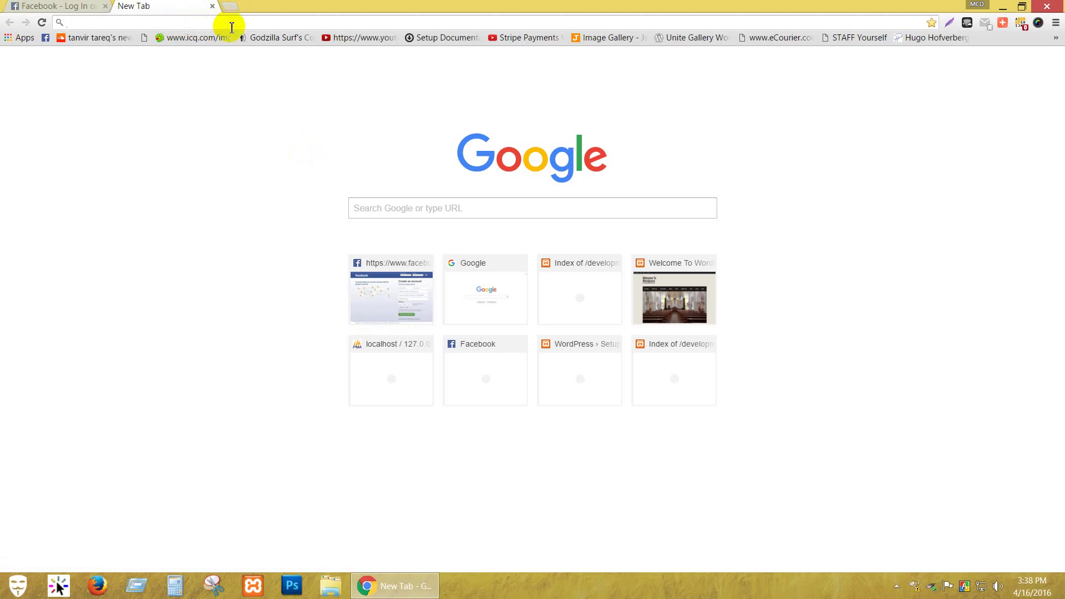
Search Google for 'google search console'.
text(google )
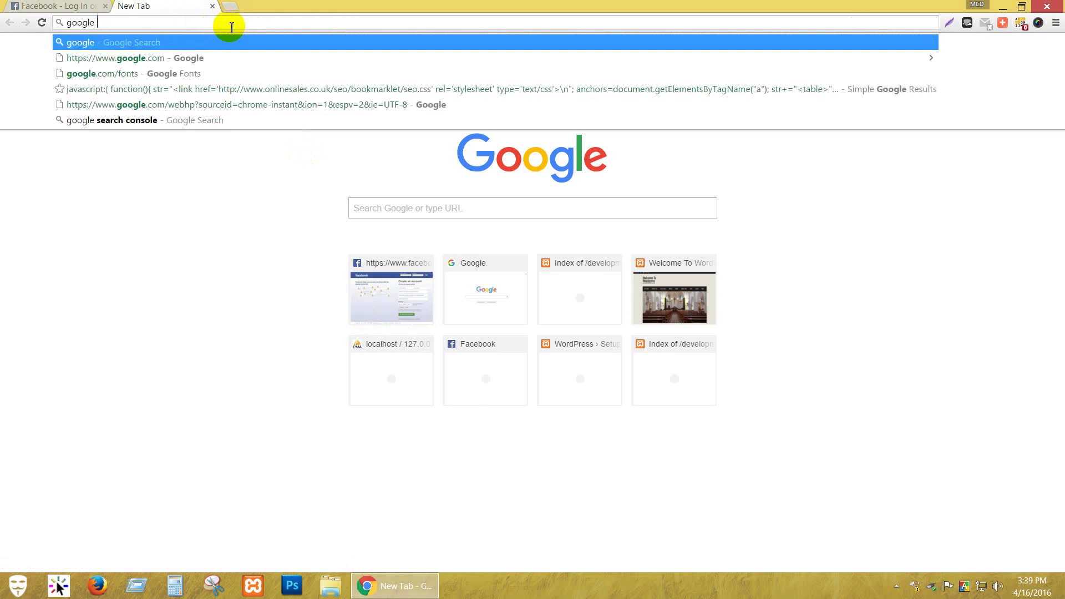
text(search c)
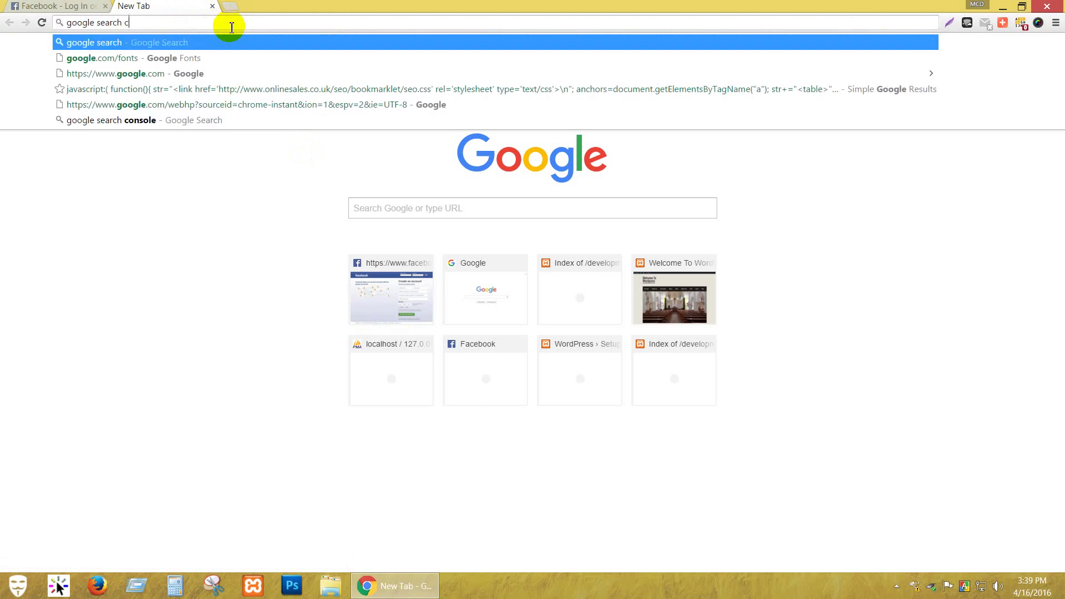
text(onsole)
key(Return)
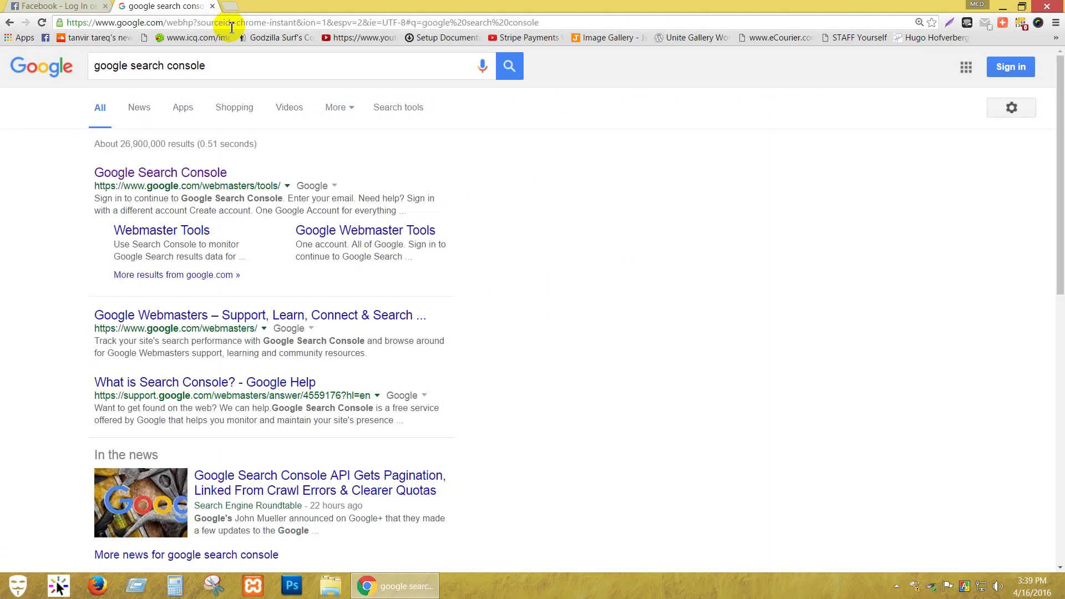
Open the Google Search Console result and sign in by adding a different account's email and password.
click(191, 174)
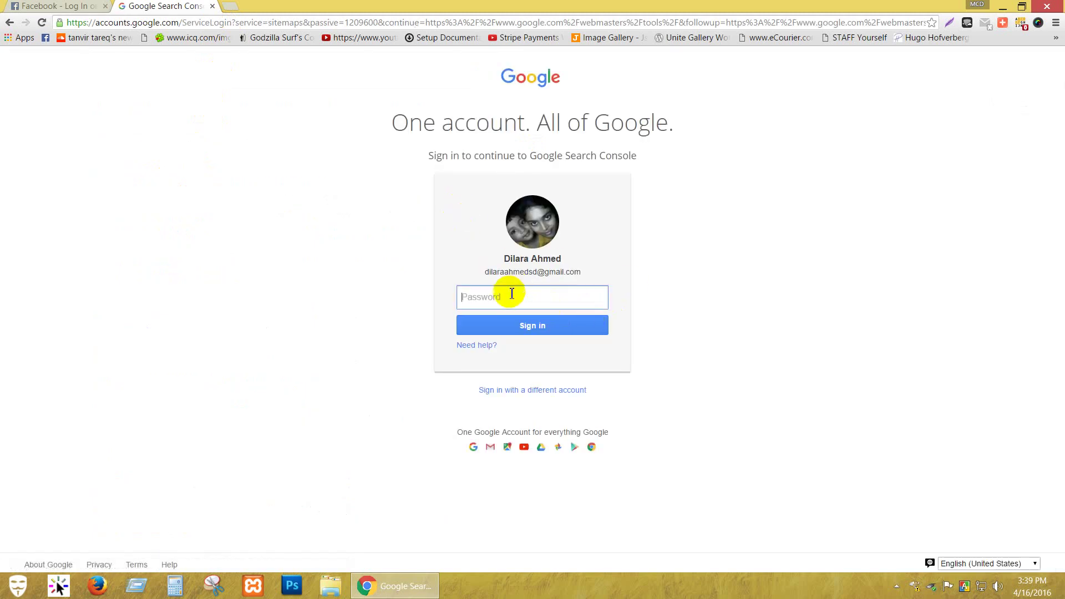
click(510, 391)
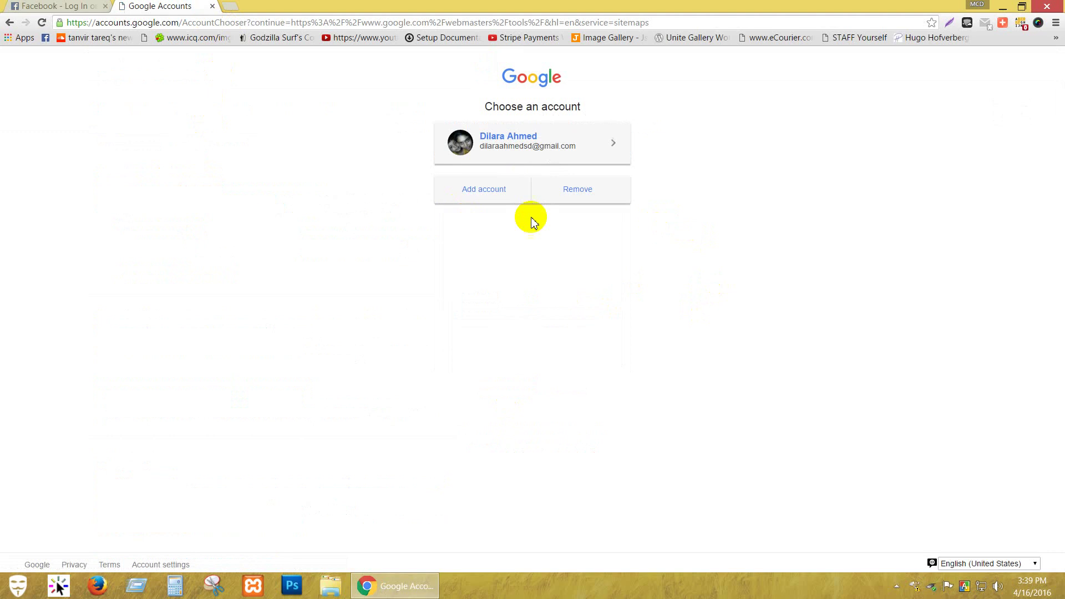
click(489, 203)
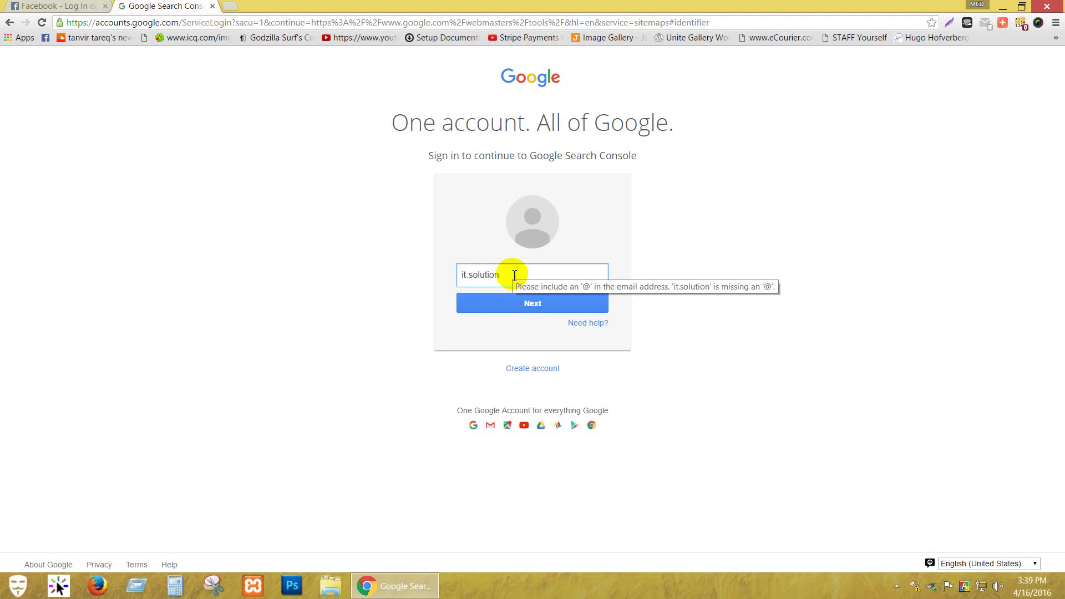
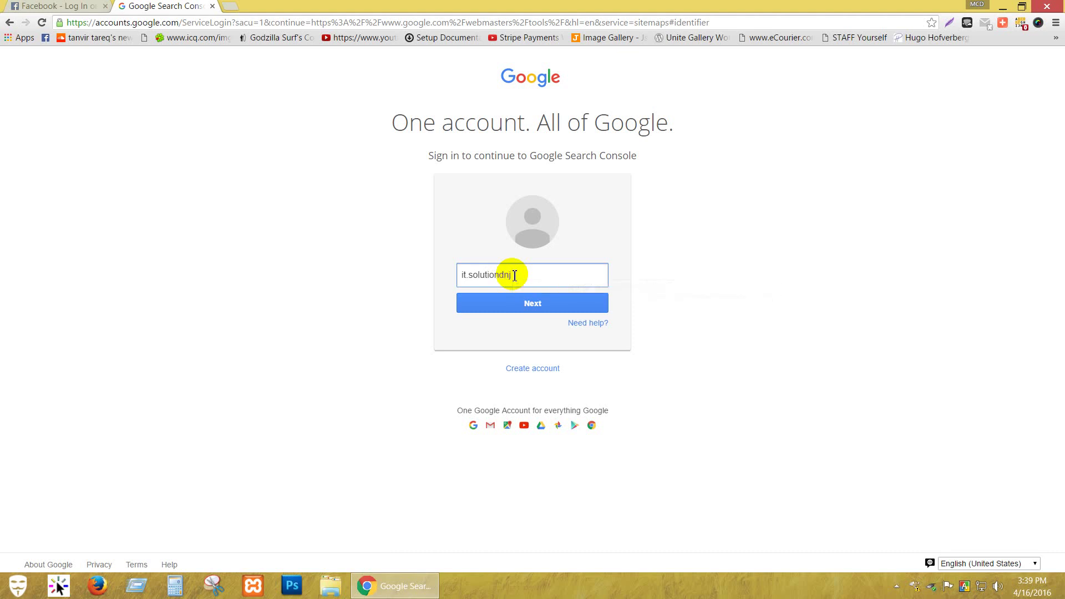
key(Return)
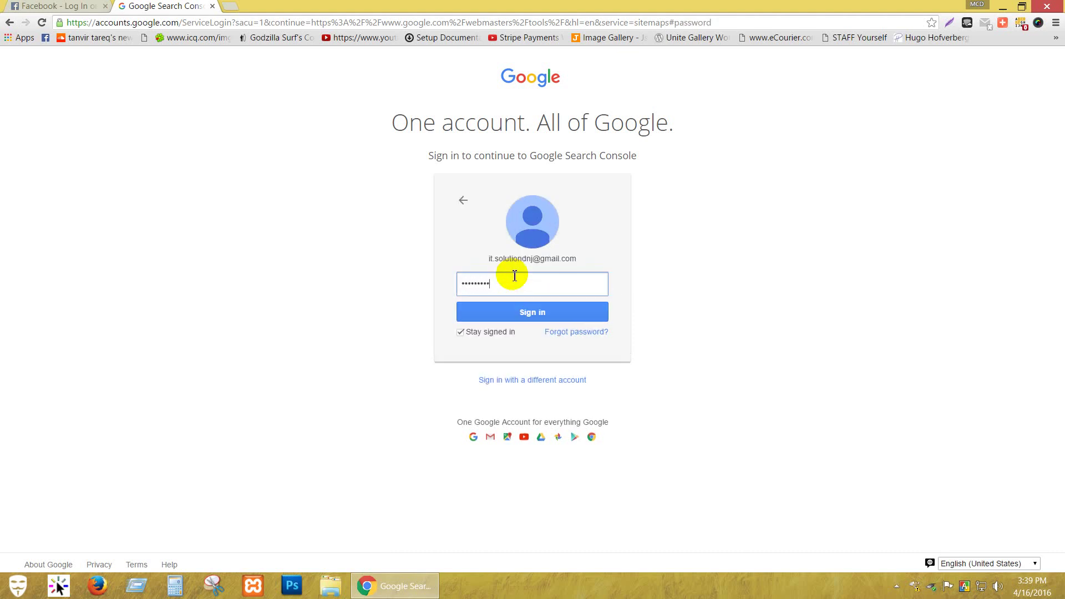
key(Return)
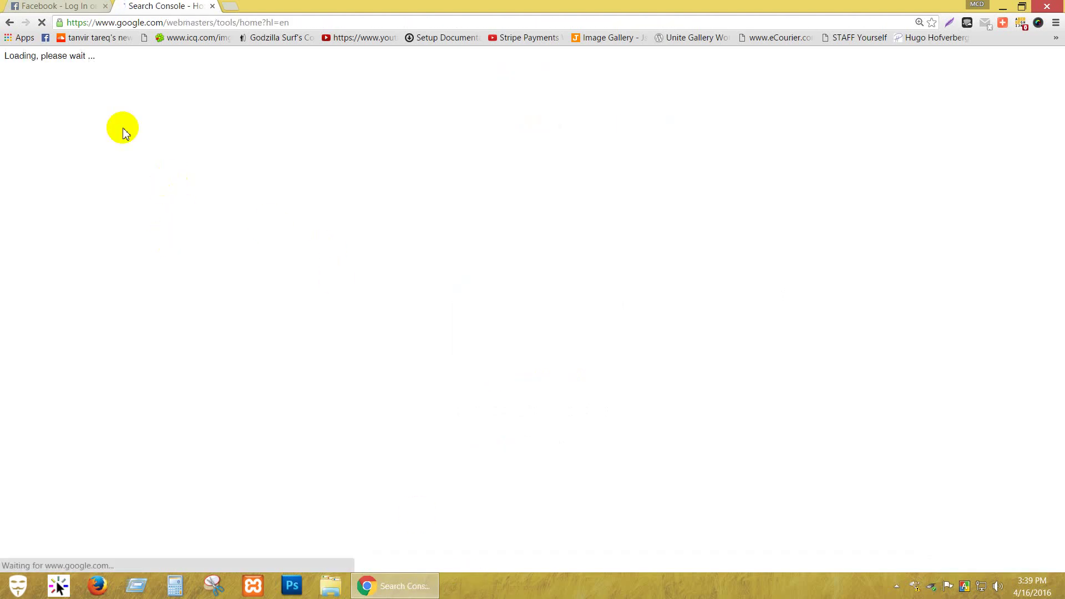
Close the Facebook tab, go to the Search Console home, and cancel adding a property.
click(105, 6)
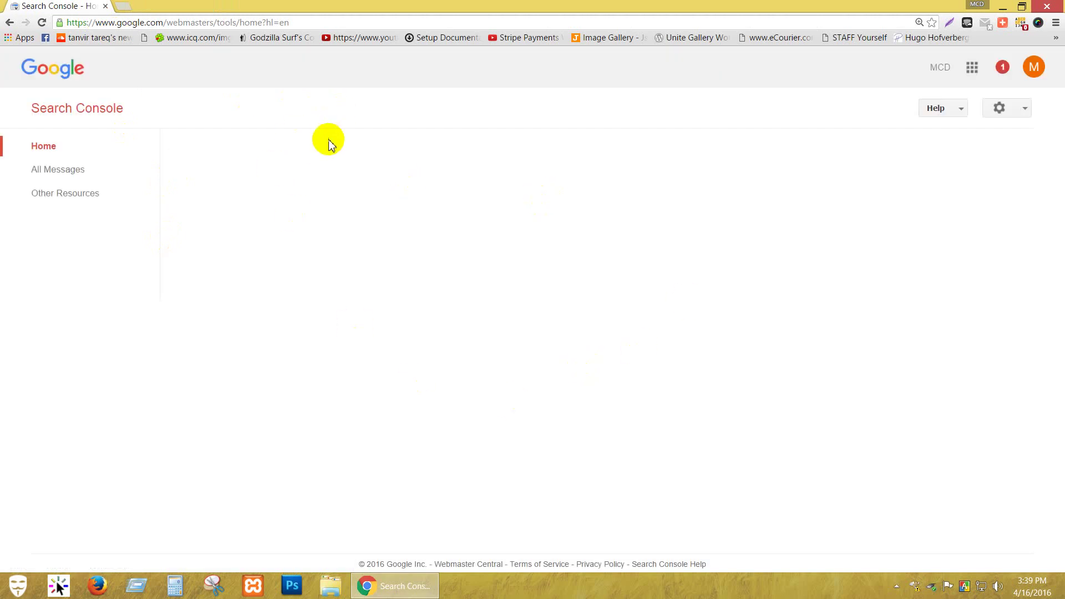
click(89, 146)
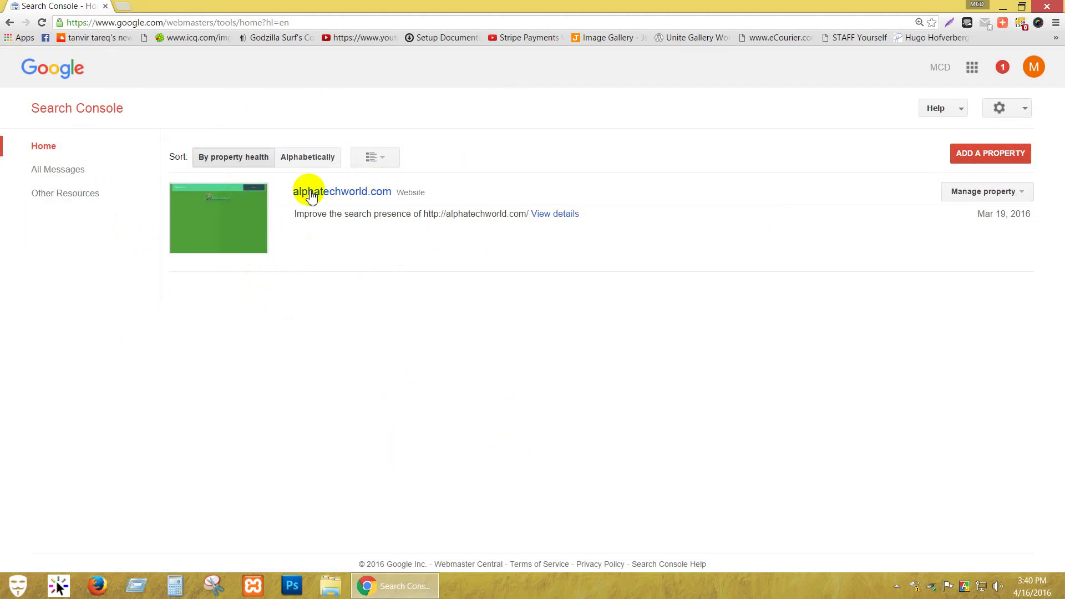
click(991, 163)
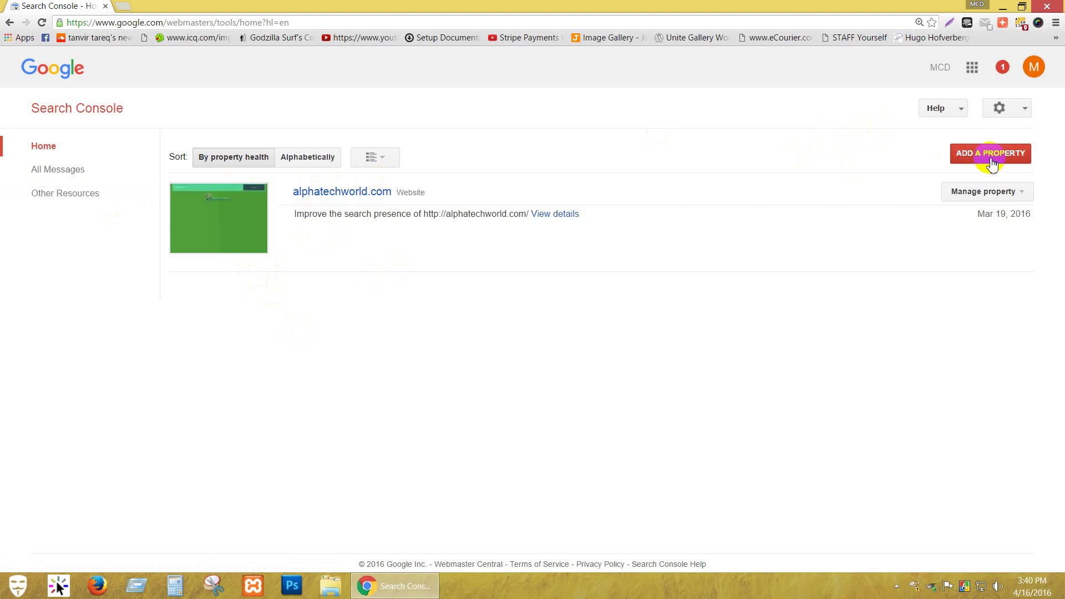
click(474, 348)
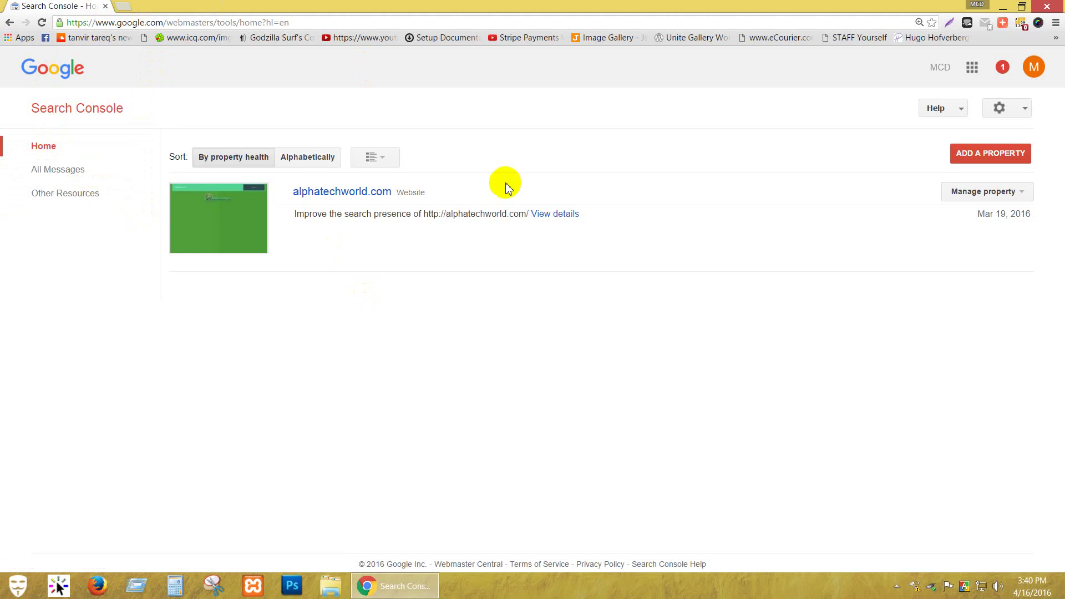
Through Other Resources and All Messages, open the 'Improve the search presence' message.
click(91, 195)
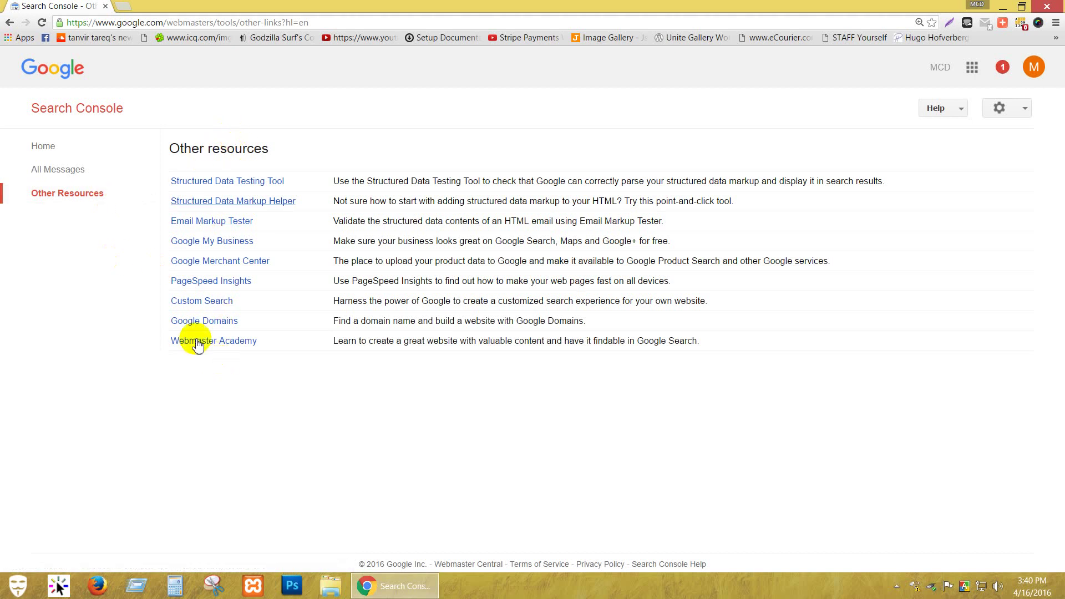
click(47, 176)
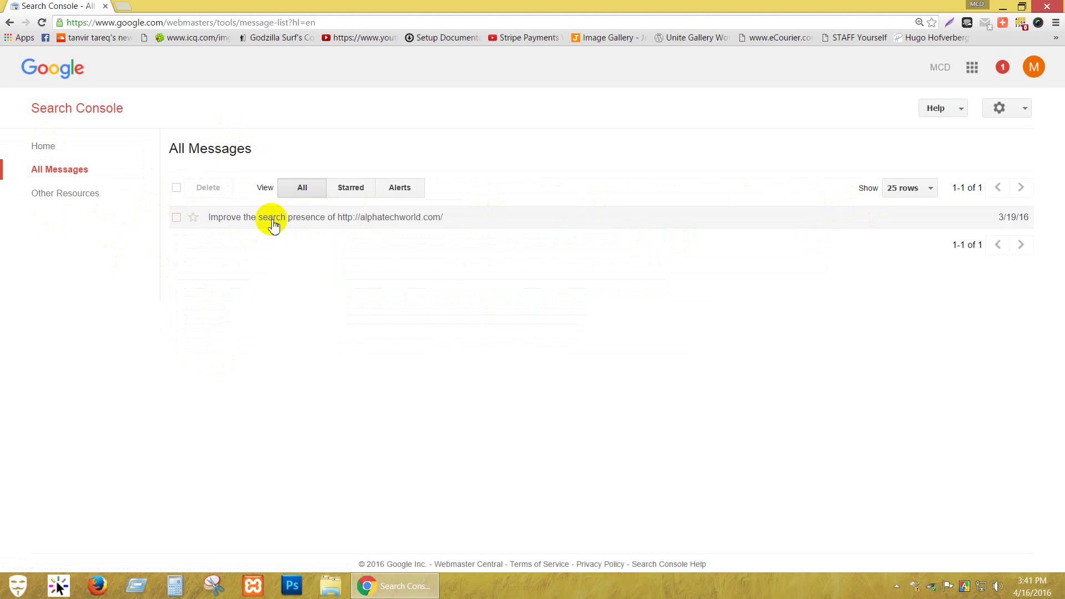
click(311, 222)
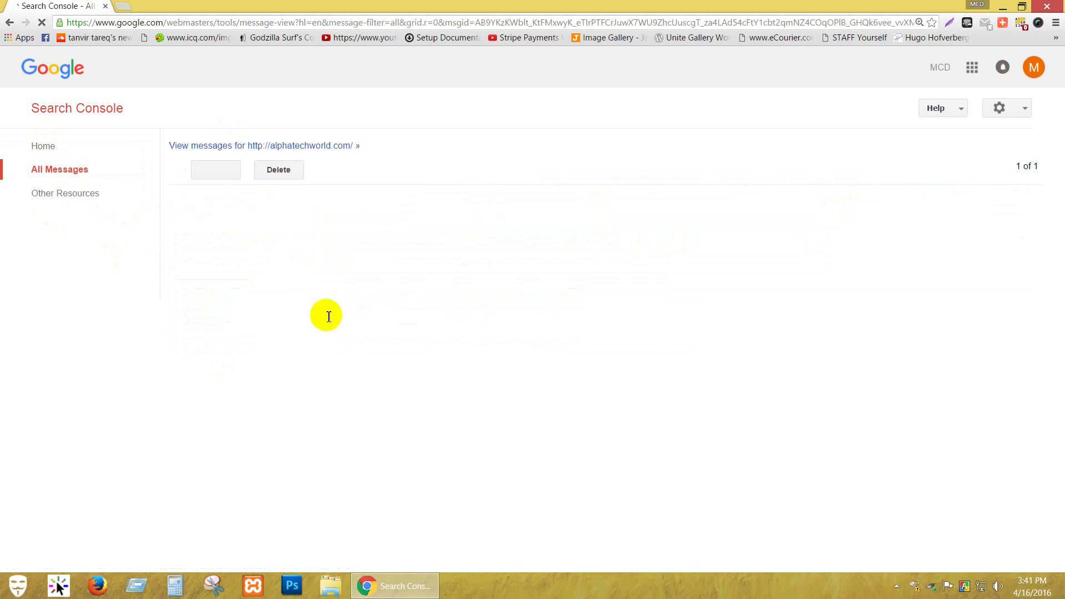
From the message's 'Select your preferred version' step, go to alphatechworld.com Site Settings.
scroll(693, 300, down, 1)
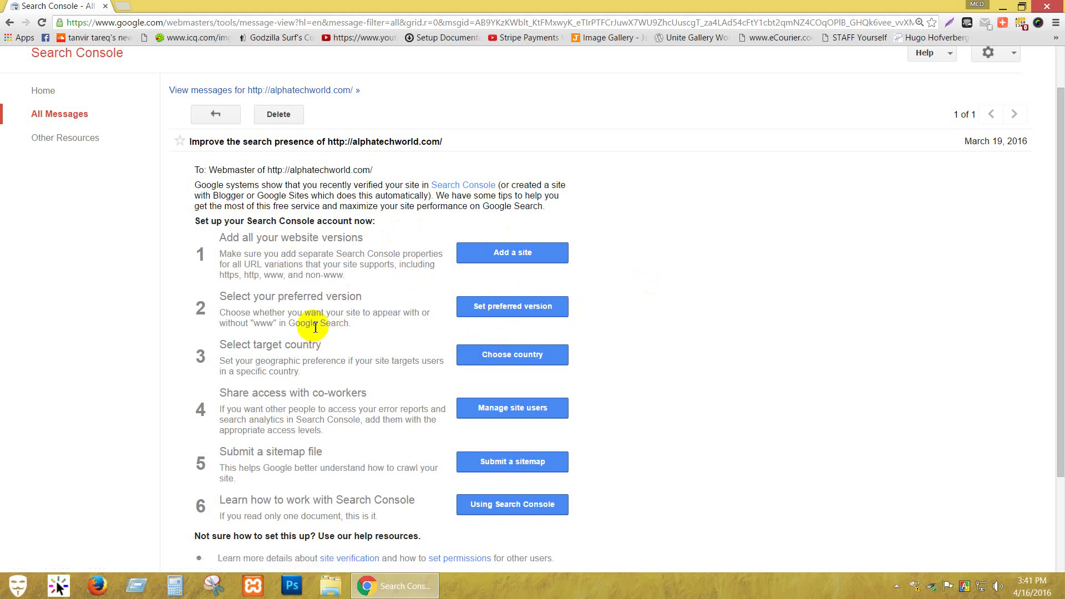
drag(222, 299, 358, 310)
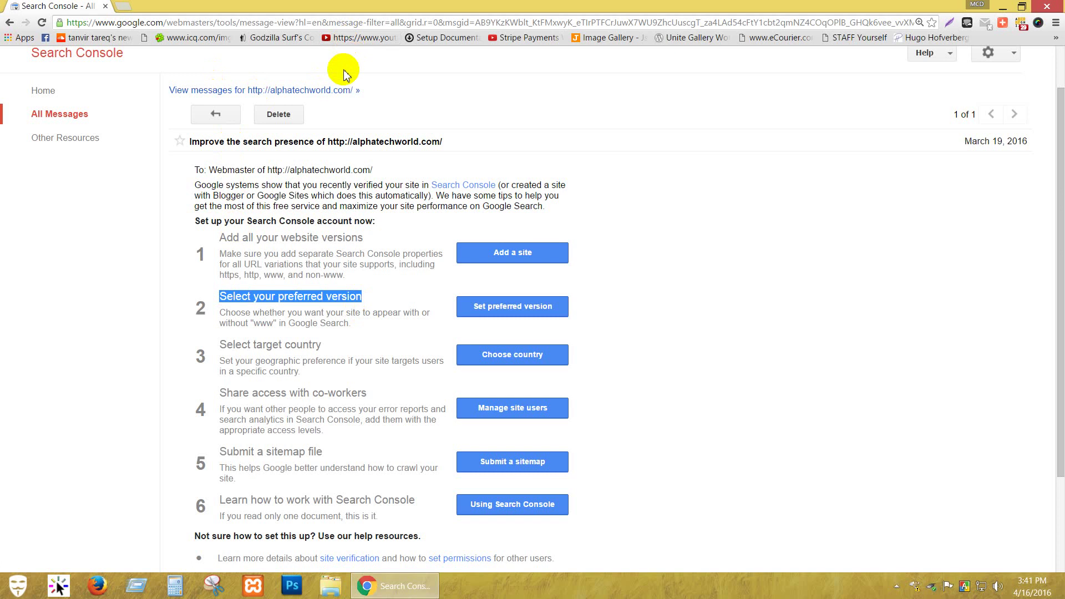
click(522, 309)
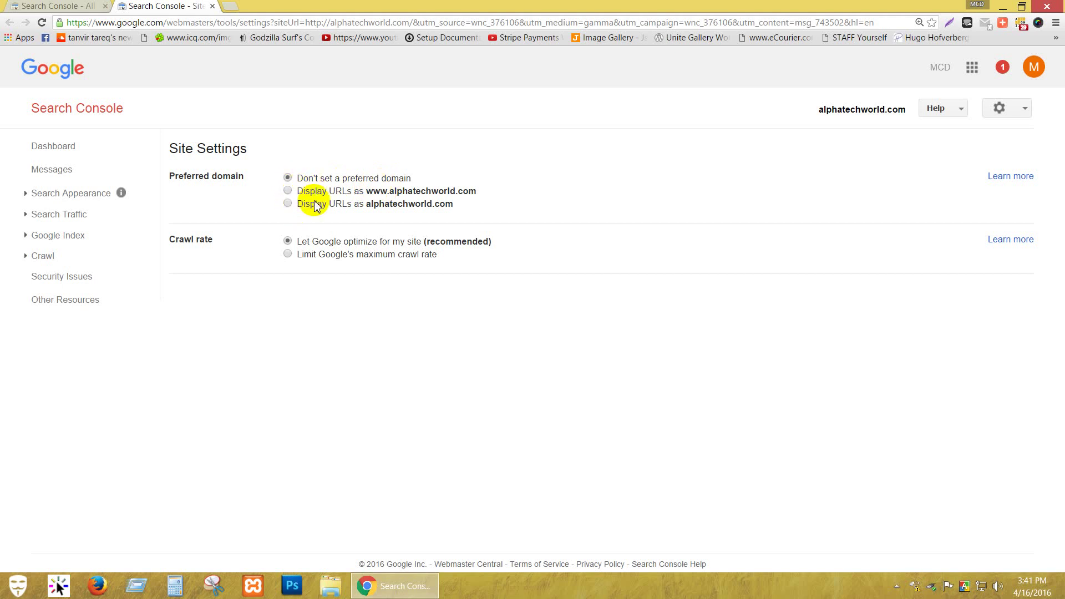
click(287, 191)
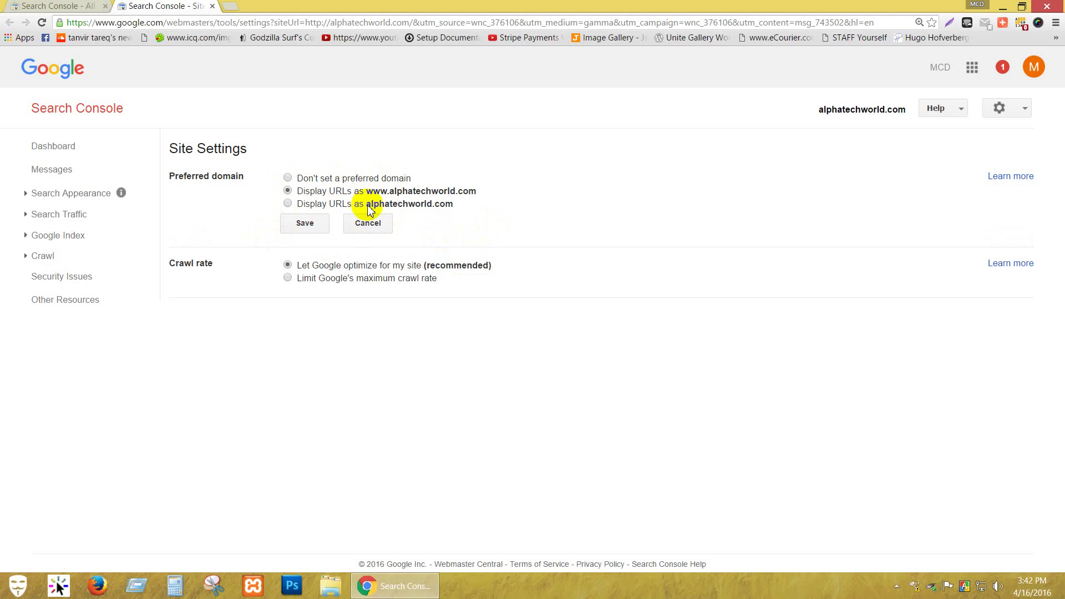
click(303, 223)
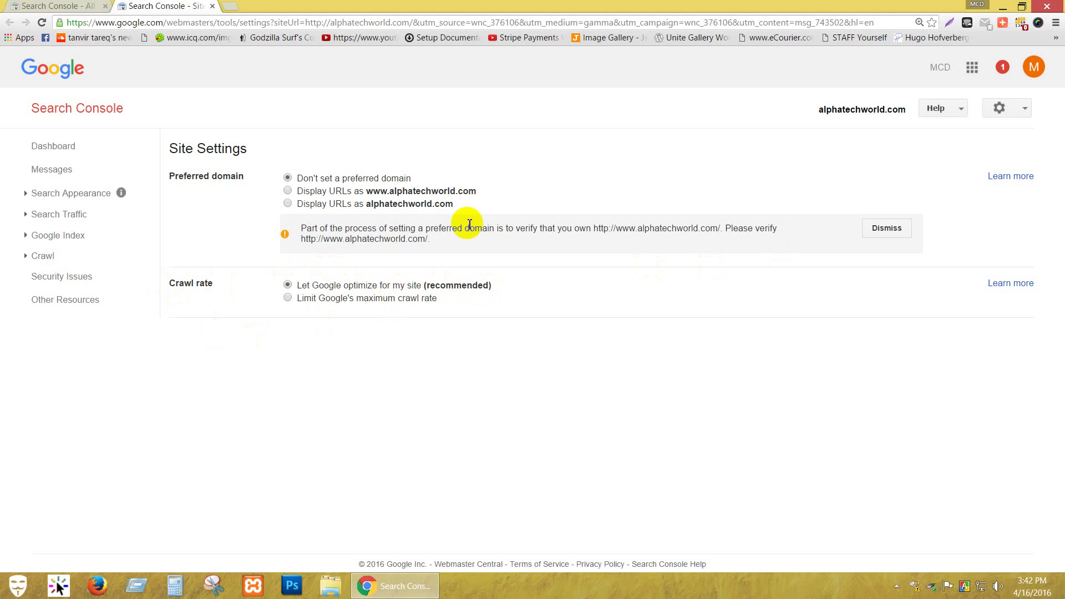
click(19, 7)
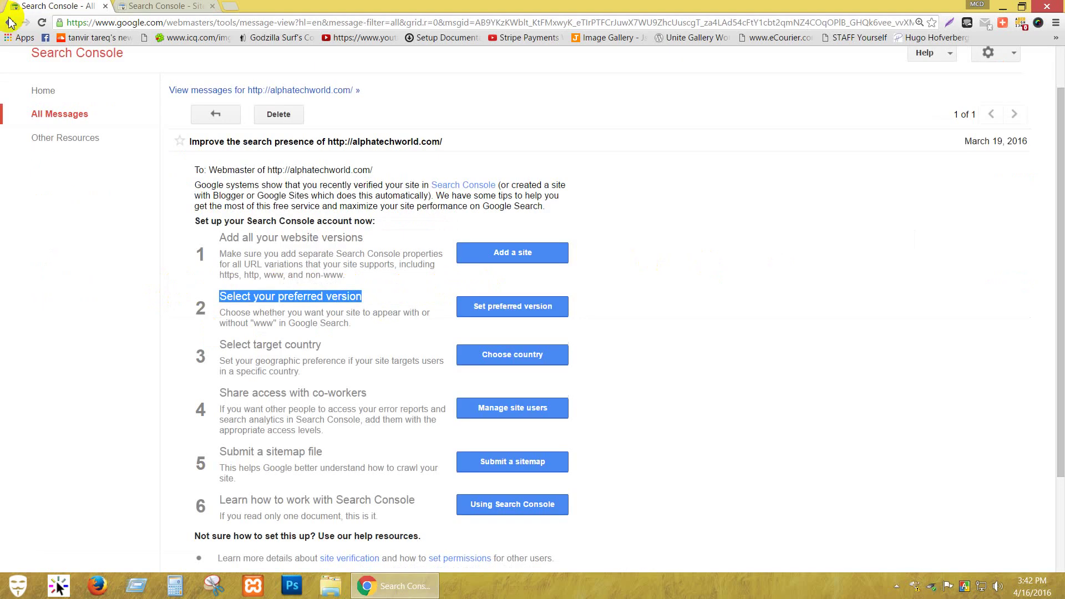
Set International Targeting to target users in the United States, then return to the All Messages tab.
click(644, 294)
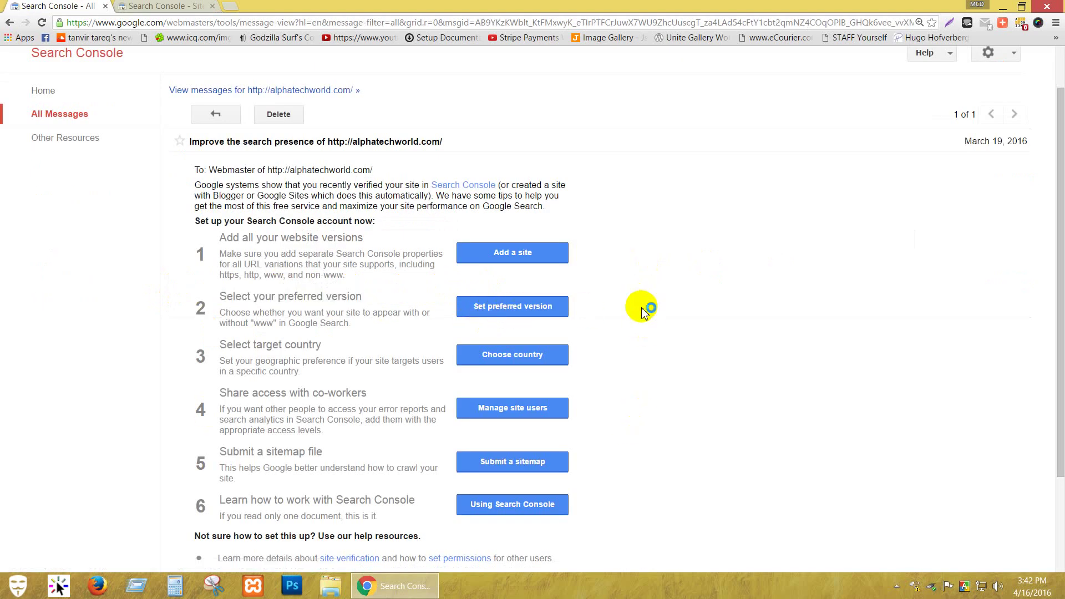
click(513, 355)
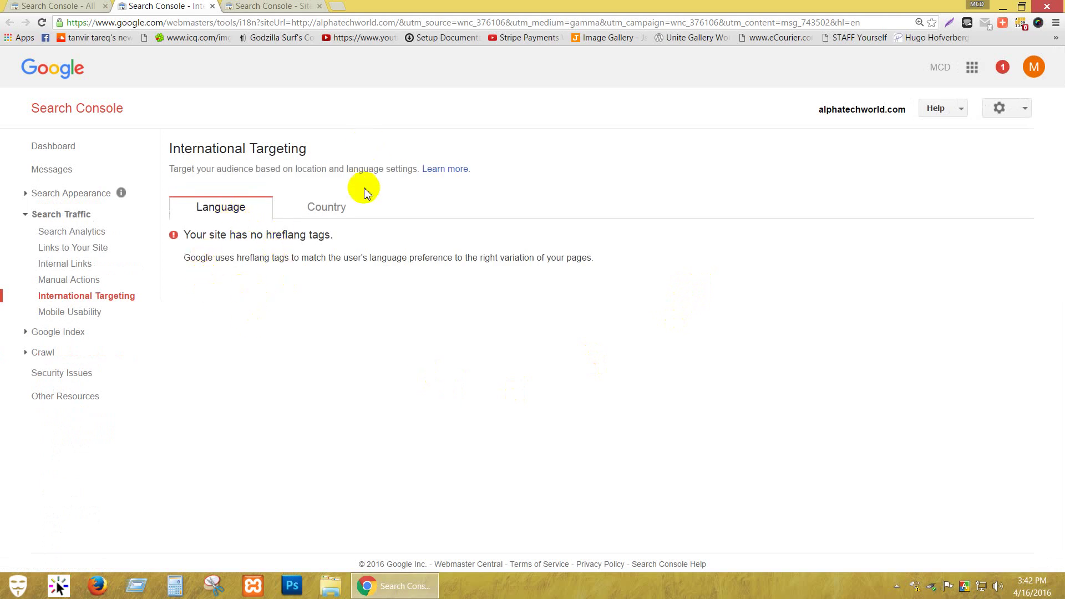
click(325, 207)
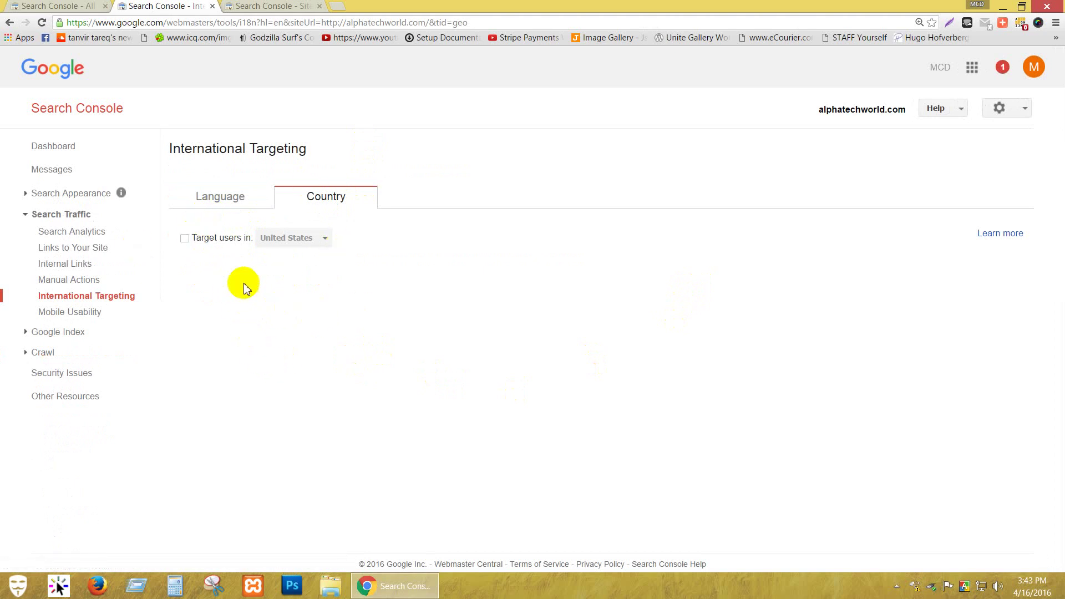
click(185, 239)
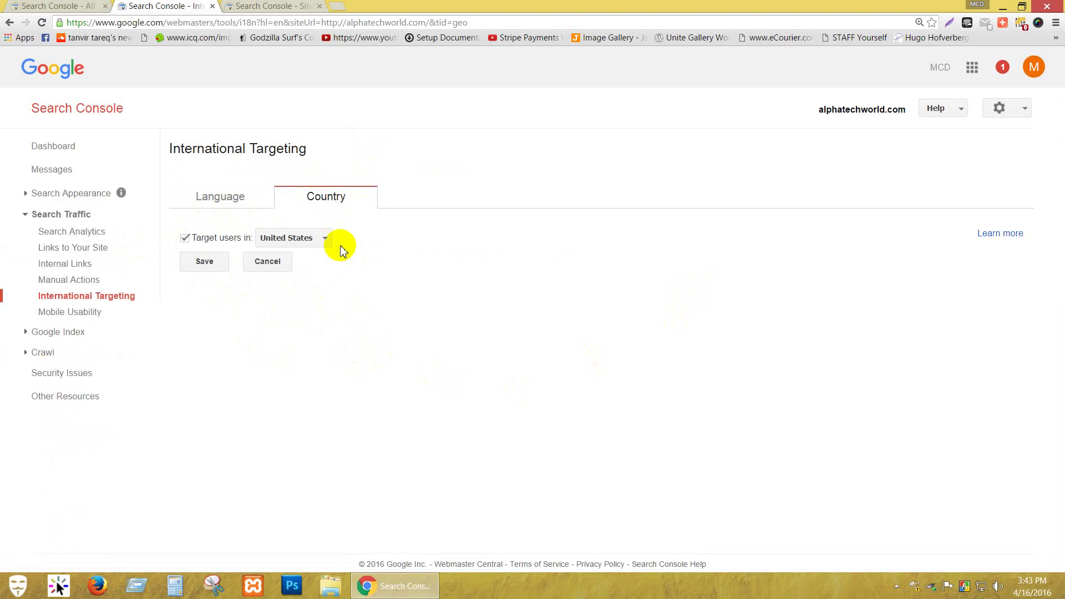
click(324, 240)
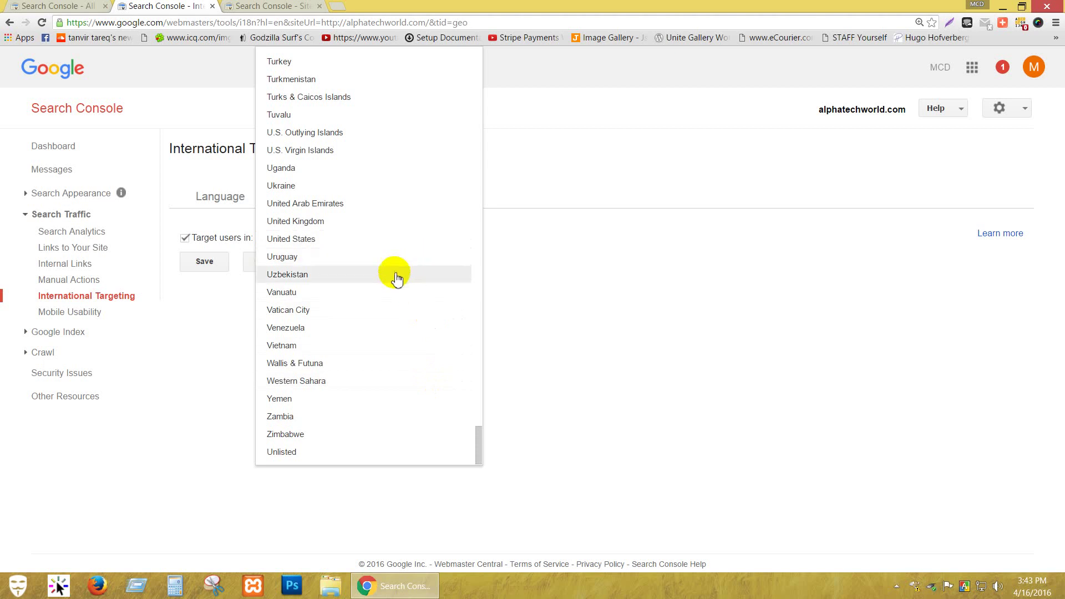
click(371, 239)
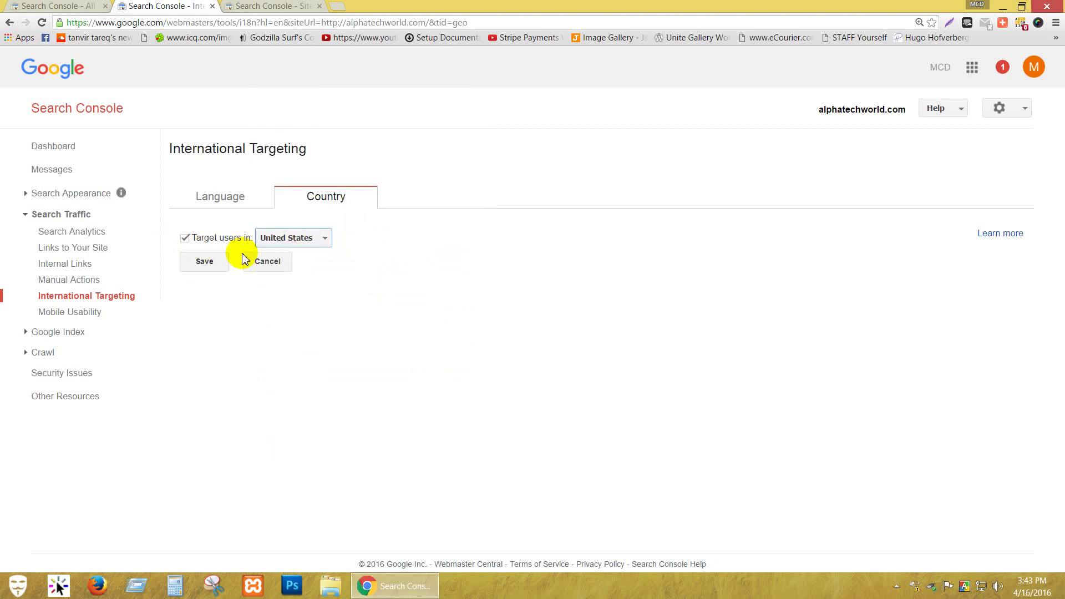
click(219, 263)
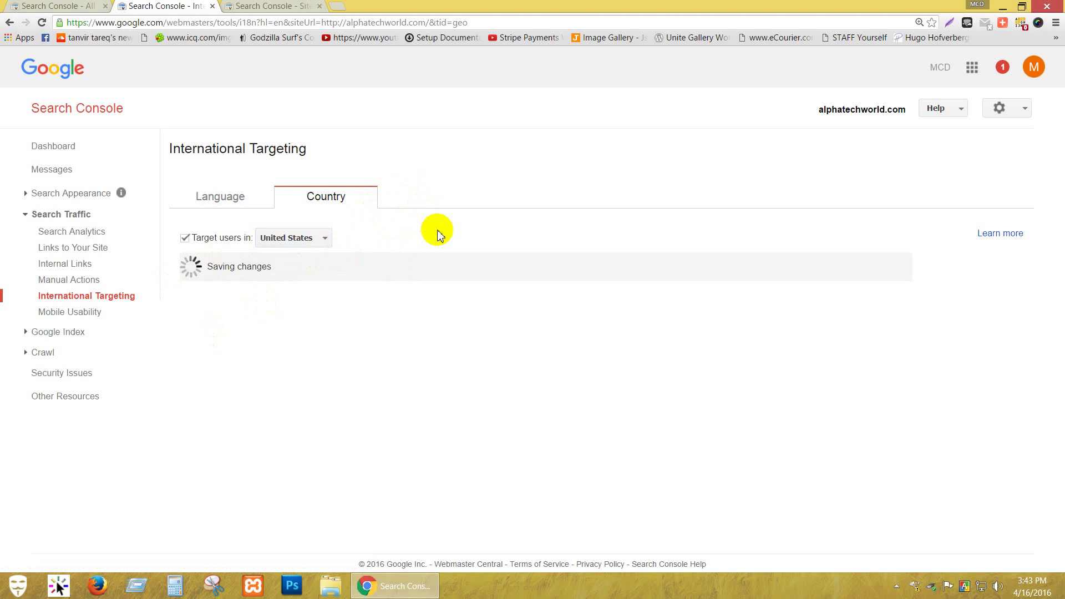
click(42, 7)
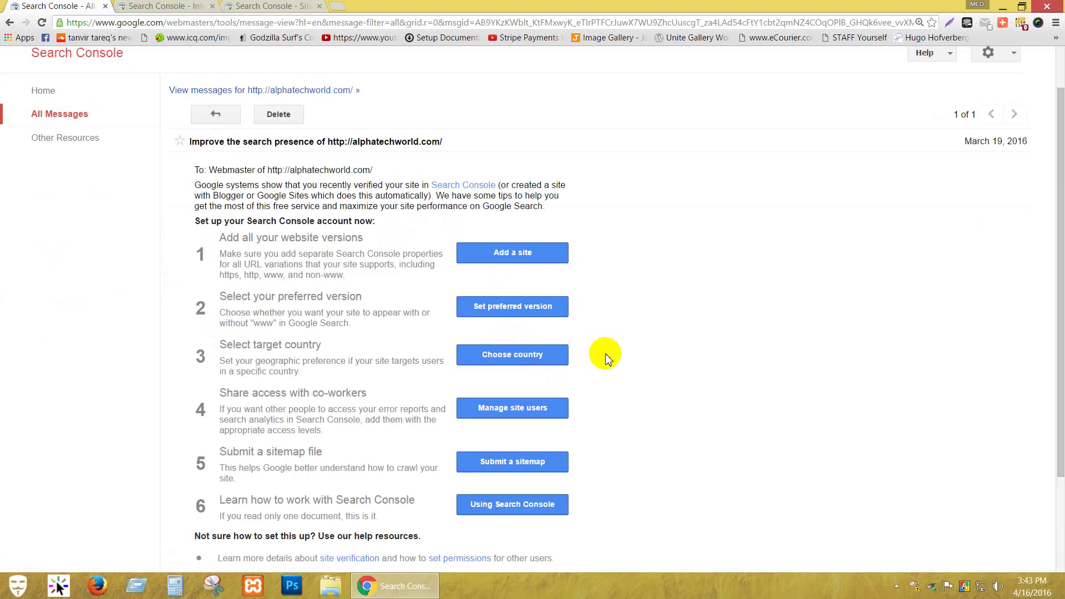
Open Manage site users in a new tab and switch to the Users and Property Owners page.
click(515, 419)
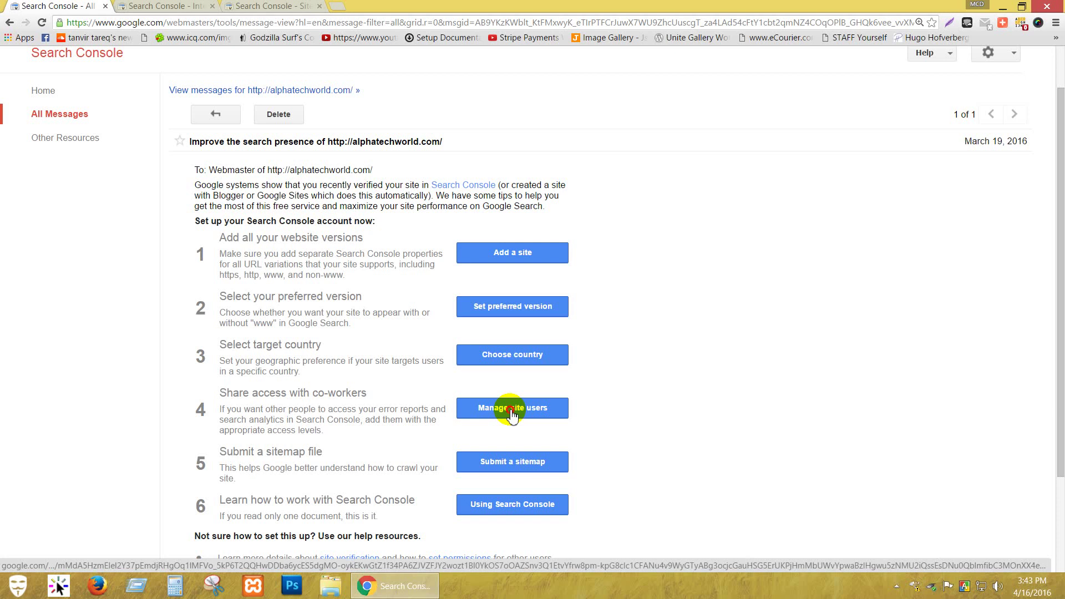
click(512, 411)
click(268, 6)
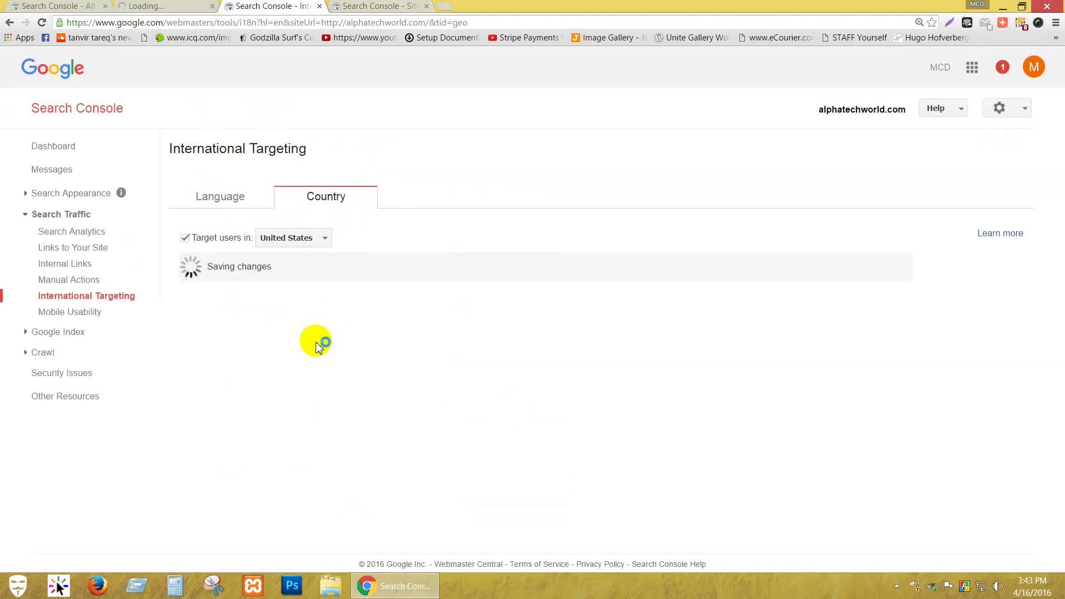
click(405, 7)
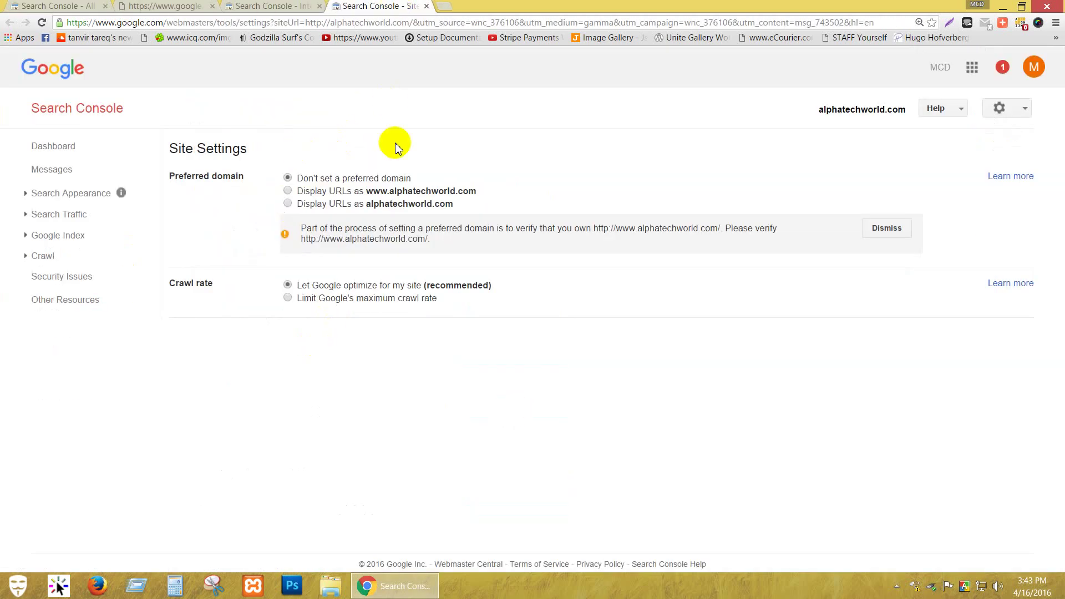
click(238, 6)
click(139, 6)
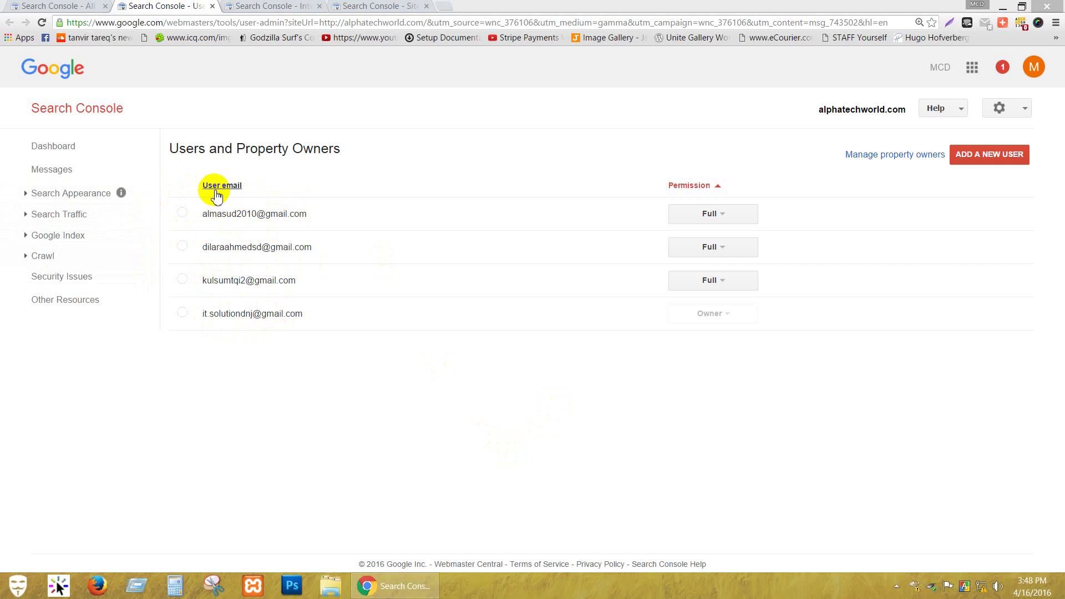
Add a new user by email address with Full permission.
mouse_move(185, 149)
mouse_down()
mouse_move(355, 155)
mouse_move(171, 156)
mouse_move(187, 152)
mouse_up()
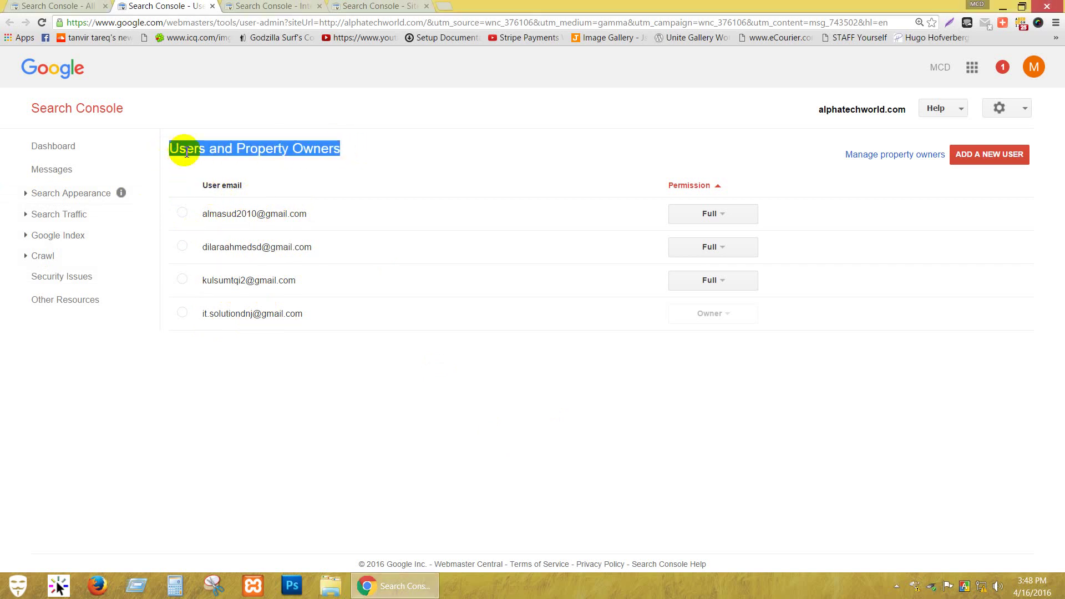
click(990, 158)
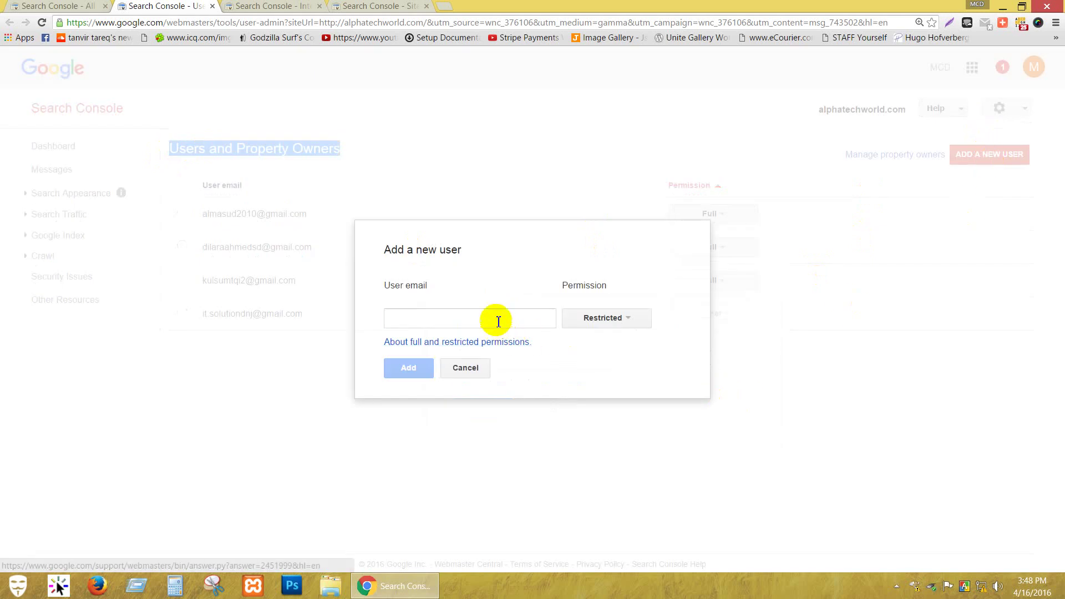
click(498, 320)
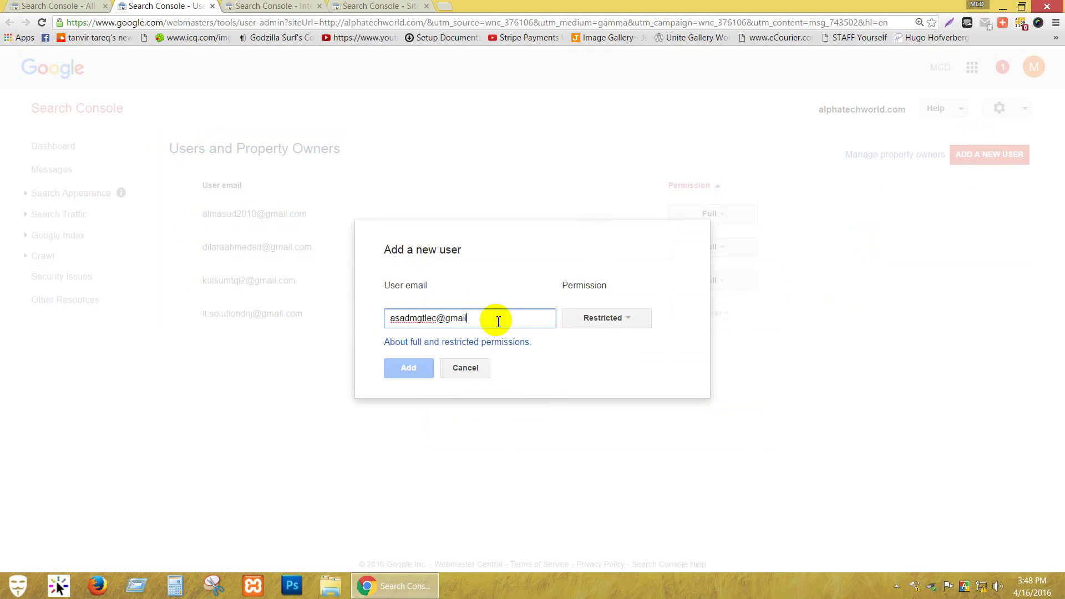
text(com)
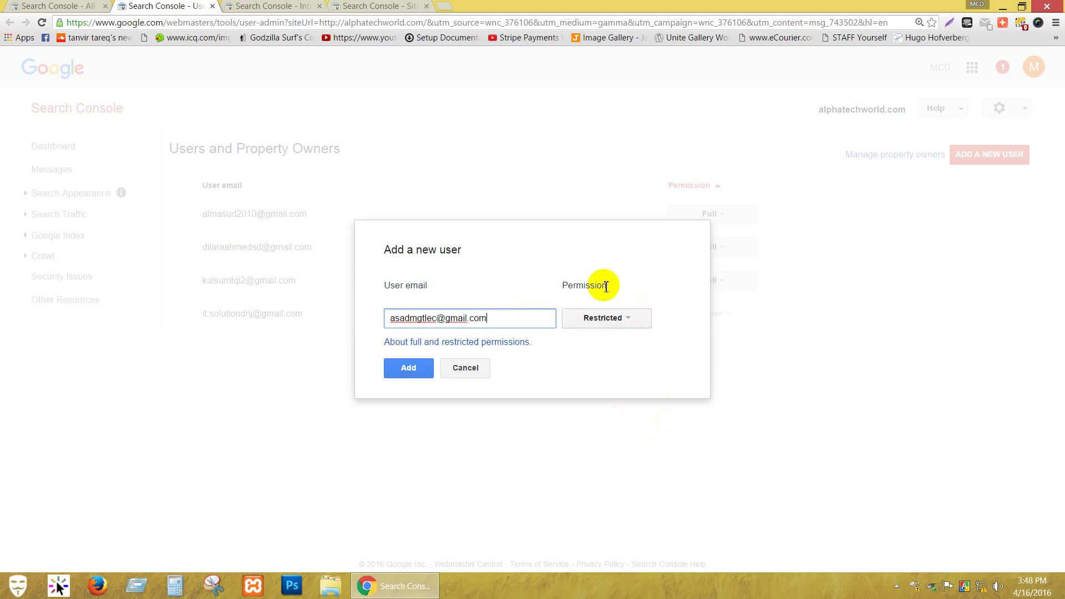
click(634, 325)
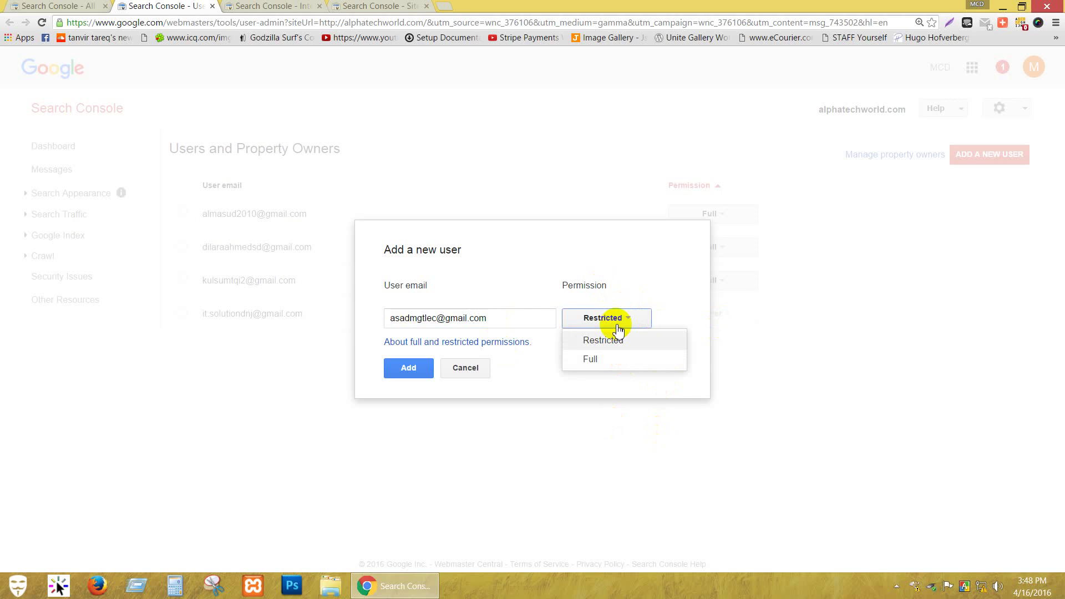
click(595, 359)
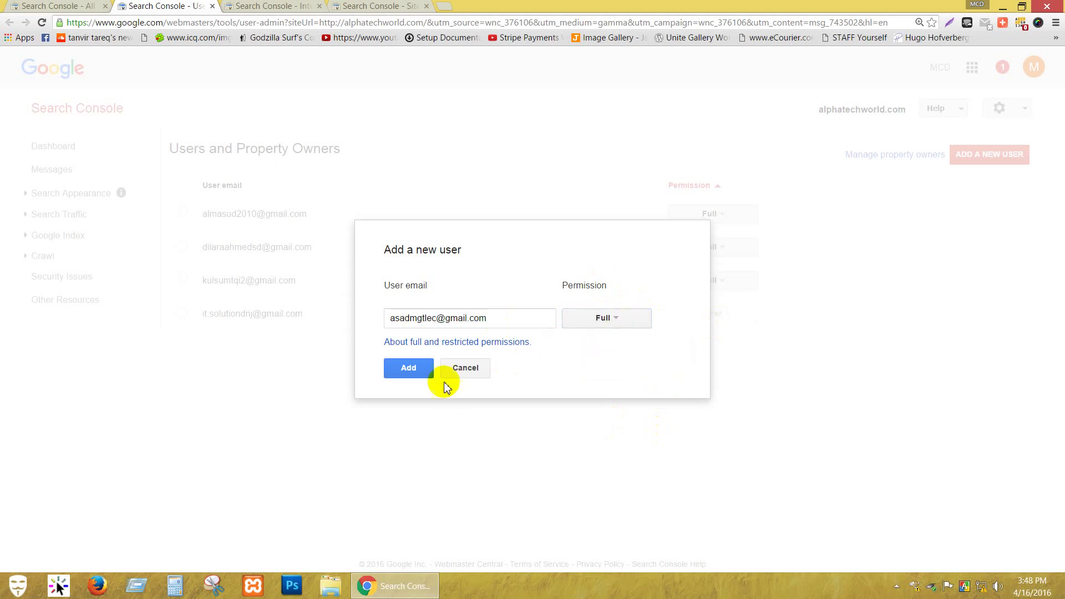
click(409, 369)
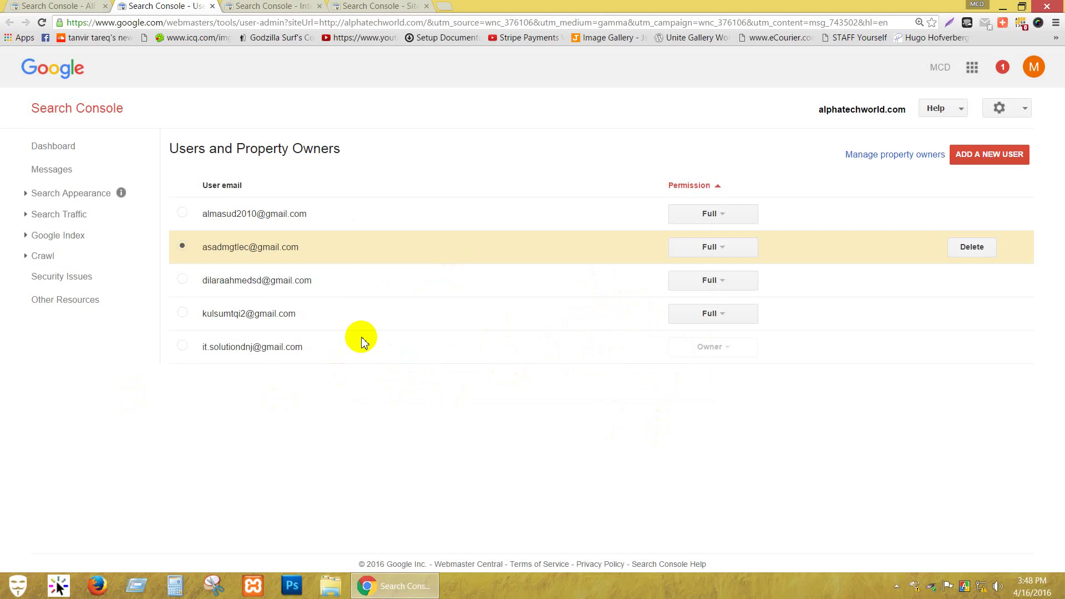
Add a second user by email address with Full permission.
click(985, 154)
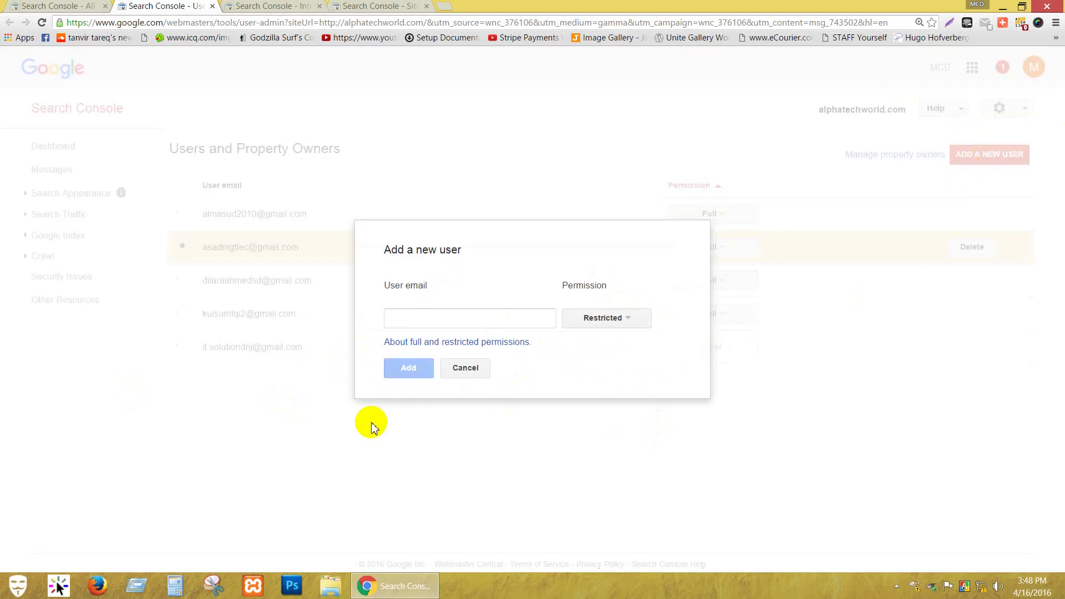
click(427, 313)
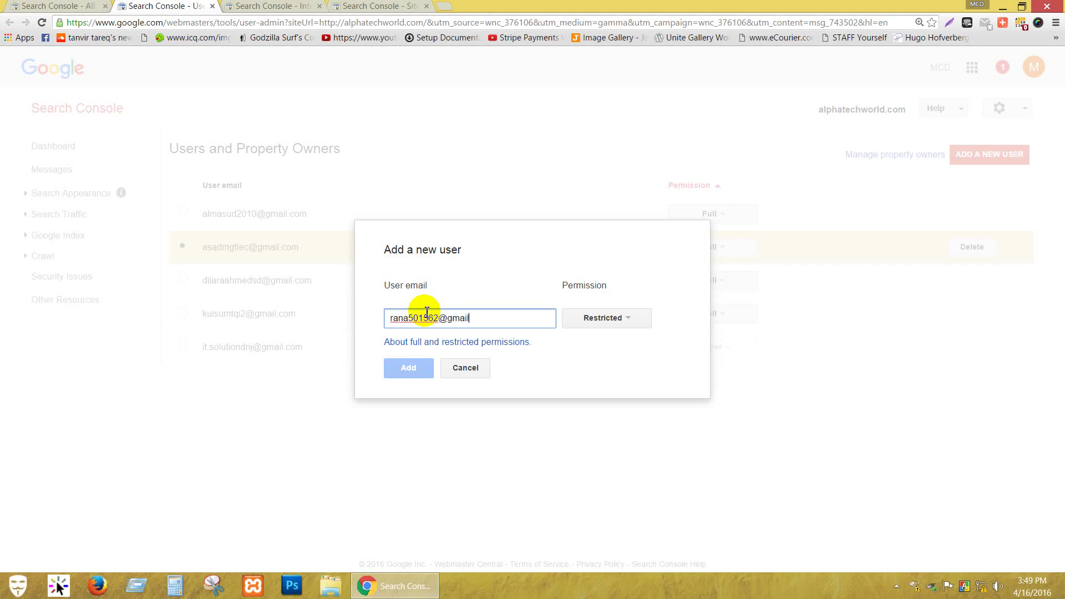
text(com)
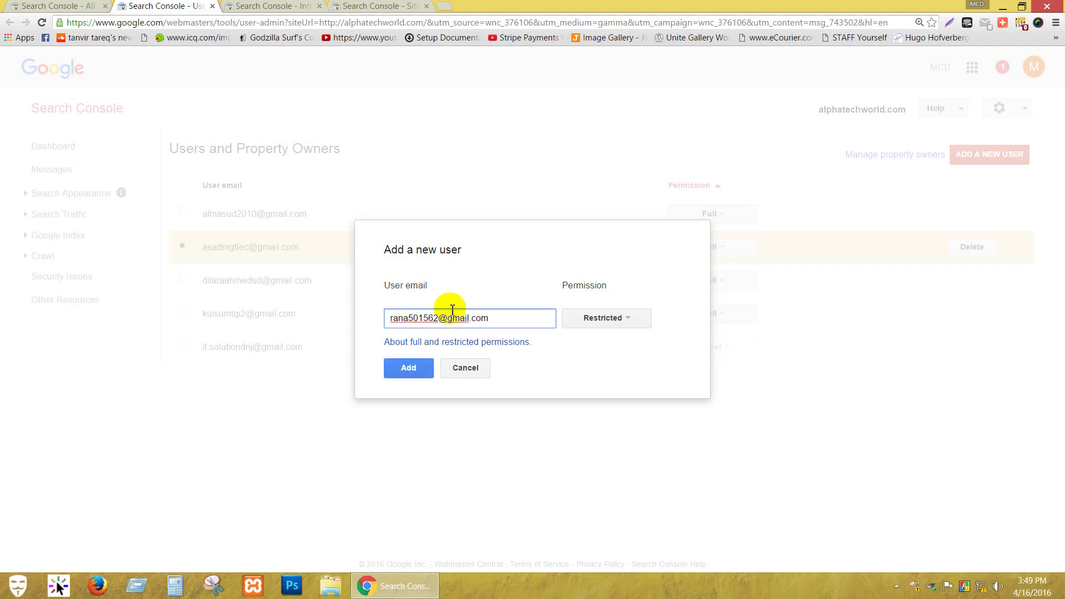
click(629, 325)
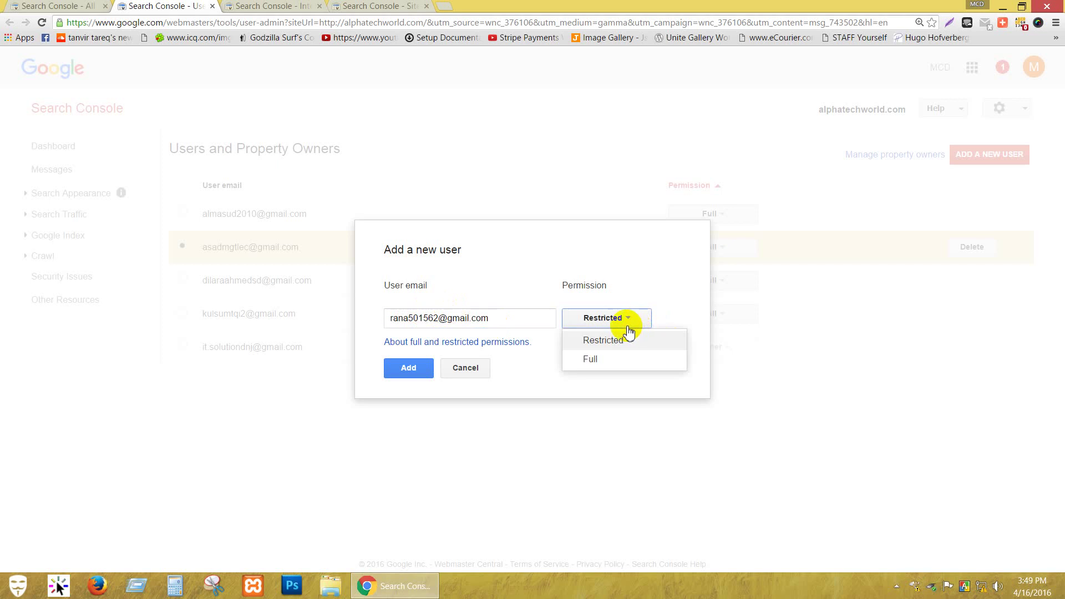
click(610, 358)
click(407, 367)
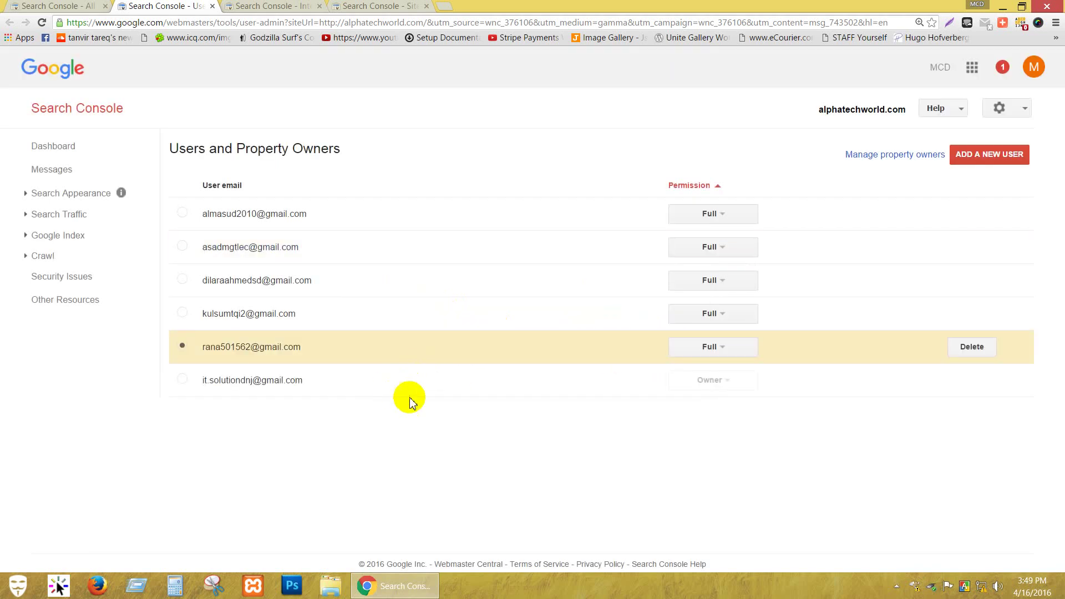
Add a third user by email address with Full permission.
click(1010, 155)
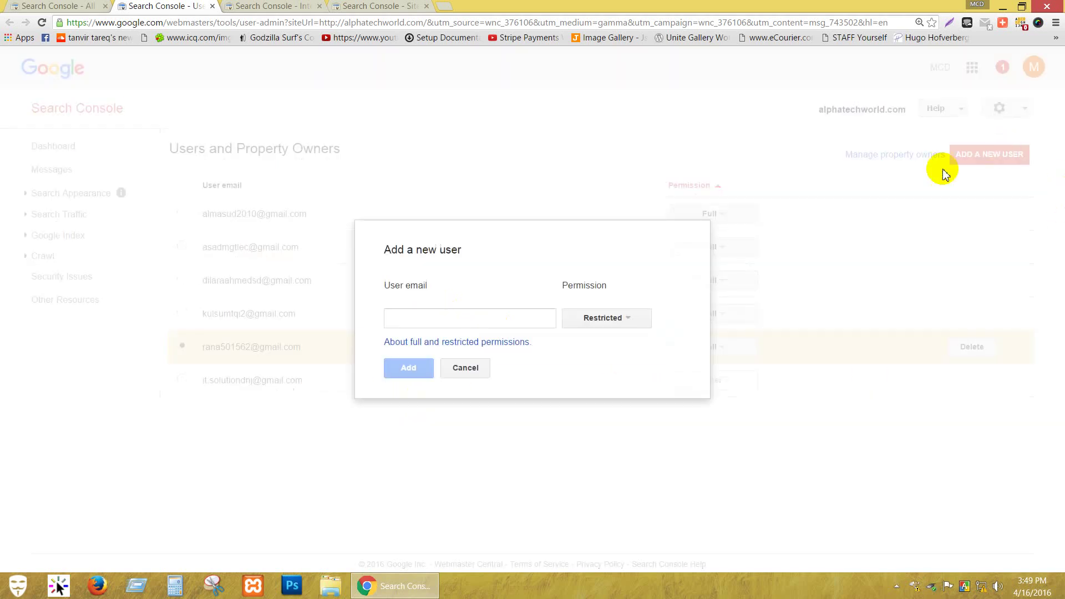
click(464, 320)
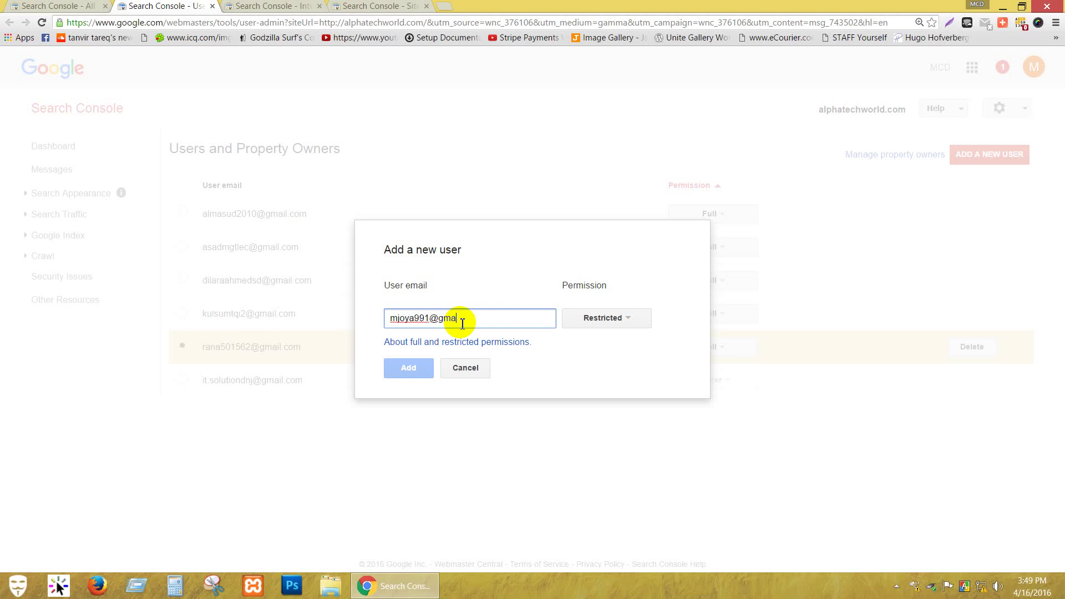
text(com)
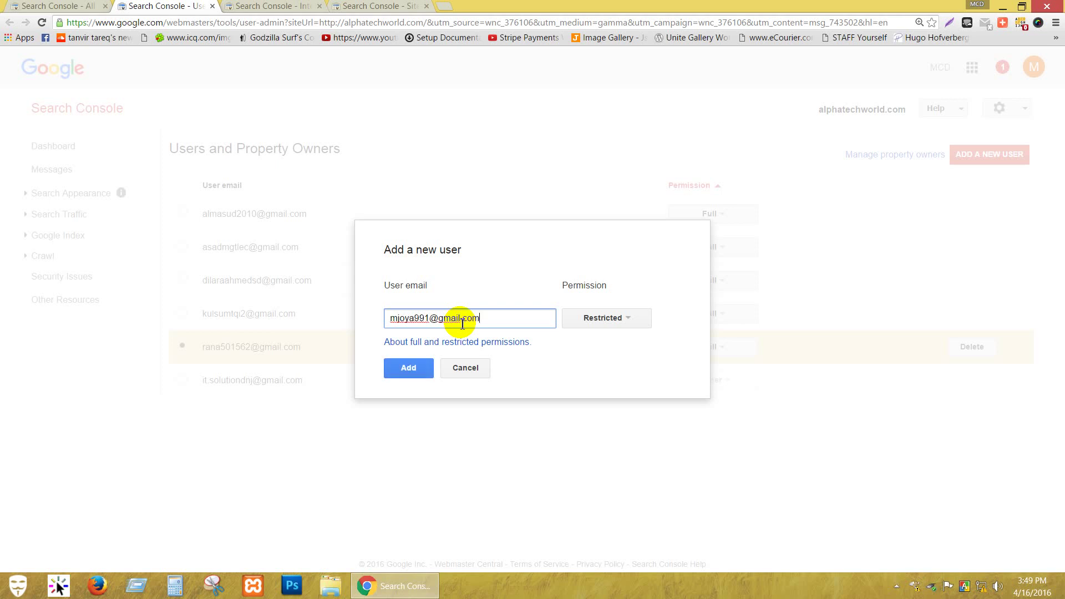
click(633, 318)
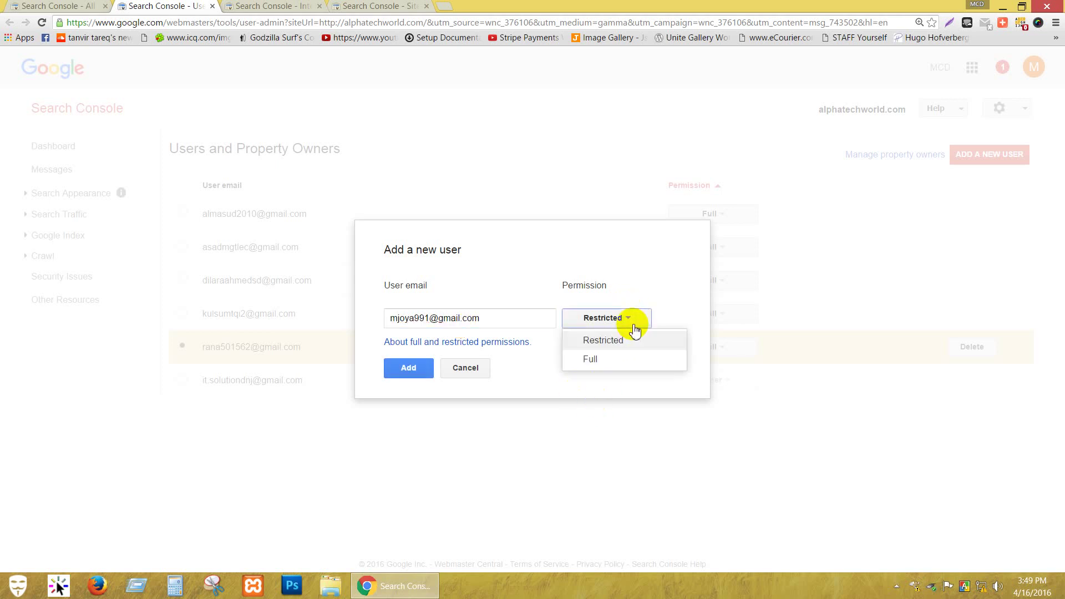
click(616, 360)
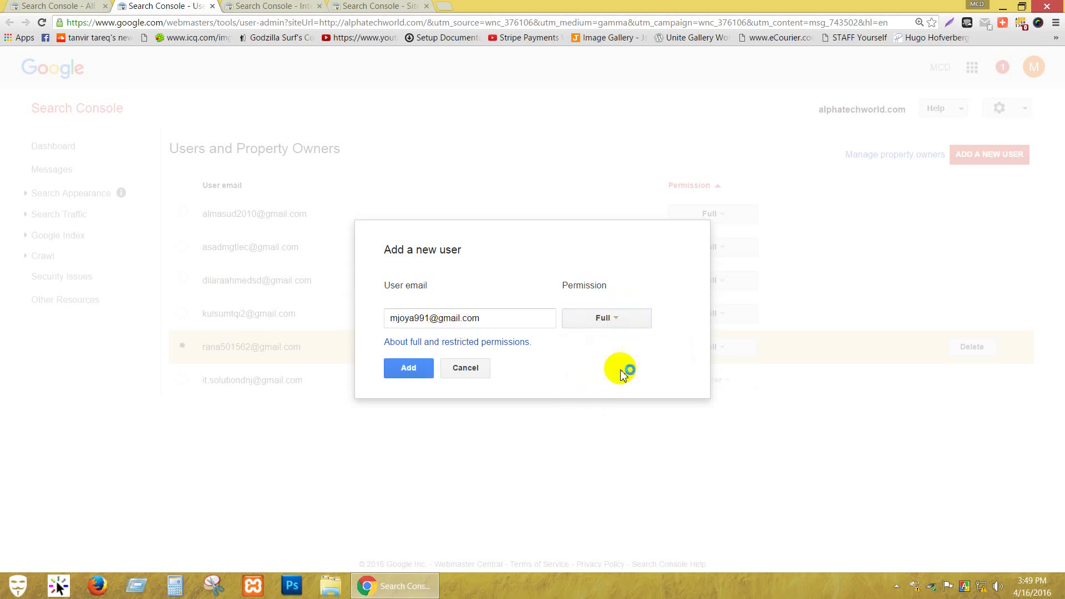
click(409, 369)
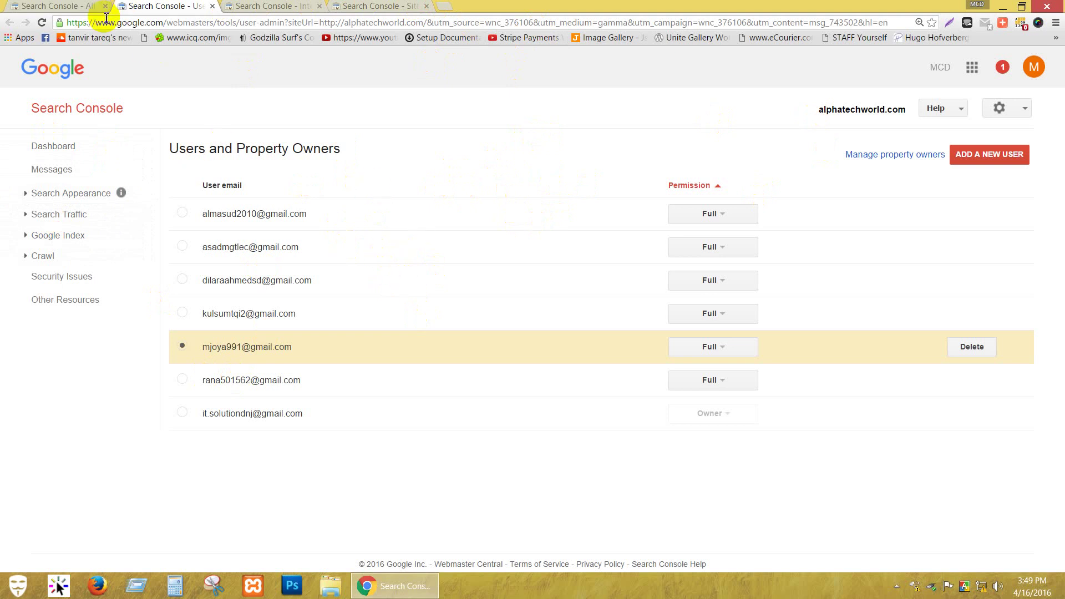
Switch between tabs back to the setup tips message and scroll down it.
click(63, 6)
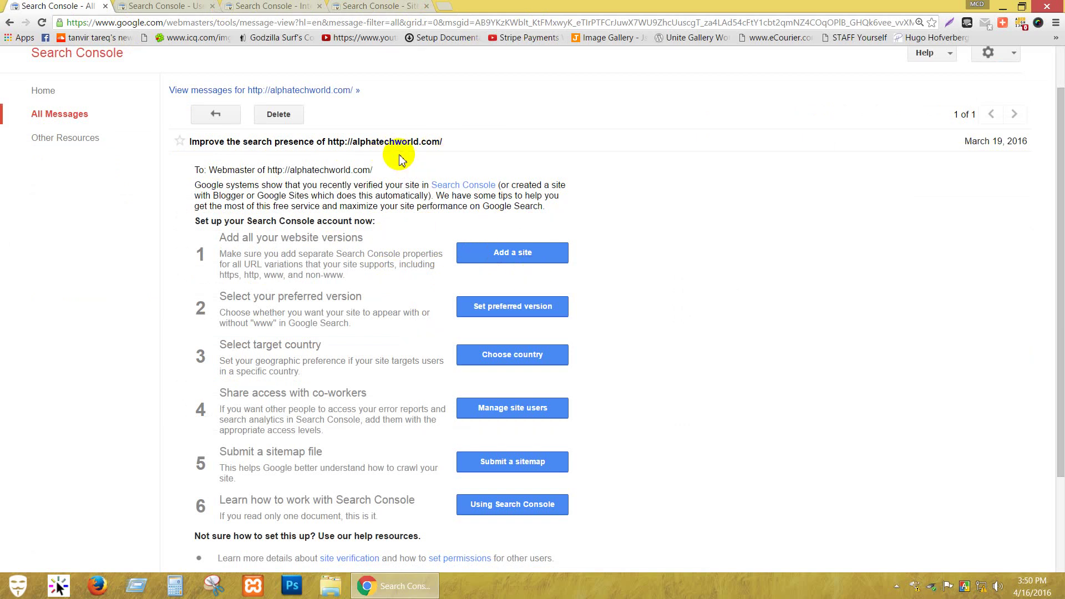
click(154, 7)
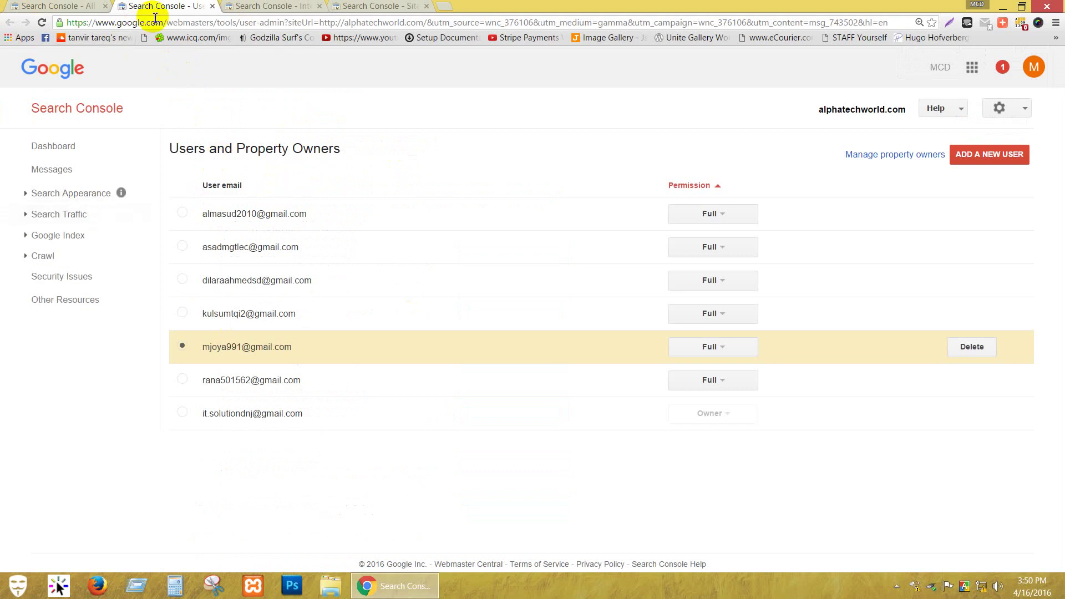
click(61, 7)
scroll(706, 328, down, 2)
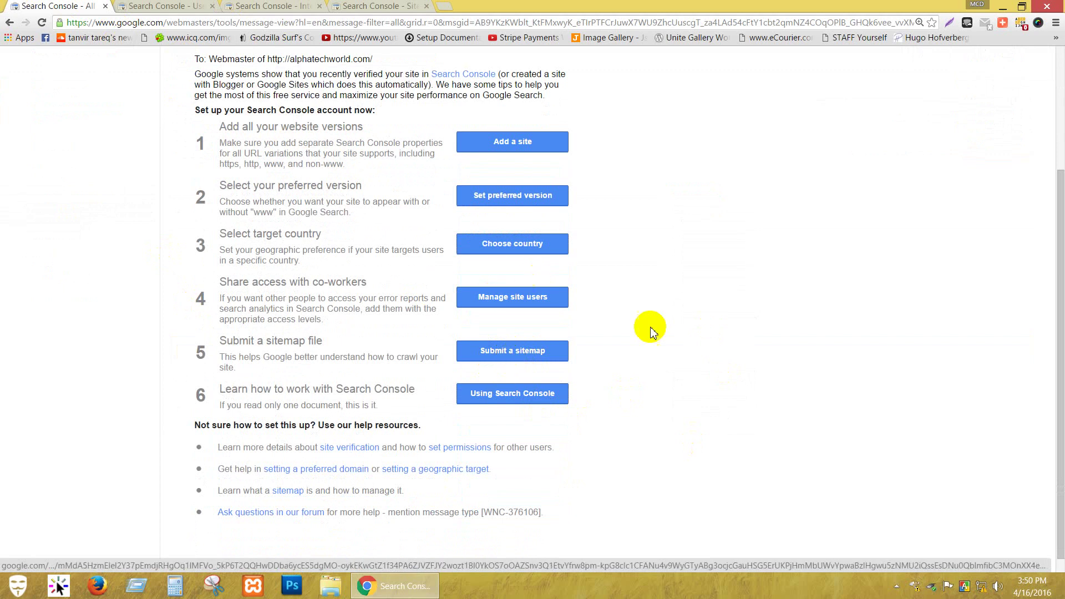
Open the Using Search Console help guide, skim it, and close its tabs.
click(509, 396)
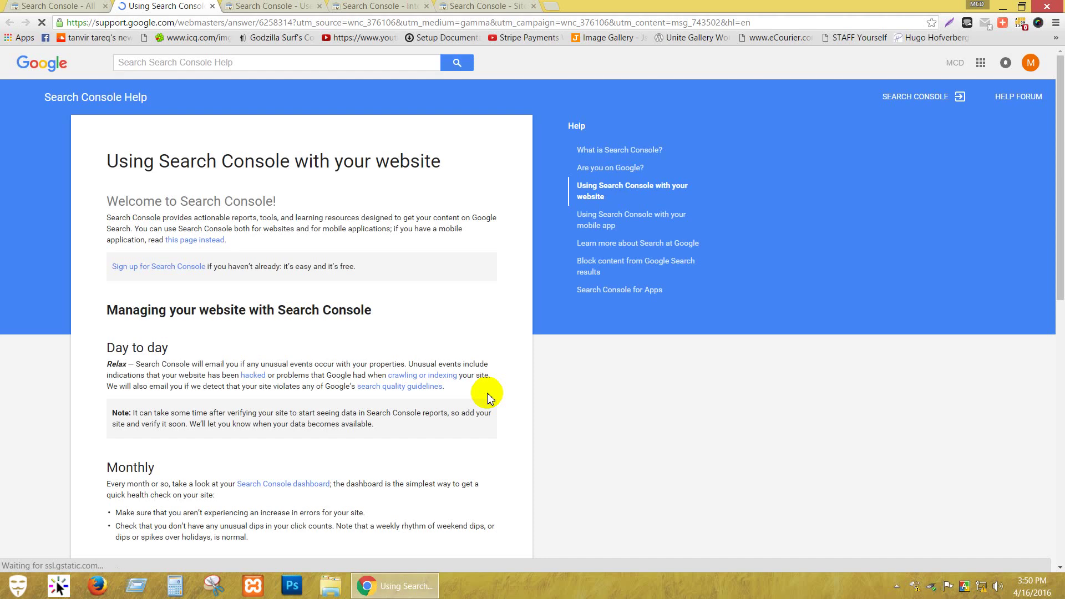
scroll(249, 333, down, 15)
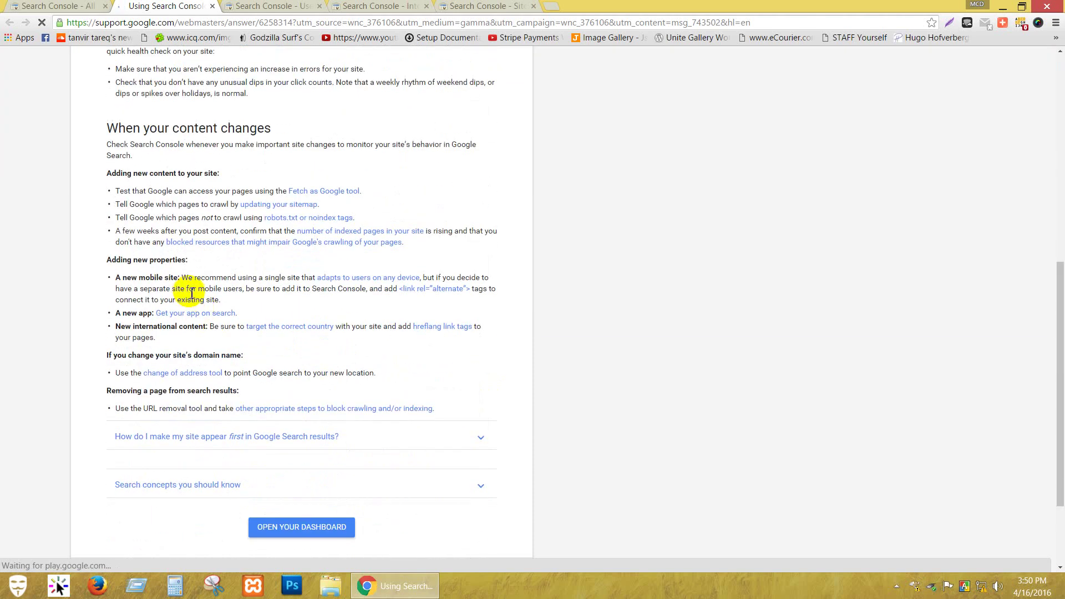
scroll(214, 311, down, 2)
scroll(214, 324, up, 15)
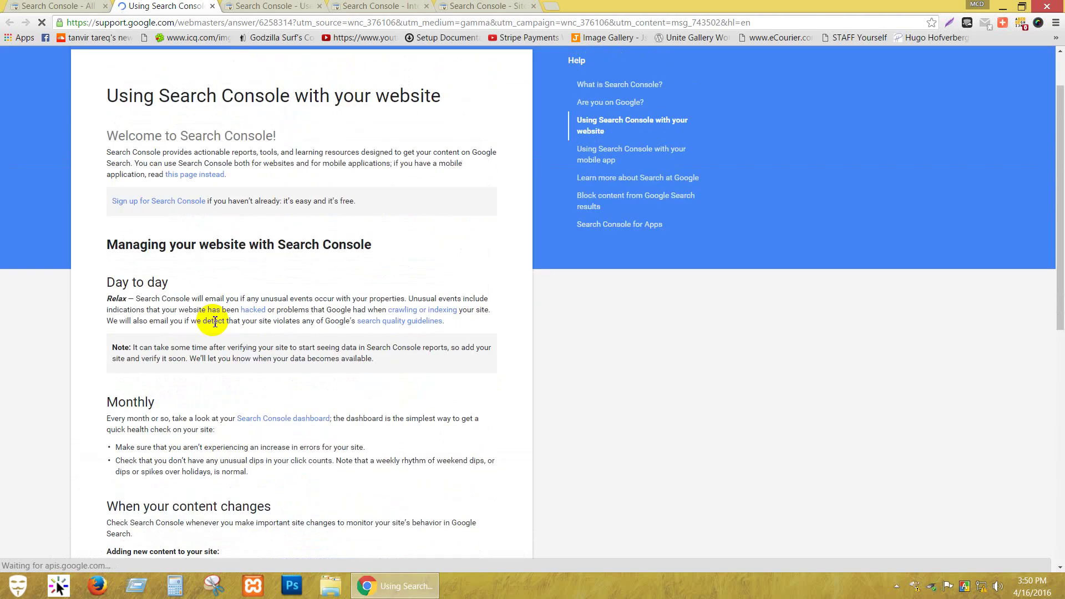
drag(127, 245, 369, 247)
click(261, 289)
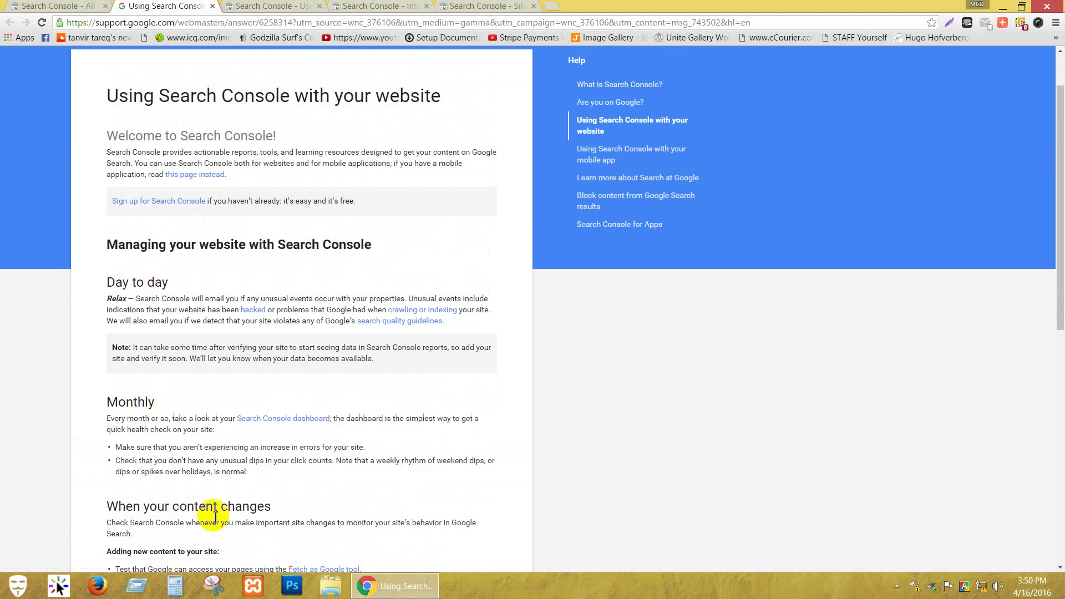
scroll(211, 471, down, 9)
click(213, 6)
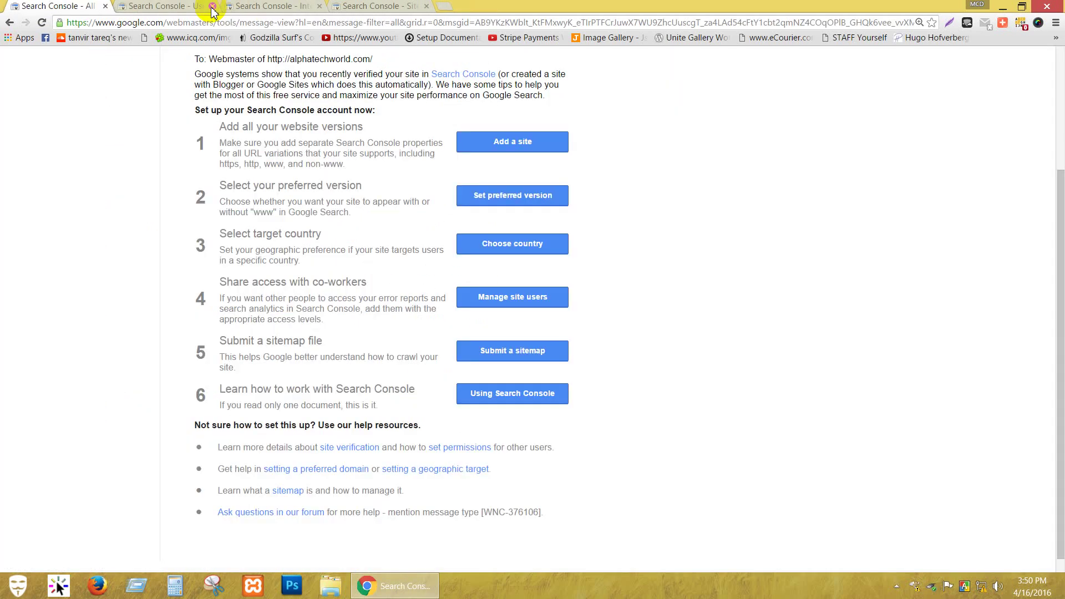
click(213, 6)
Tick 'Target users in' under International Targeting and save United States as the target country.
click(189, 6)
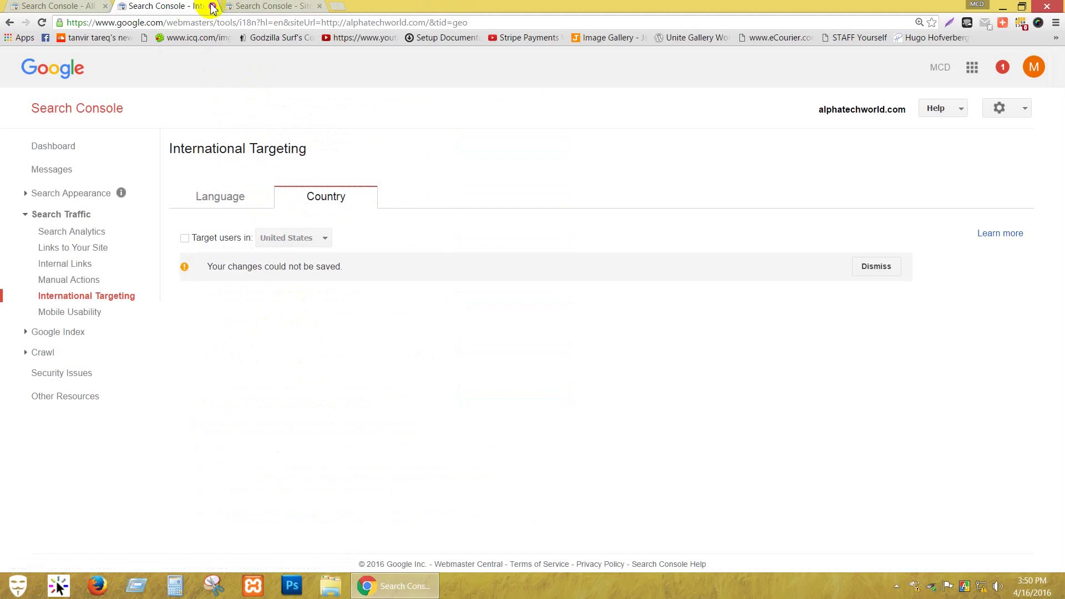
click(188, 238)
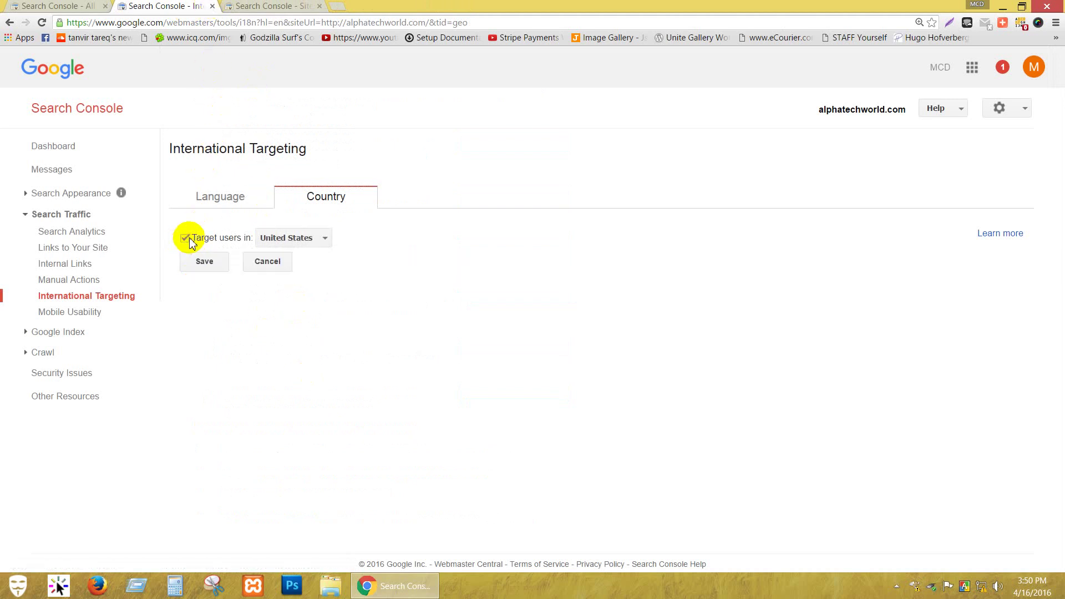
click(204, 263)
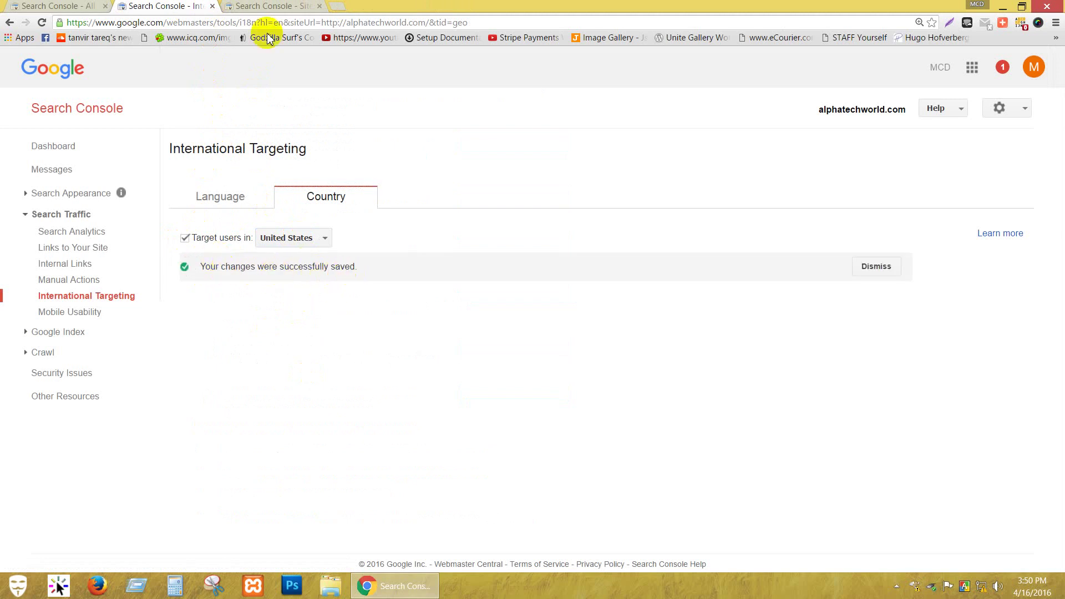
Close the targeting page, try saving the www preferred domain, then close Site Settings.
click(212, 6)
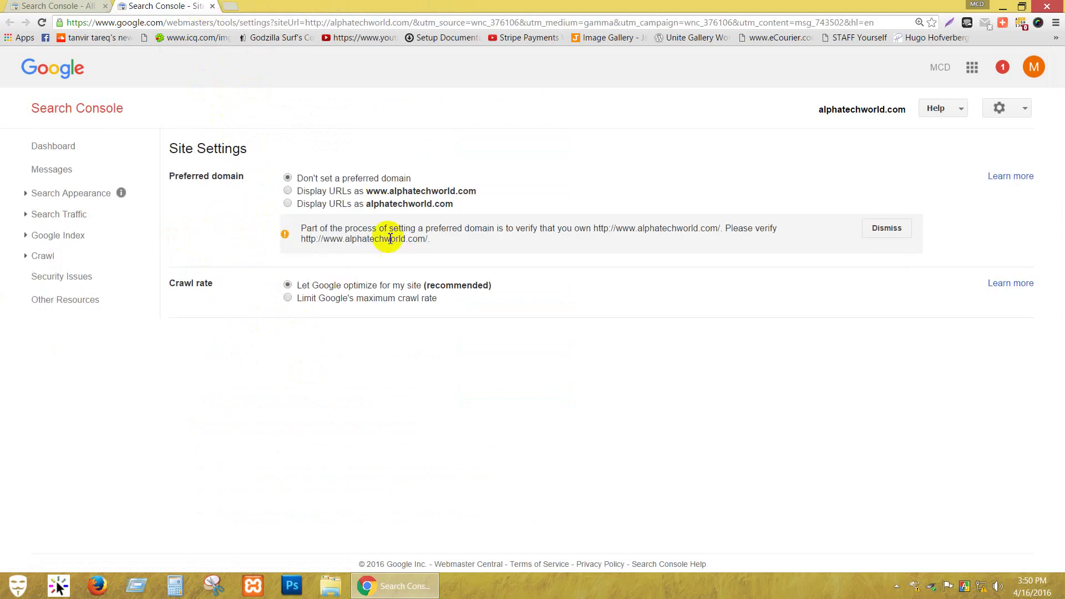
click(287, 191)
click(305, 221)
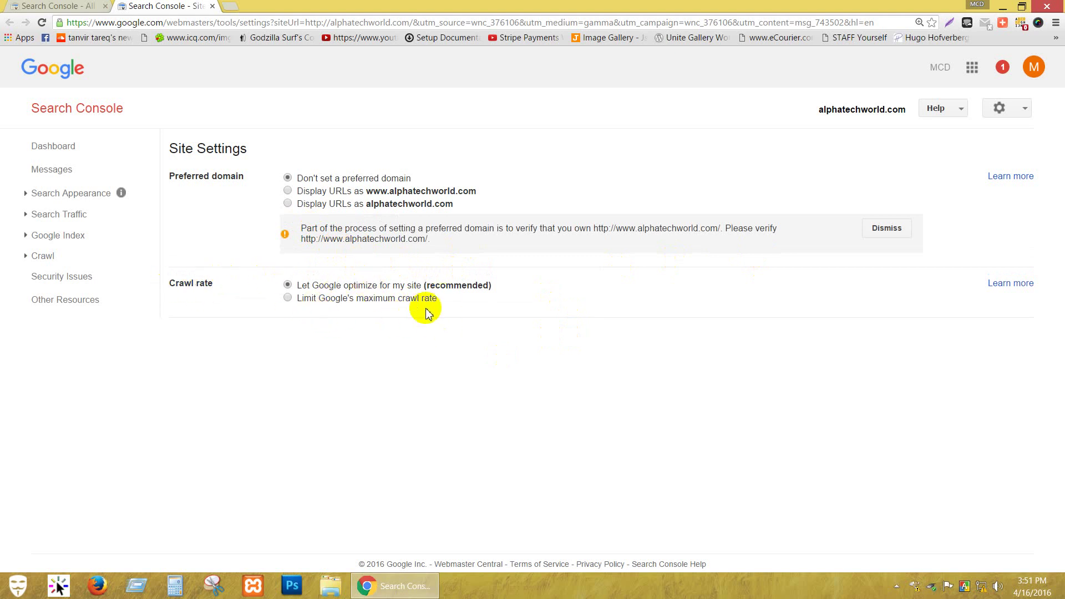
click(212, 7)
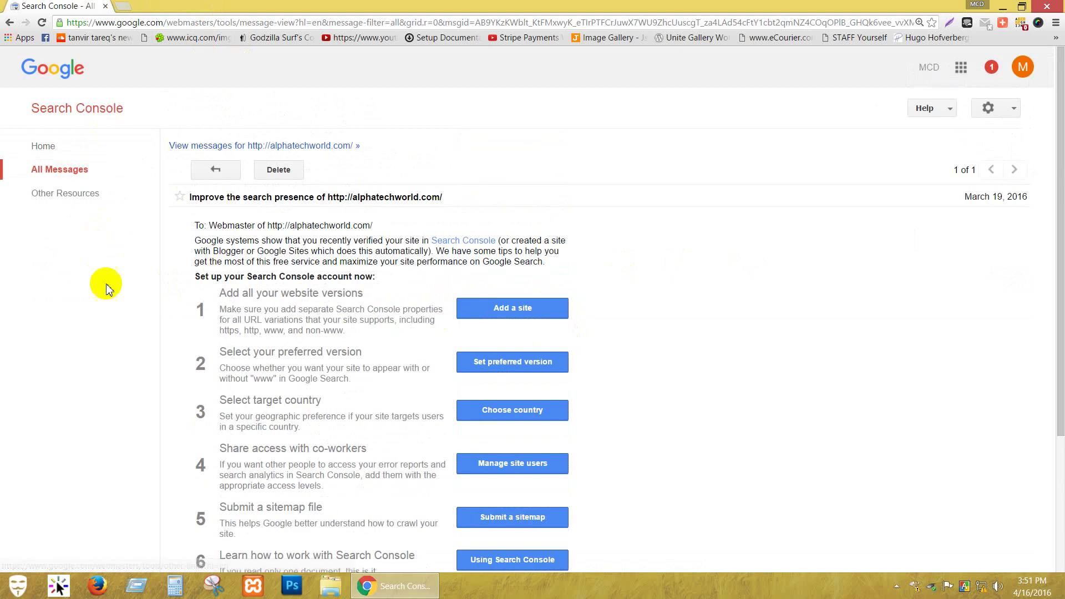
Go to the Home property list, check the view and Manage property menus, then open Preferences from the gear menu.
click(43, 147)
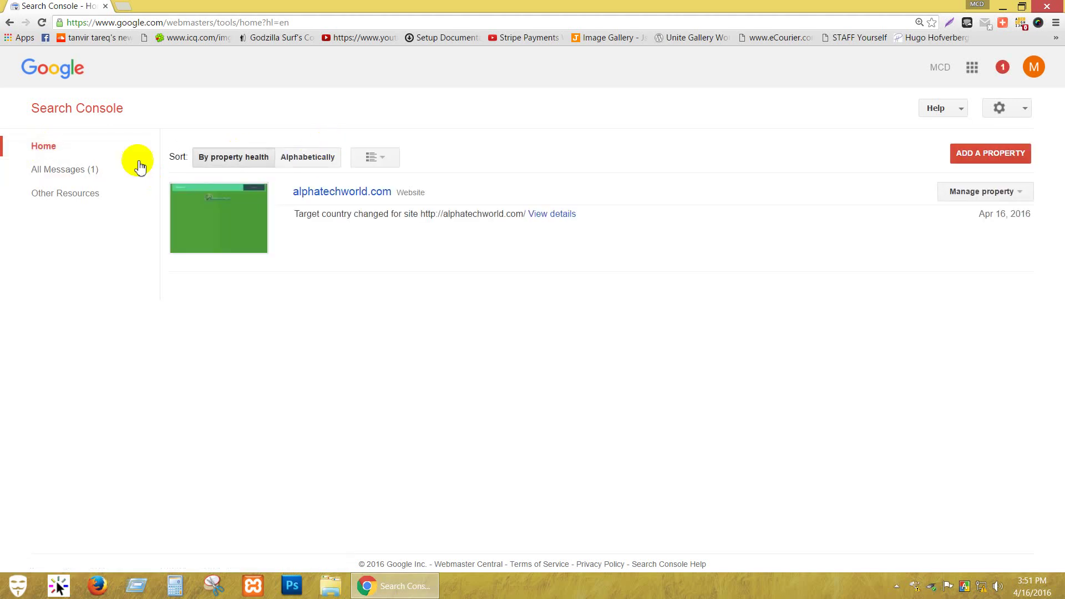
click(377, 161)
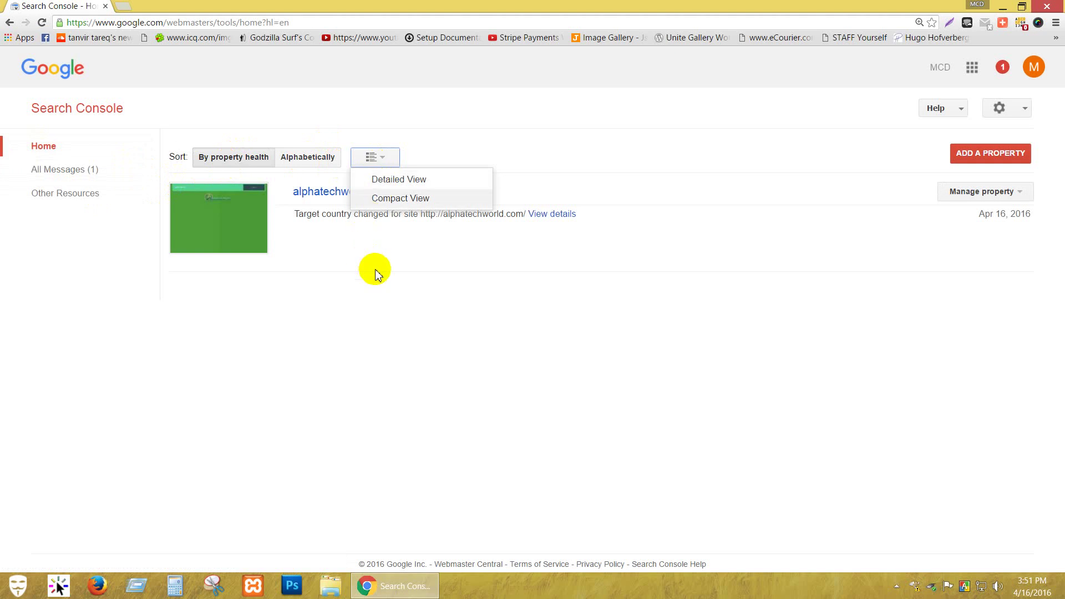
click(415, 356)
click(1022, 194)
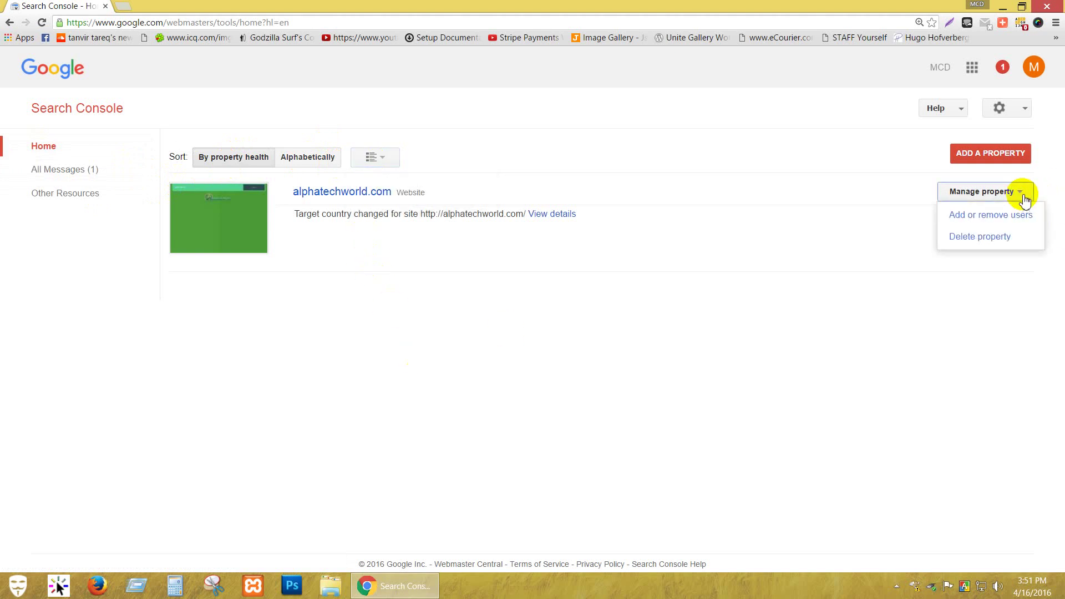
click(1004, 357)
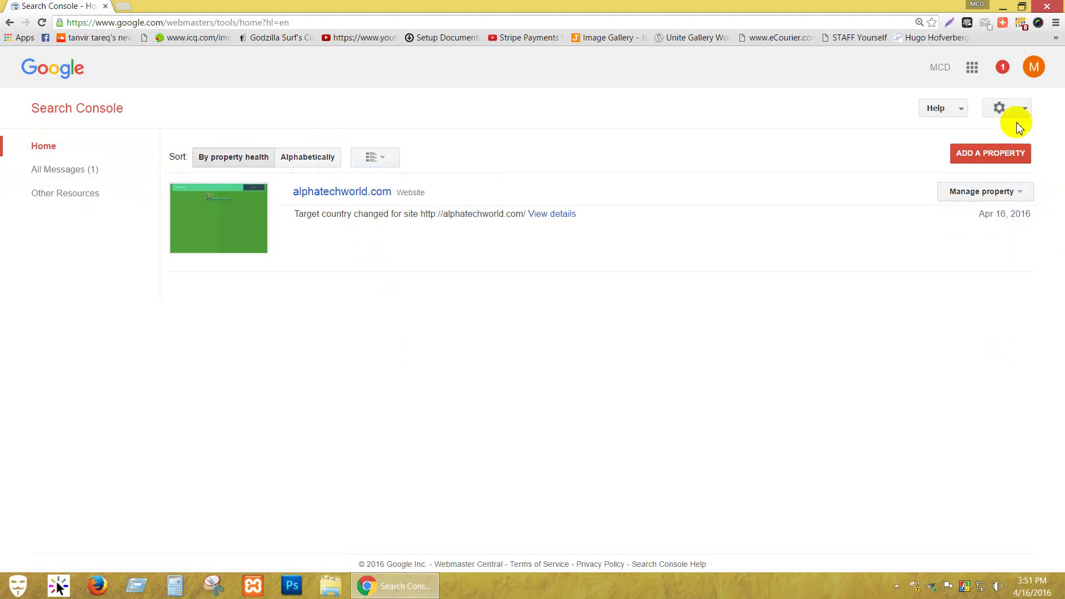
click(1024, 110)
click(951, 134)
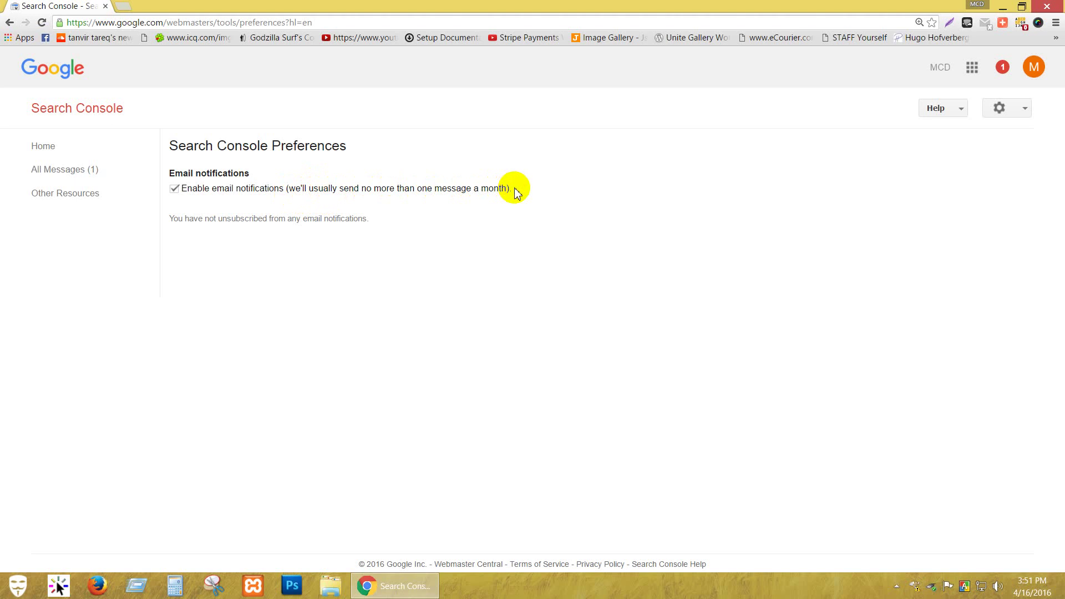
Toggle email notifications off and back on, view All Messages (1), and return Home.
click(175, 190)
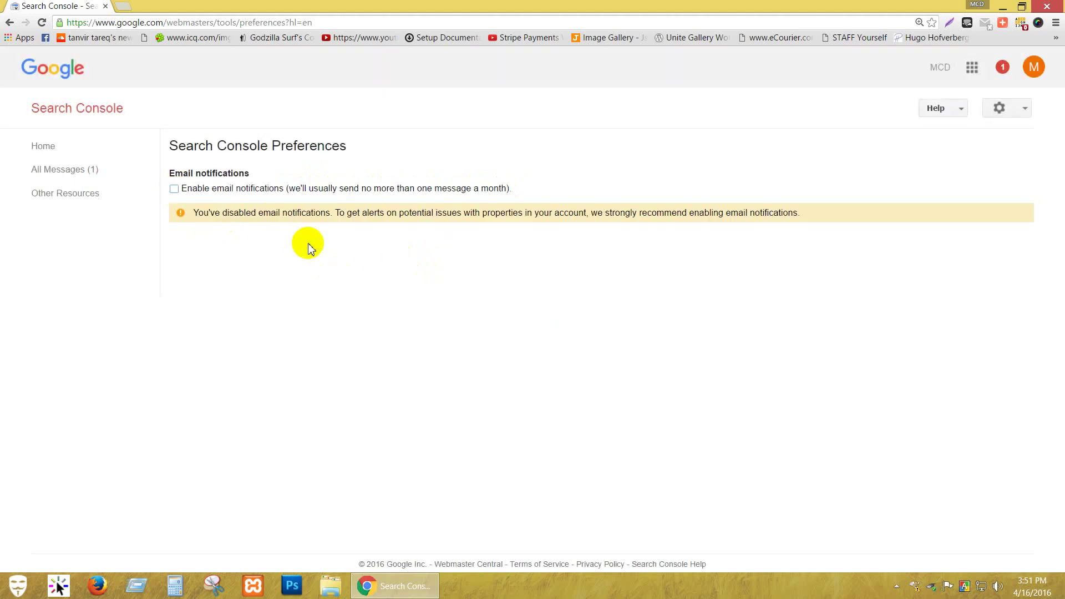
click(175, 189)
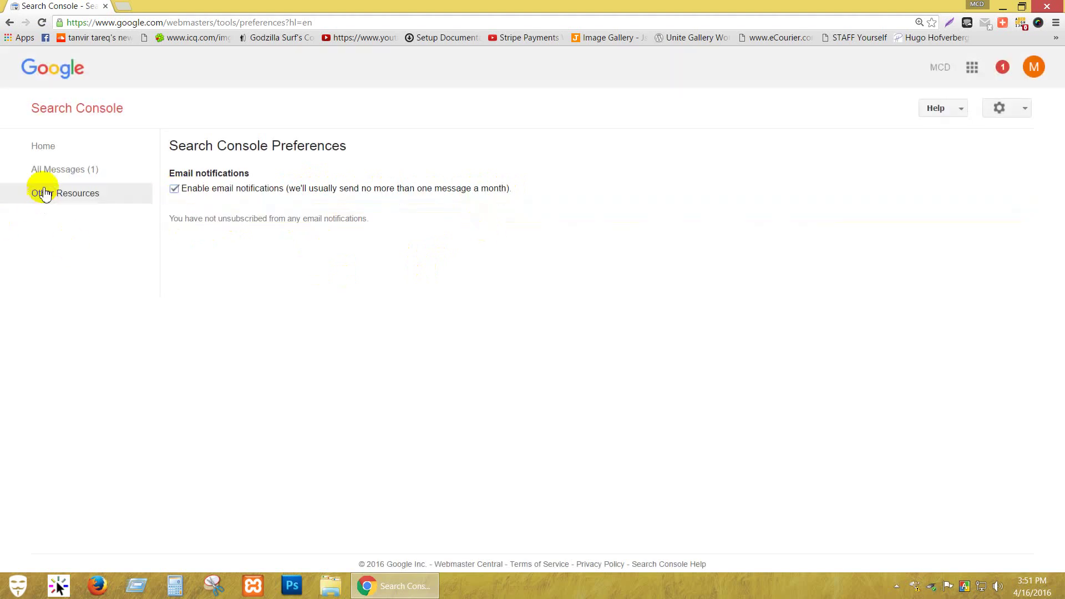
click(40, 169)
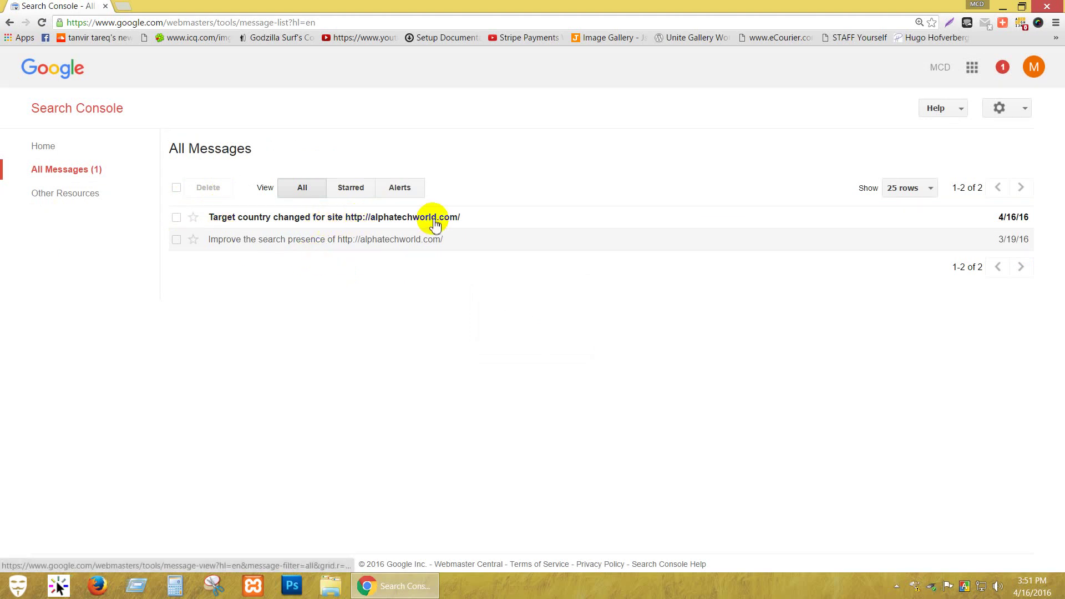
click(87, 117)
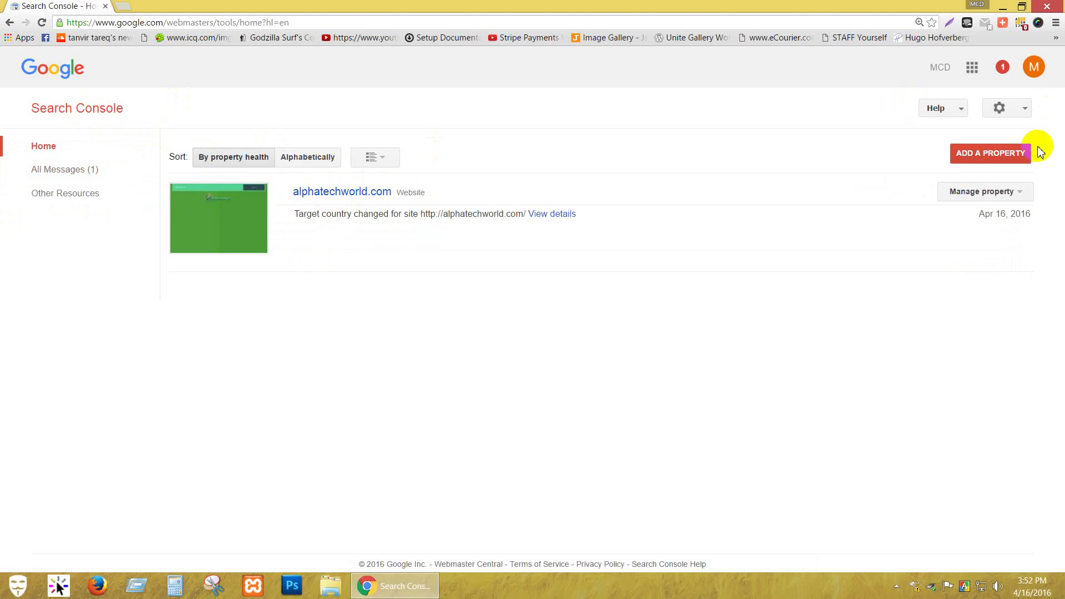
Check the Manage property, gear and Help menus, then open the alphatechworld.com Dashboard.
click(1025, 200)
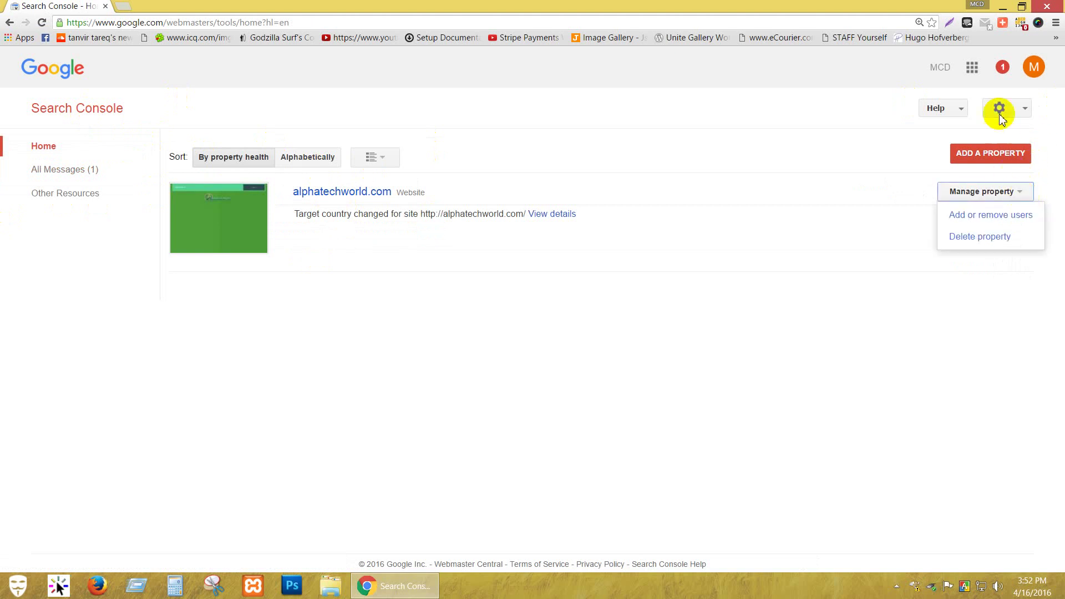
click(1022, 108)
click(962, 111)
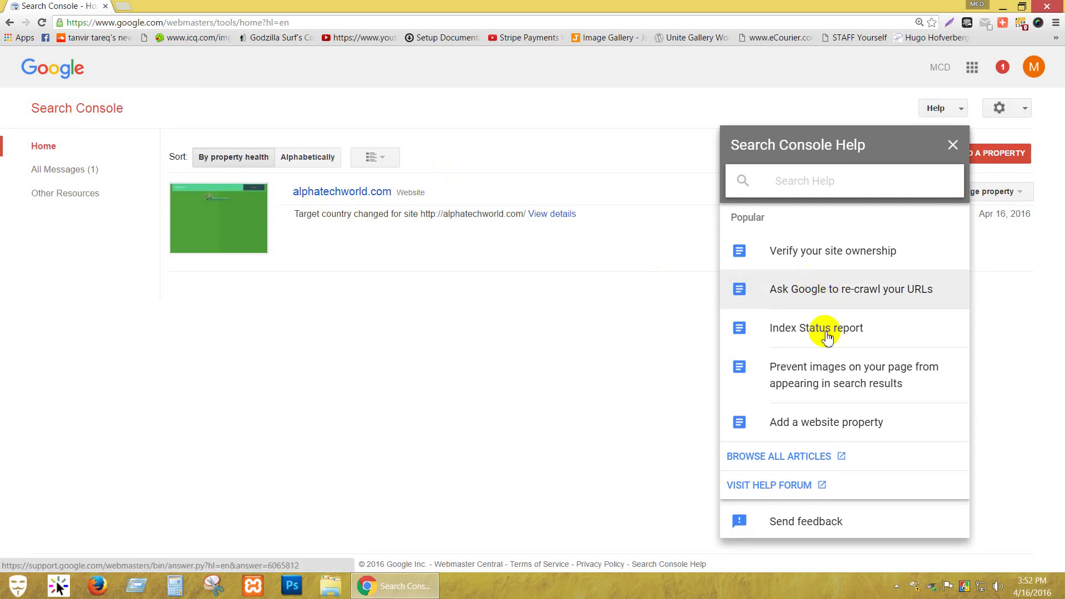
click(327, 191)
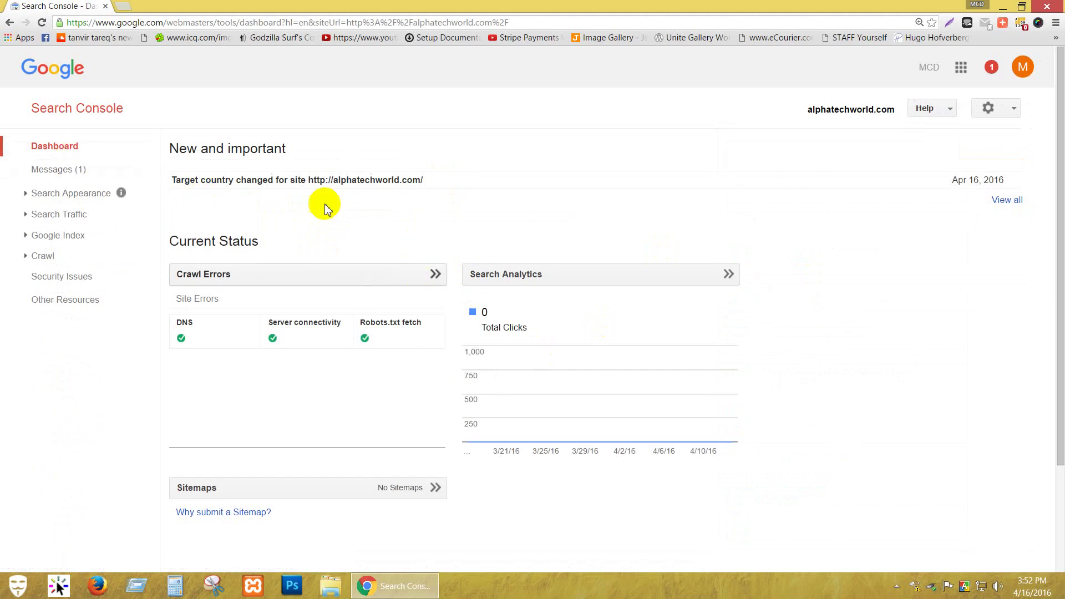
click(248, 154)
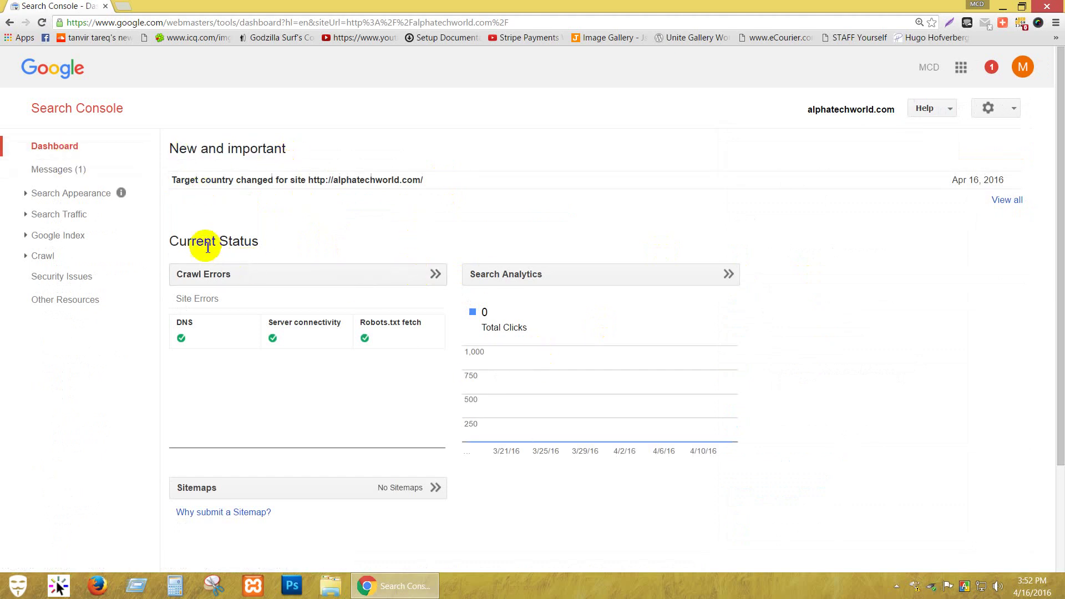
drag(187, 241, 255, 240)
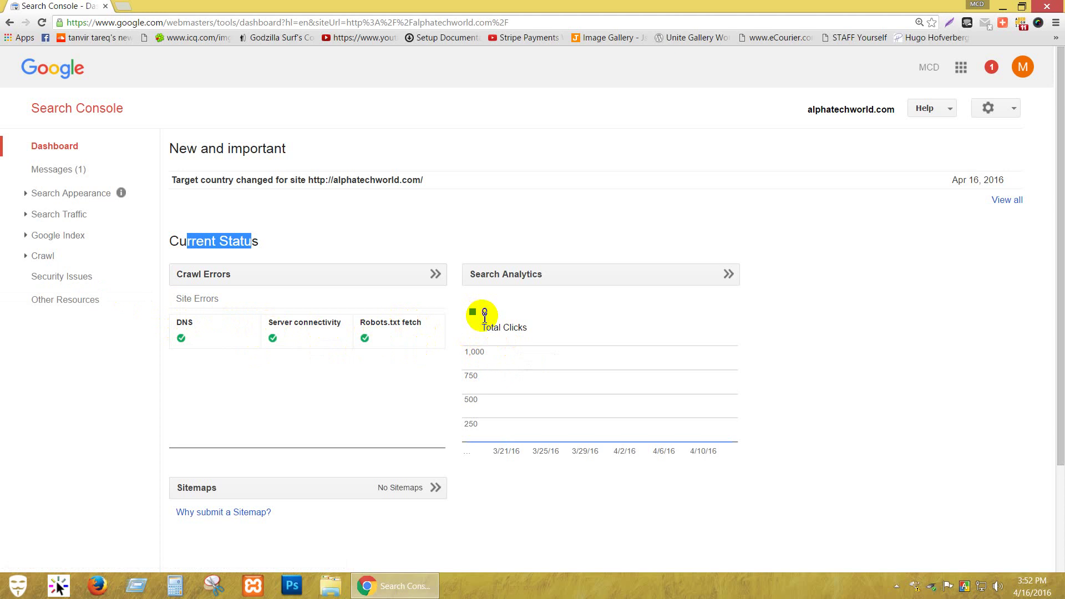
scroll(465, 335, down, 2)
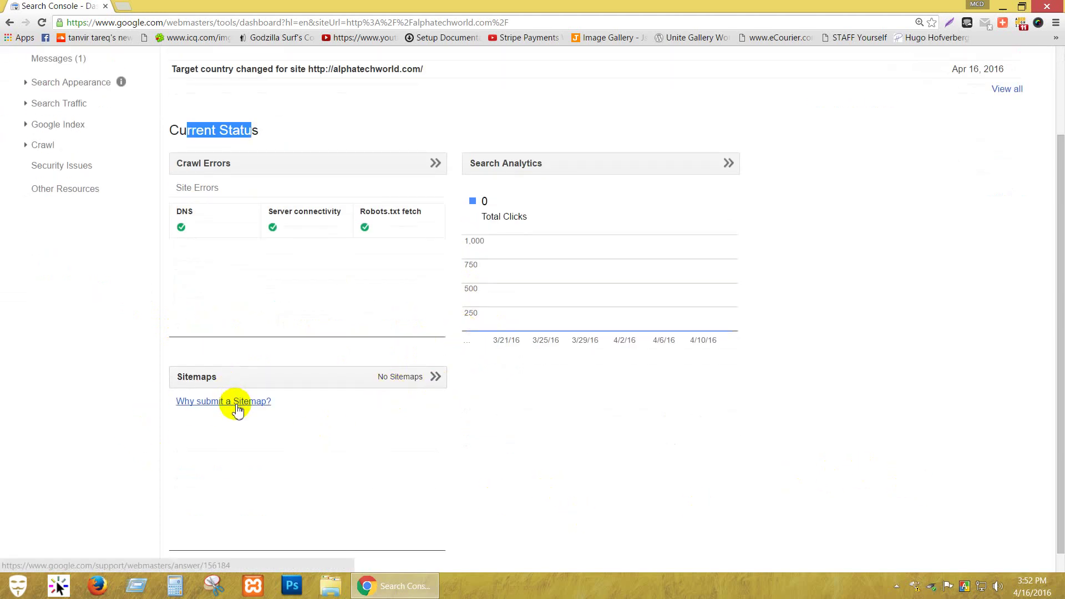
Open Search Appearance > Structured Data and highlight its lines about HTML markup and rich snippets.
scroll(76, 311, up, 2)
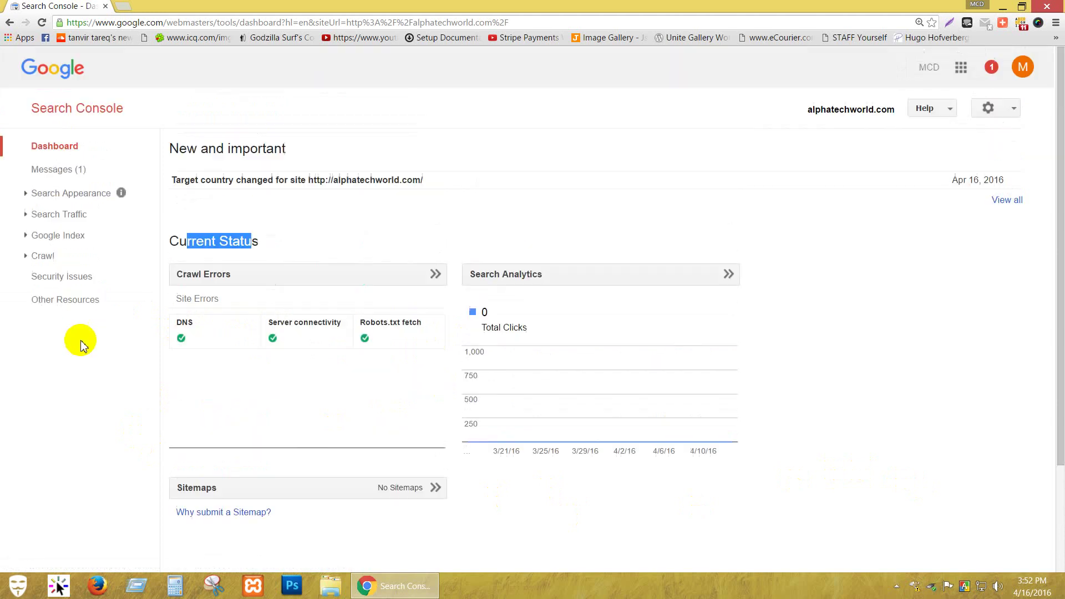
click(54, 195)
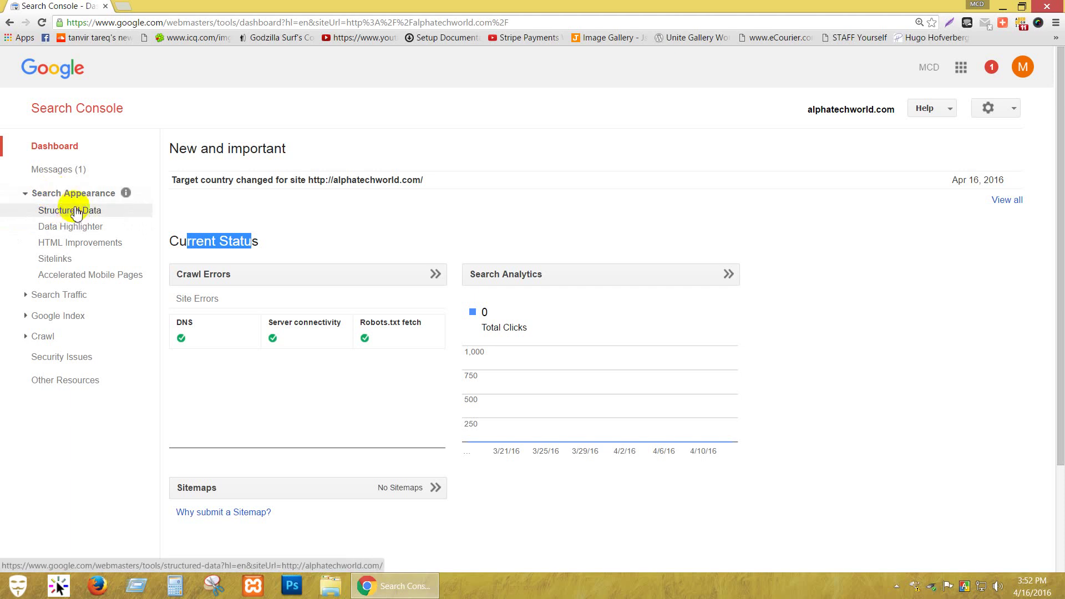
click(75, 213)
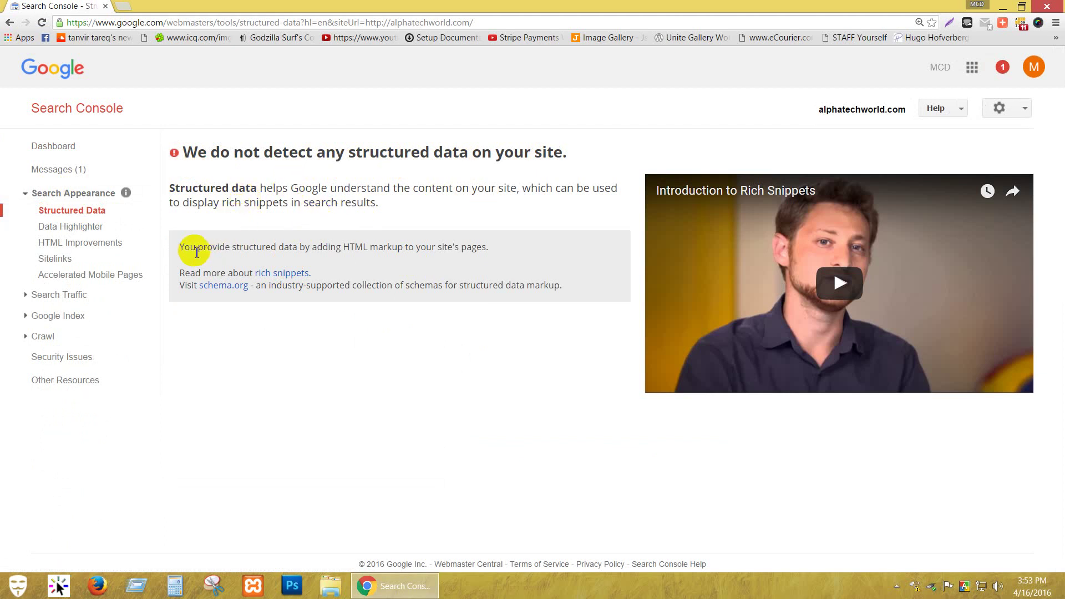
drag(190, 247, 493, 248)
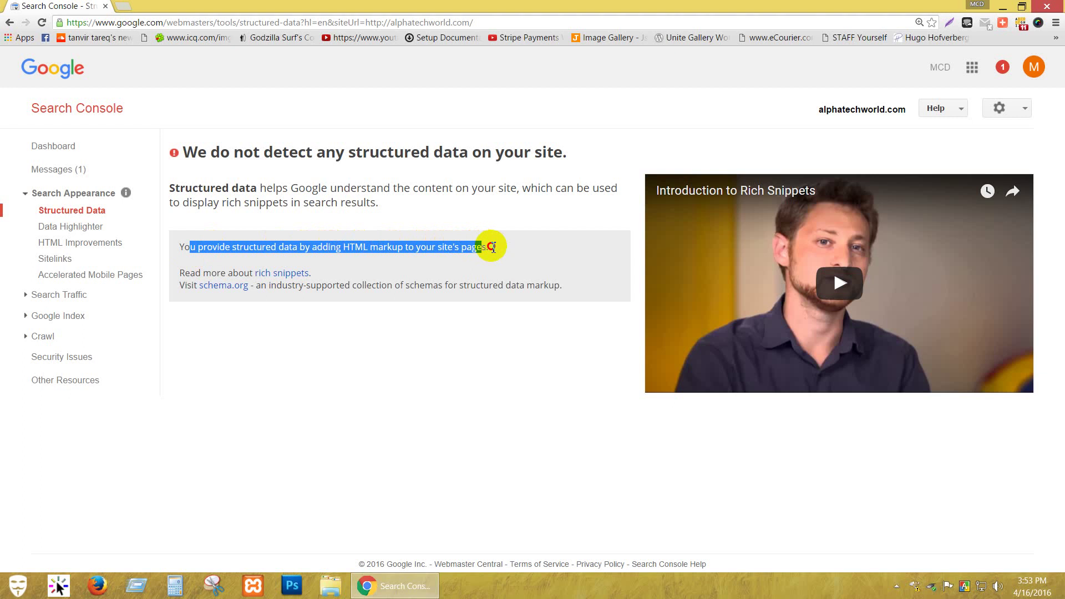
click(502, 249)
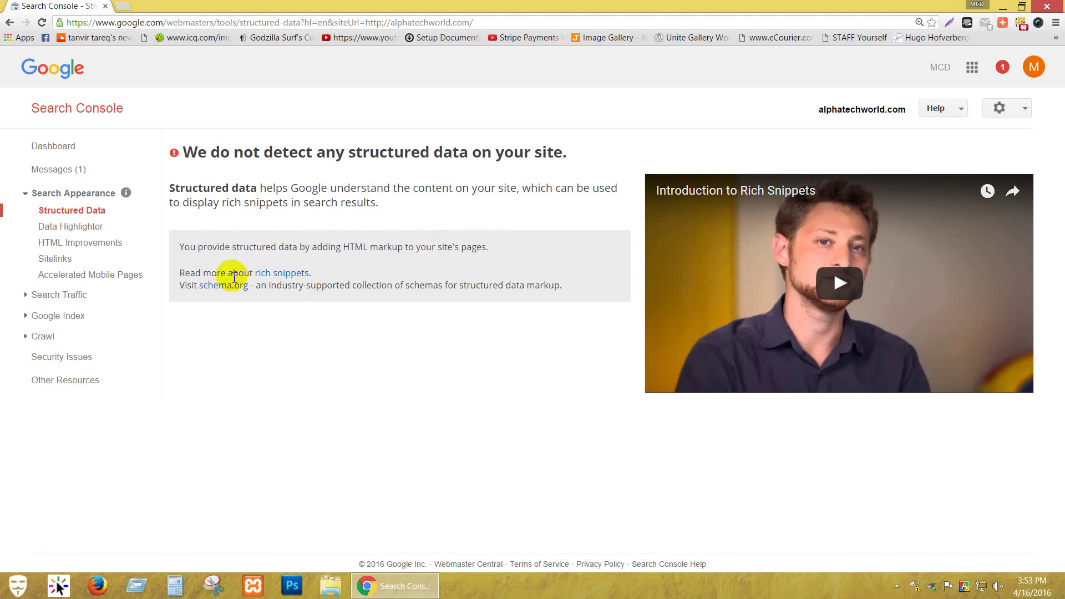
drag(202, 273, 221, 273)
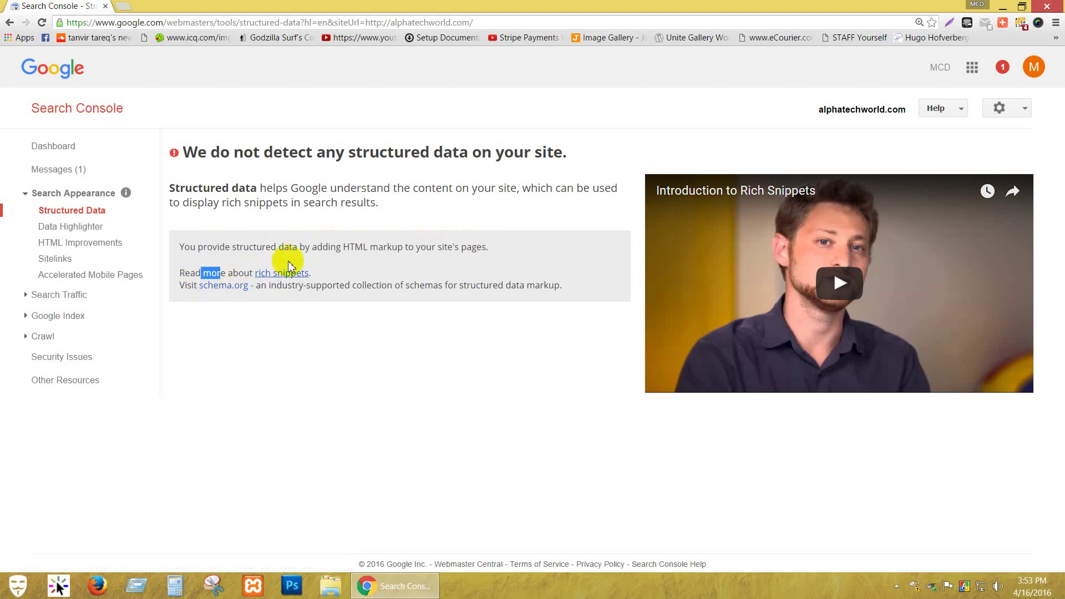
Open Data Highlighter, scroll through its introduction, and open a new browser tab.
click(82, 229)
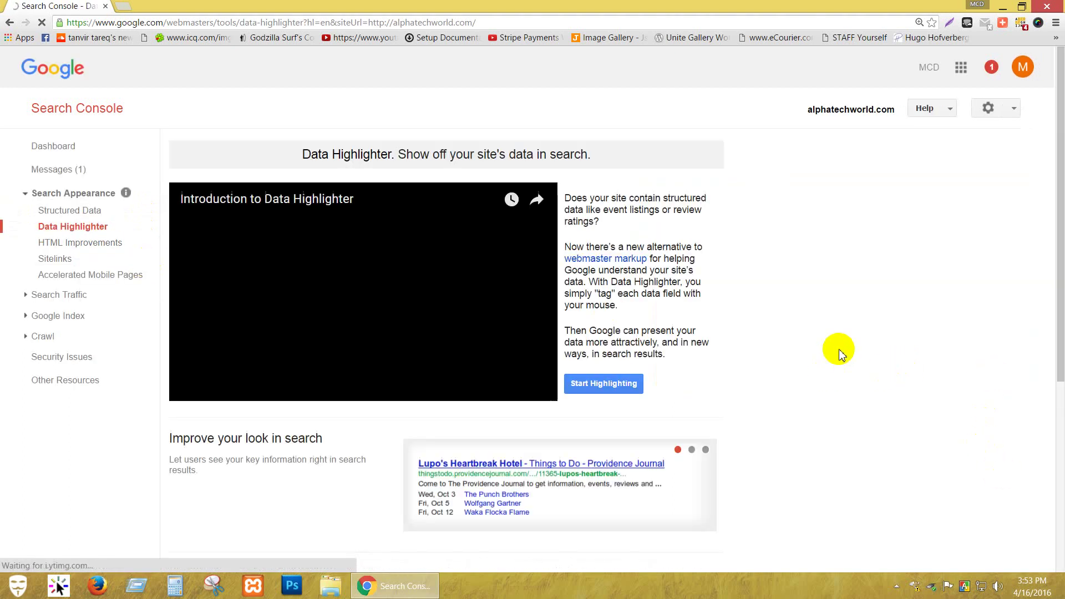
scroll(839, 354, down, 2)
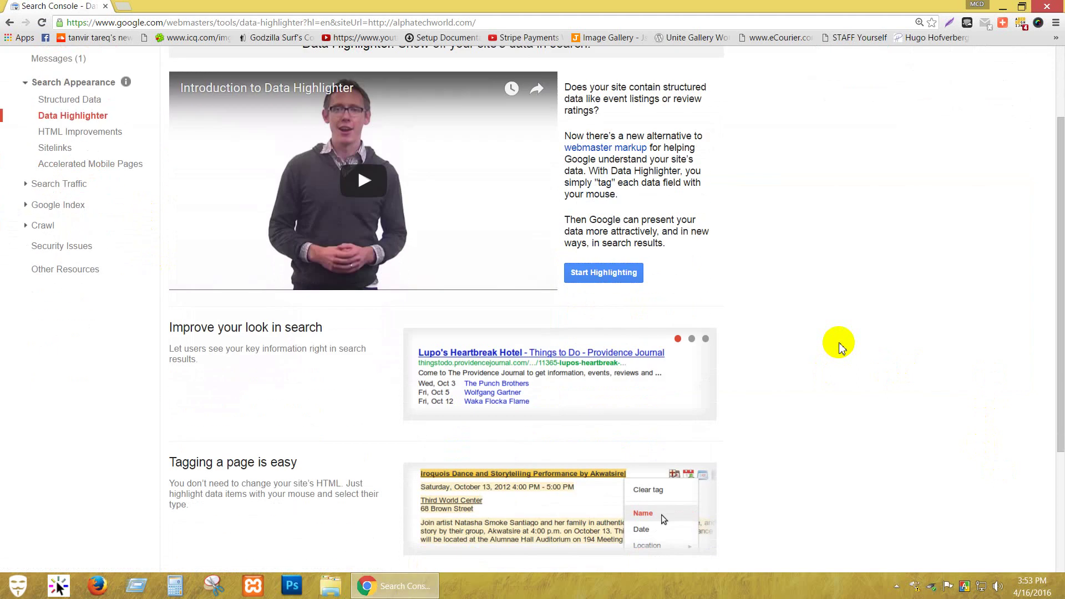
scroll(840, 347, down, 1)
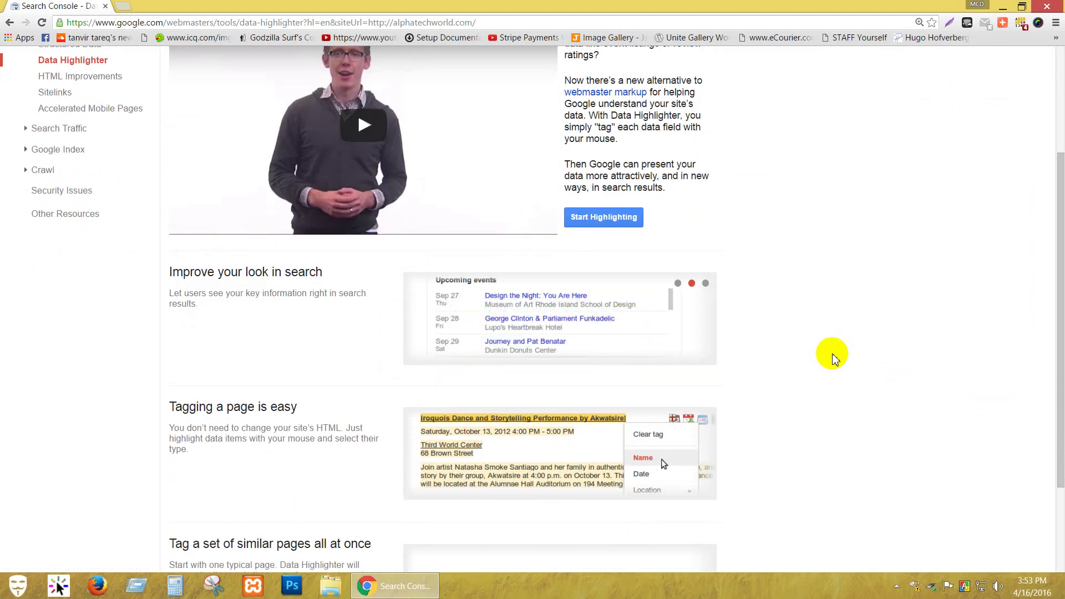
scroll(206, 331, up, 3)
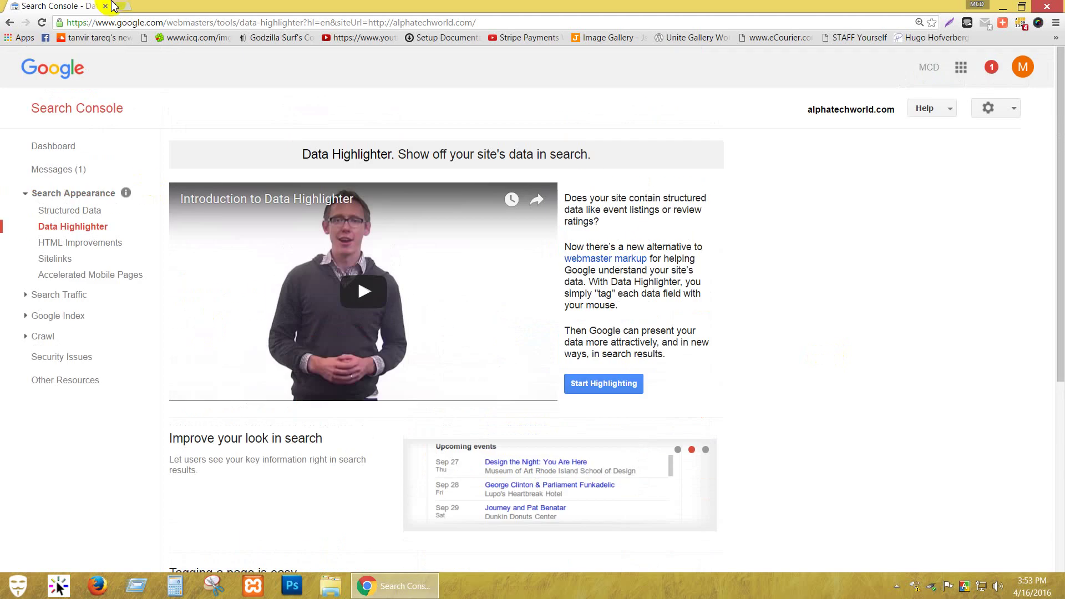
click(128, 10)
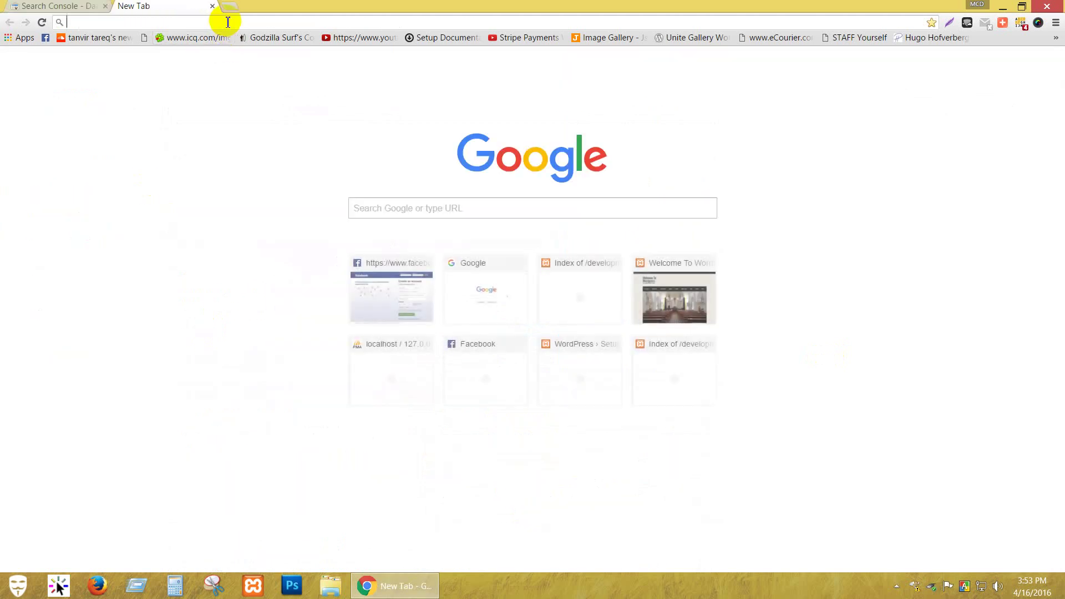
Search Google for 'hotel in dhaka', correcting the typo 'hotel min dhaka', and browse the results.
text(hotel min)
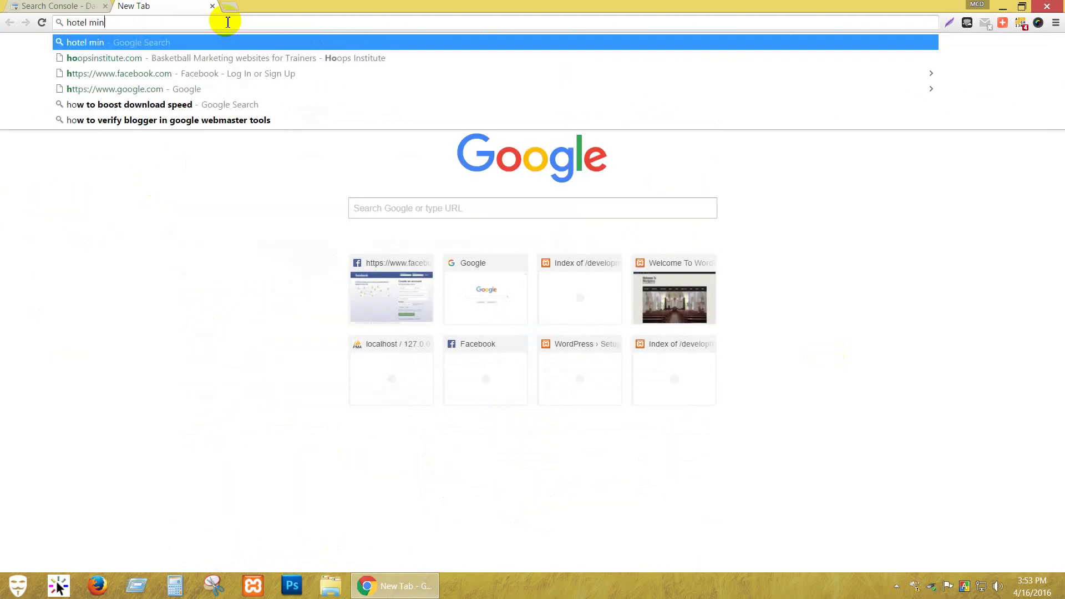
text( dhaka)
key(Return)
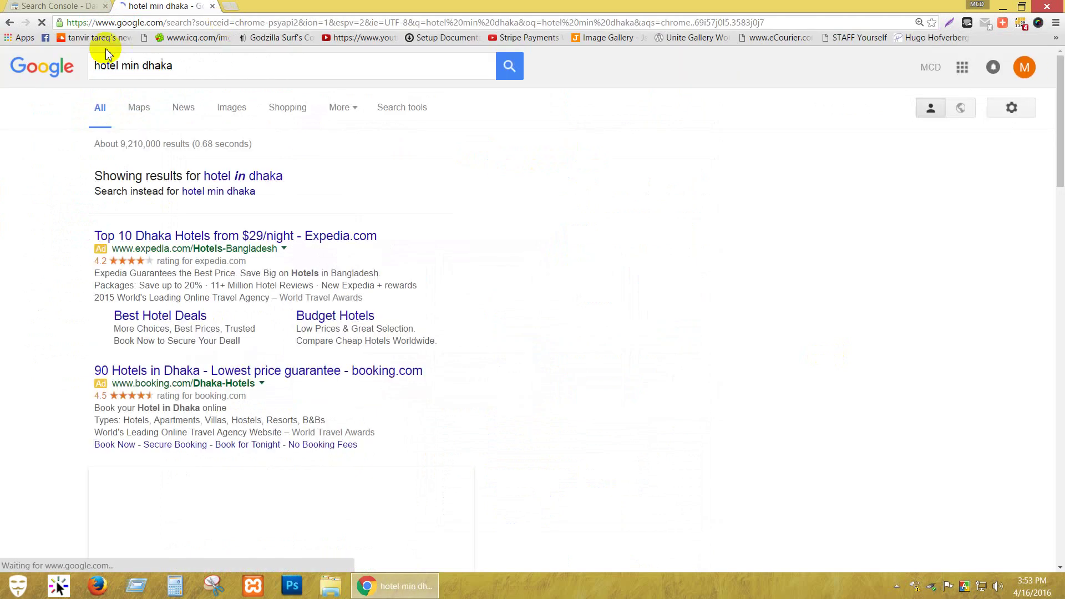
click(133, 71)
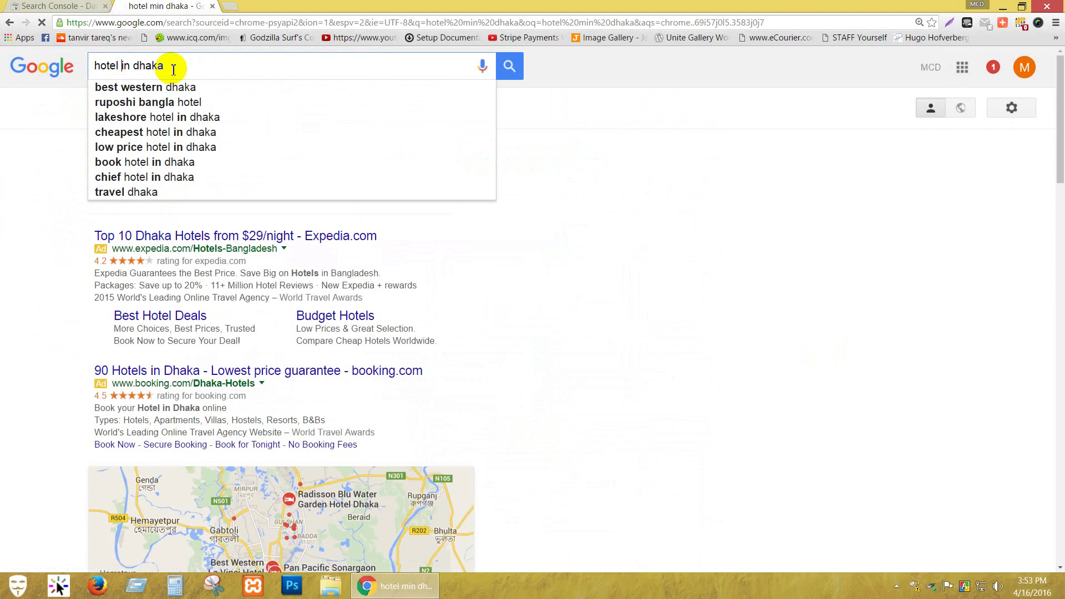
key(Return)
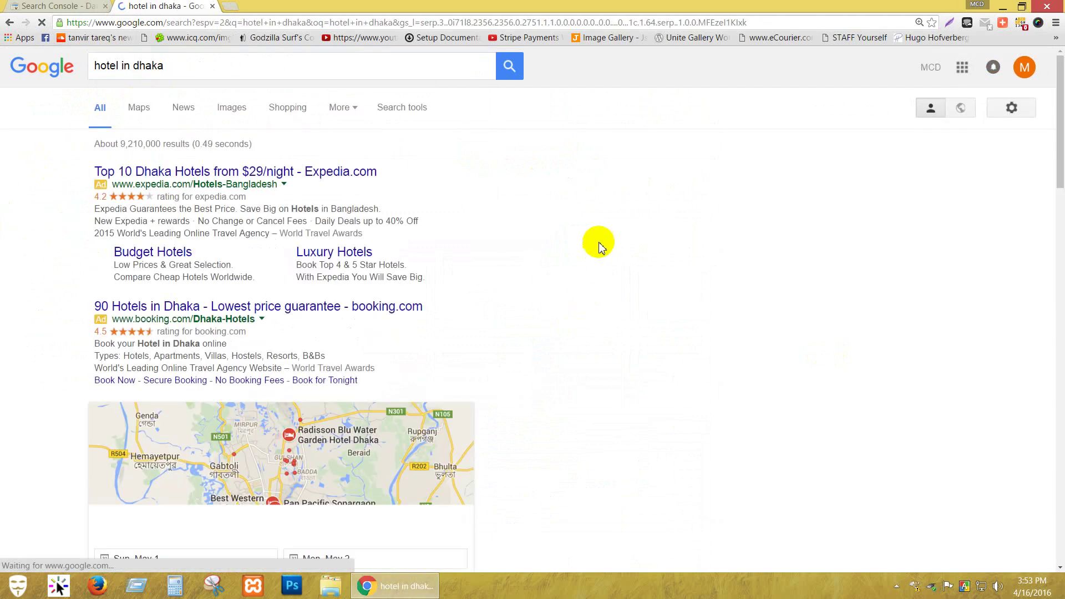
scroll(600, 244, down, 3)
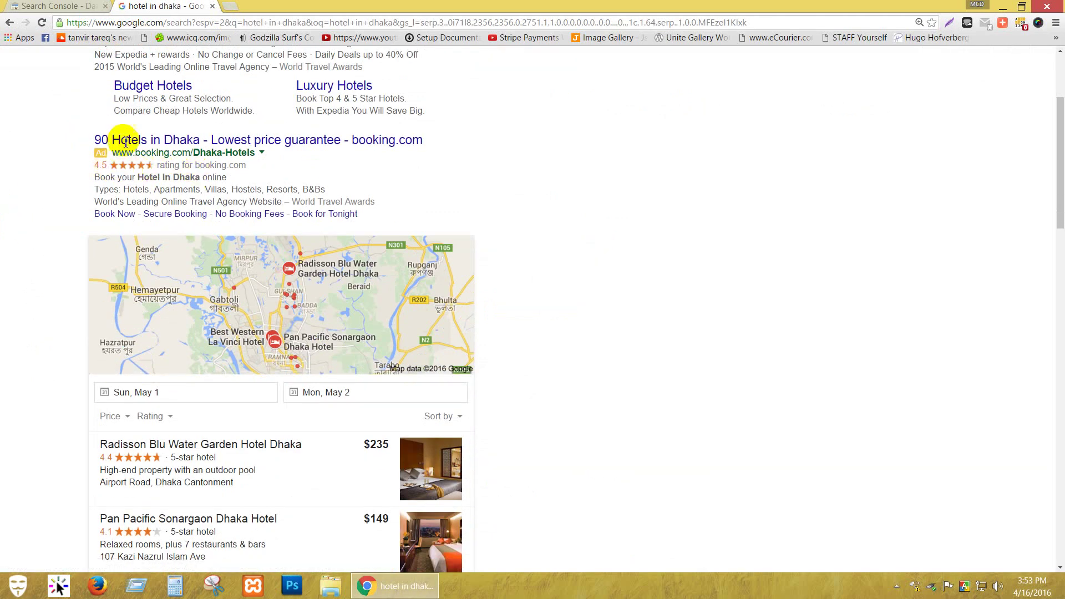
scroll(52, 219, down, 4)
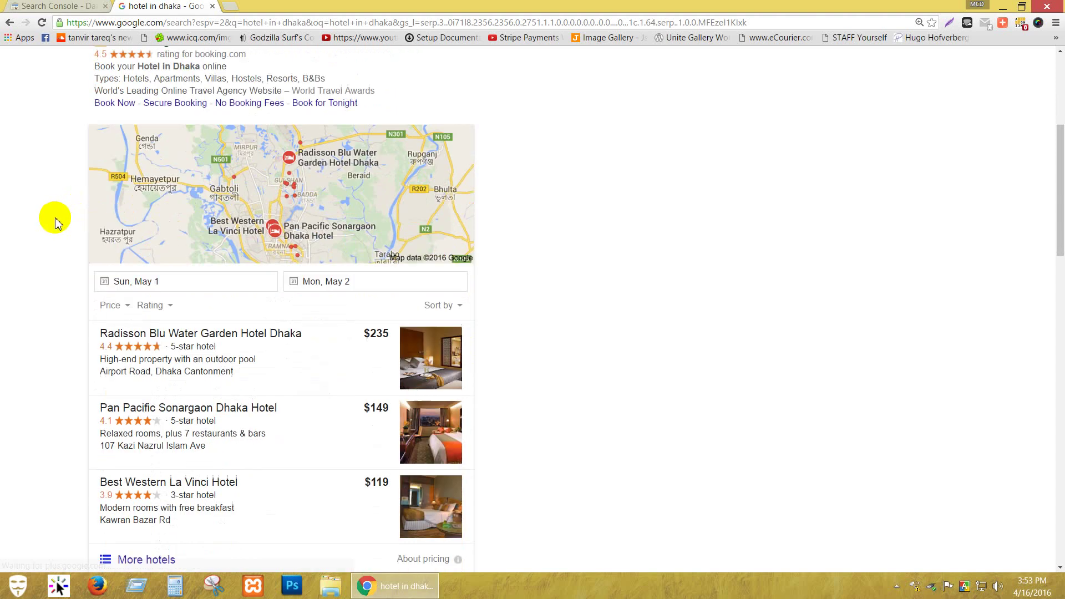
scroll(136, 428, down, 3)
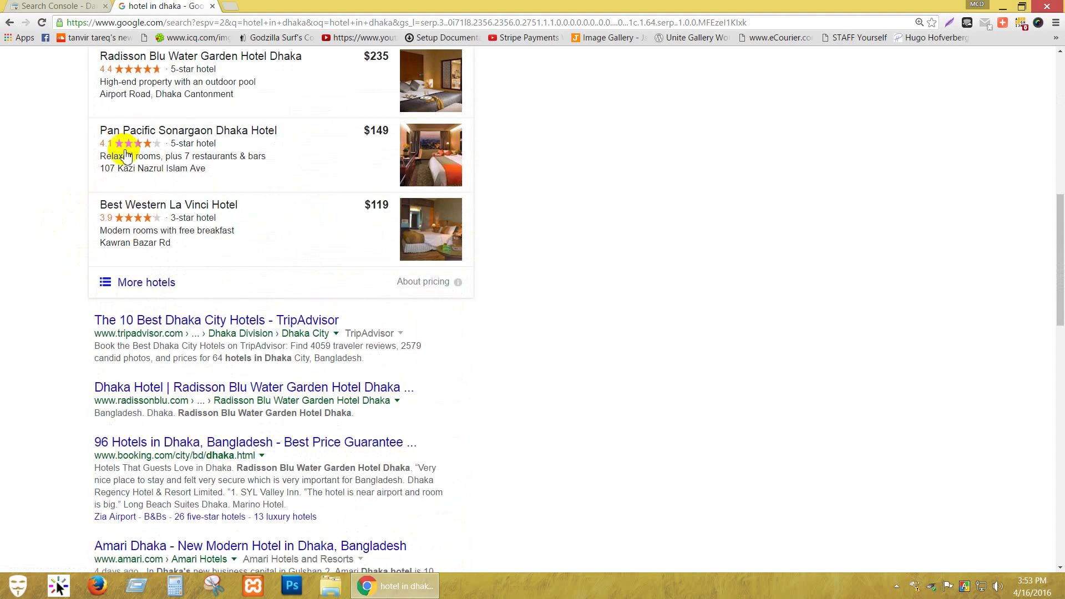
click(39, 6)
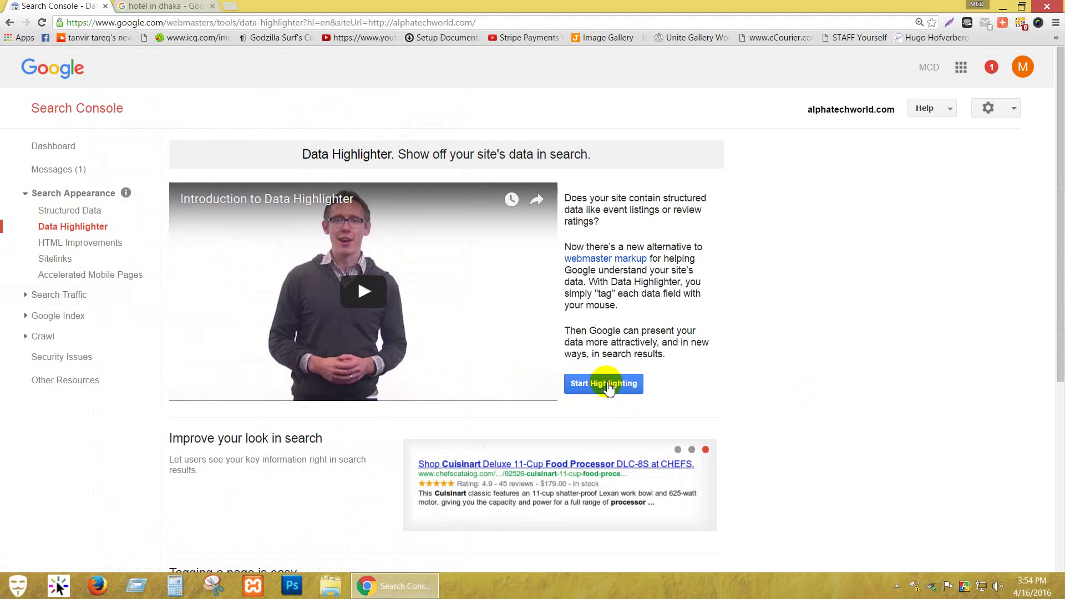
click(146, 8)
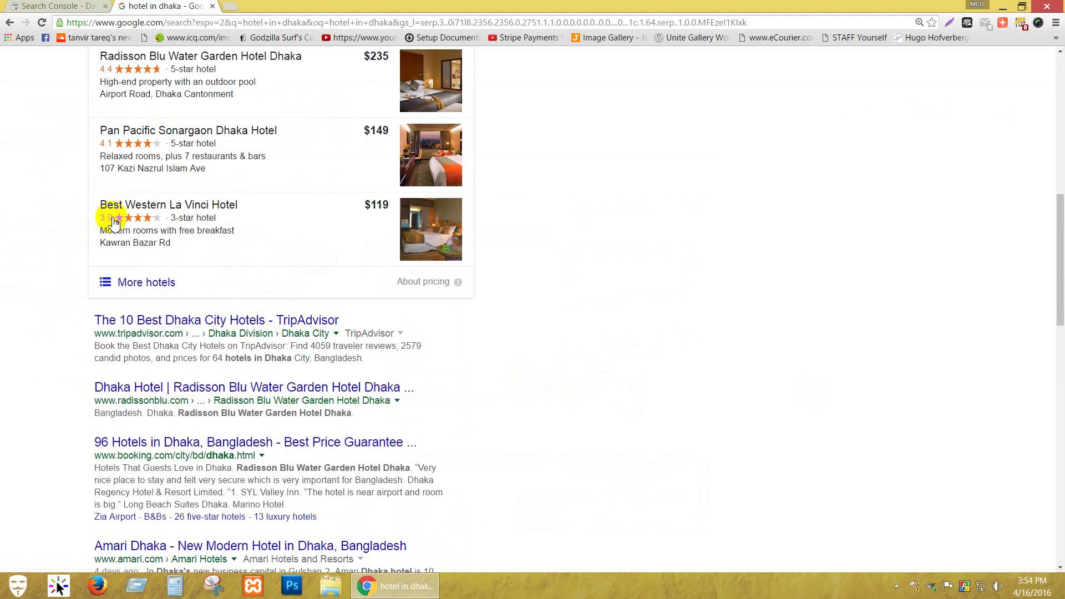
scroll(2, 138, down, 5)
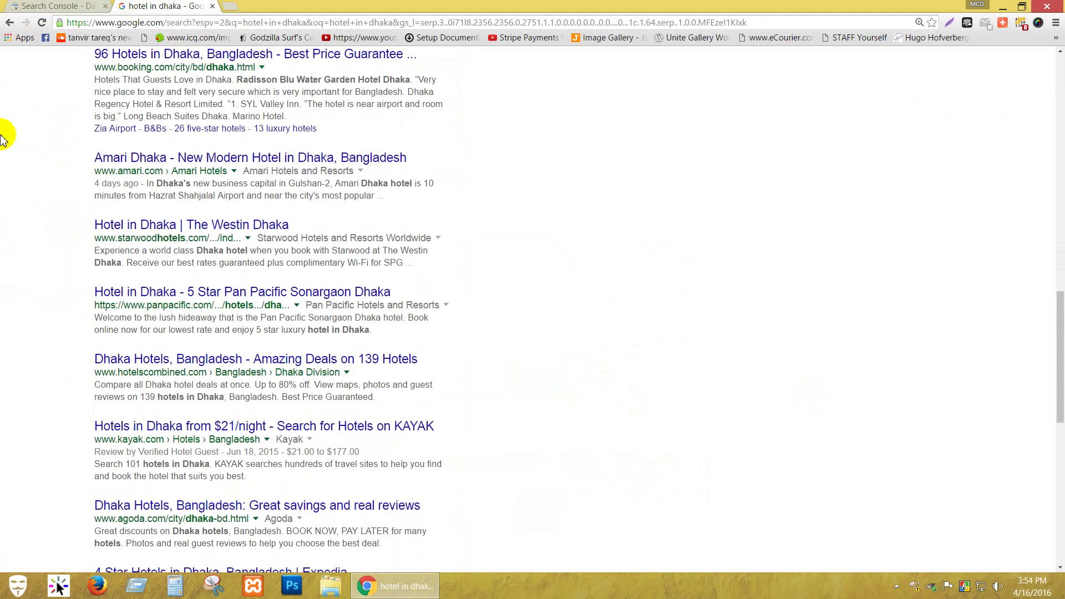
scroll(3, 133, up, 10)
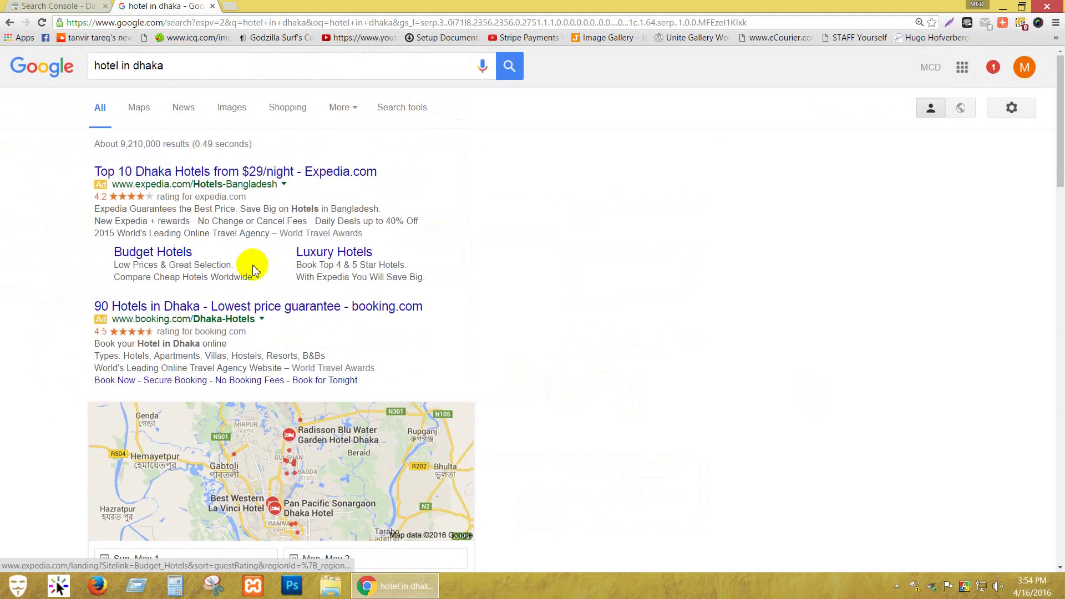
Start Data Highlighter, look over the information type list, then open another new tab.
click(36, 6)
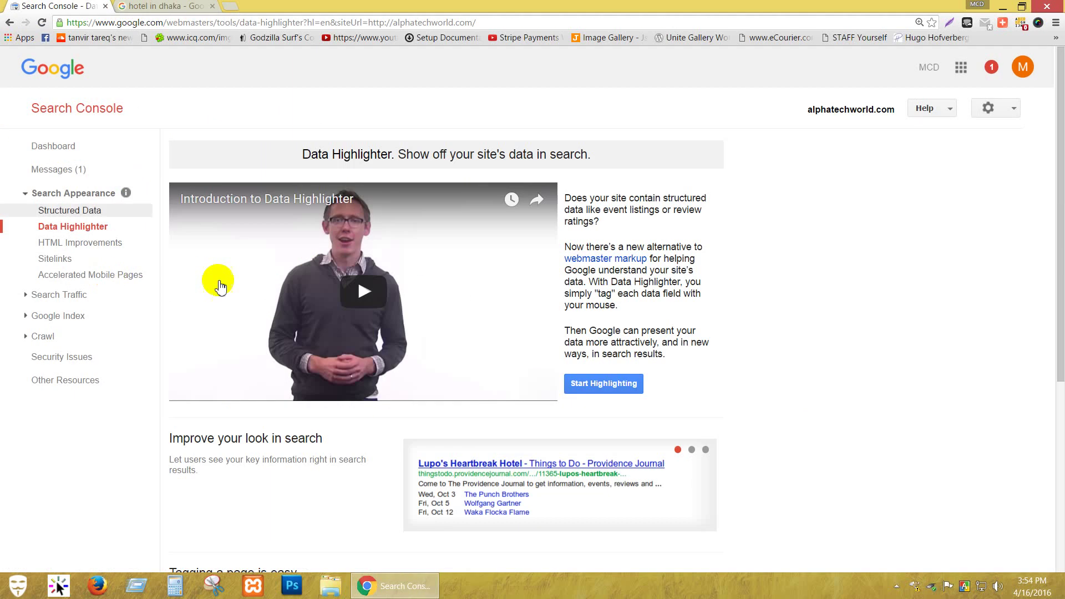
click(591, 384)
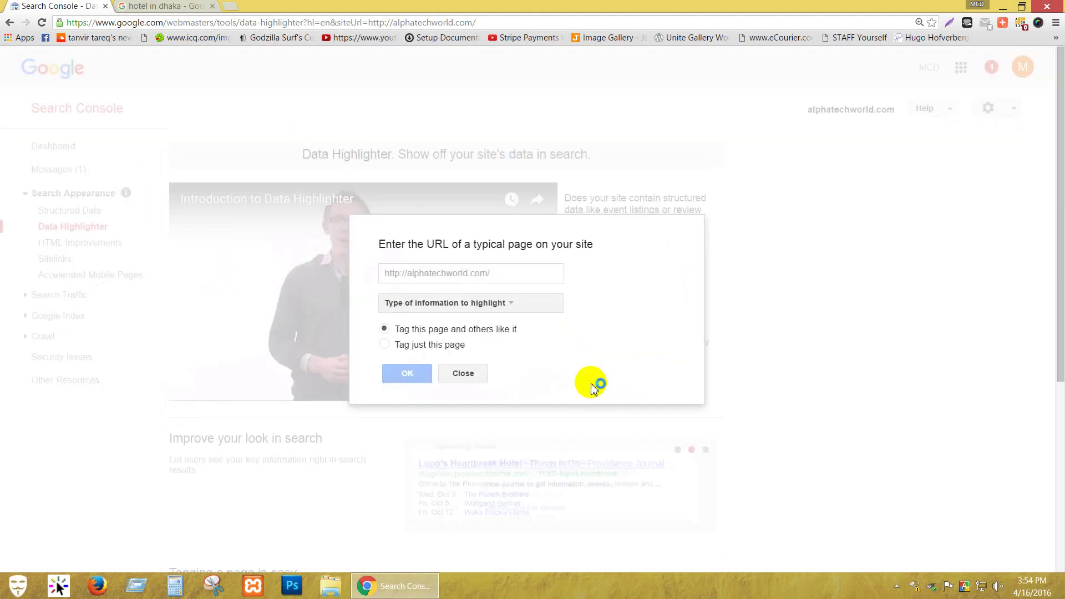
click(464, 270)
click(510, 304)
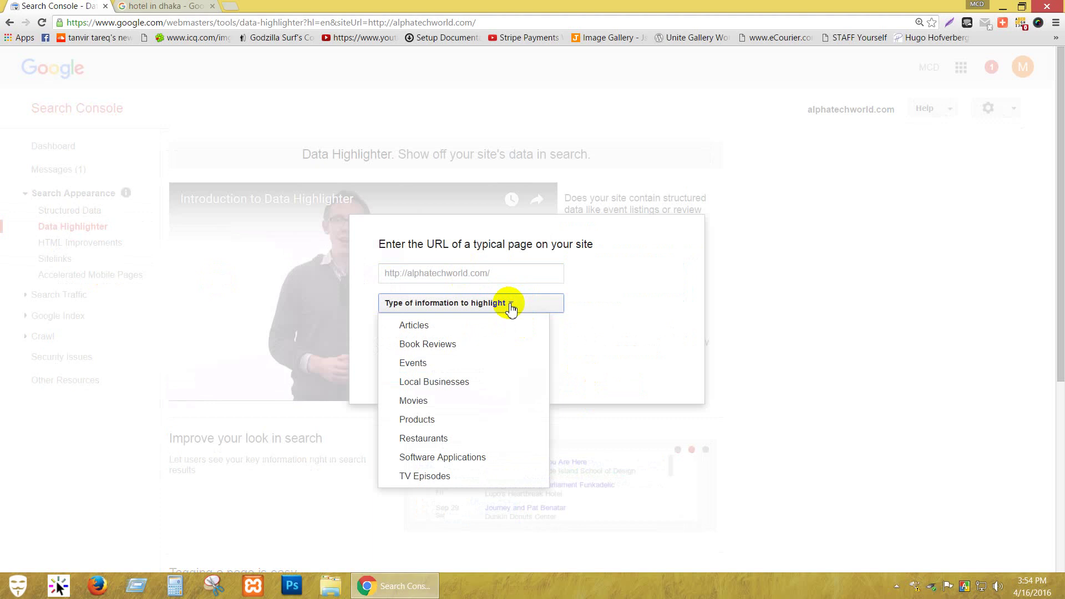
click(488, 269)
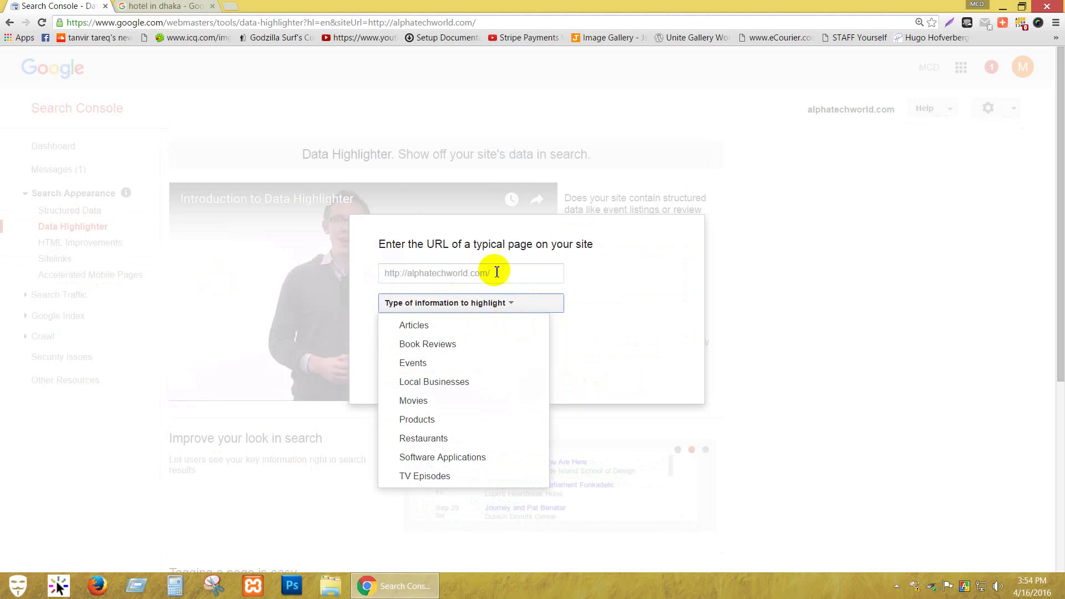
click(240, 7)
text(alpha)
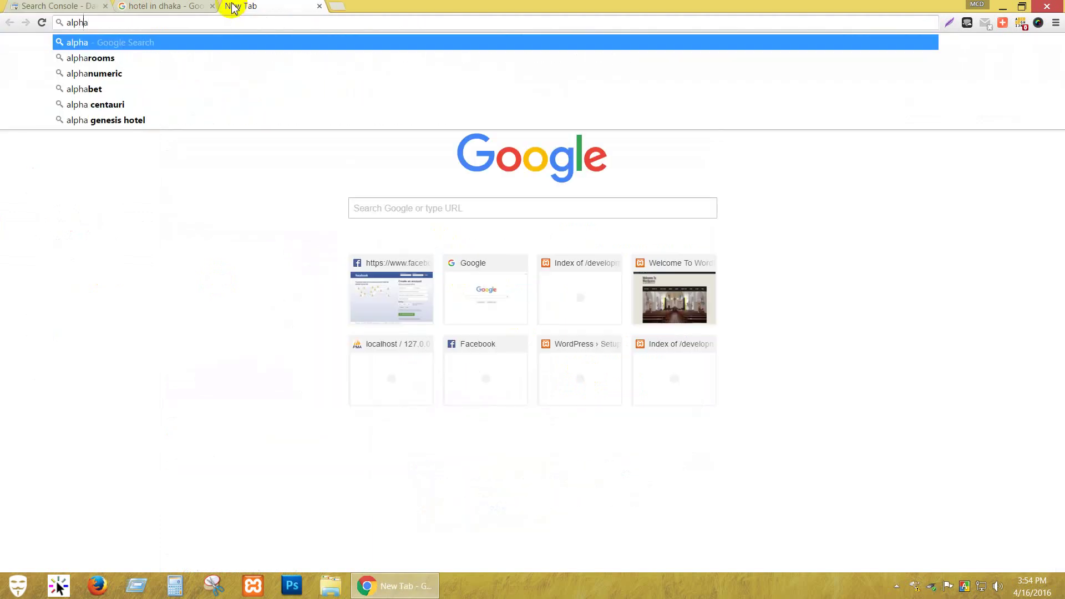
key(Home)
text(w.alpha)
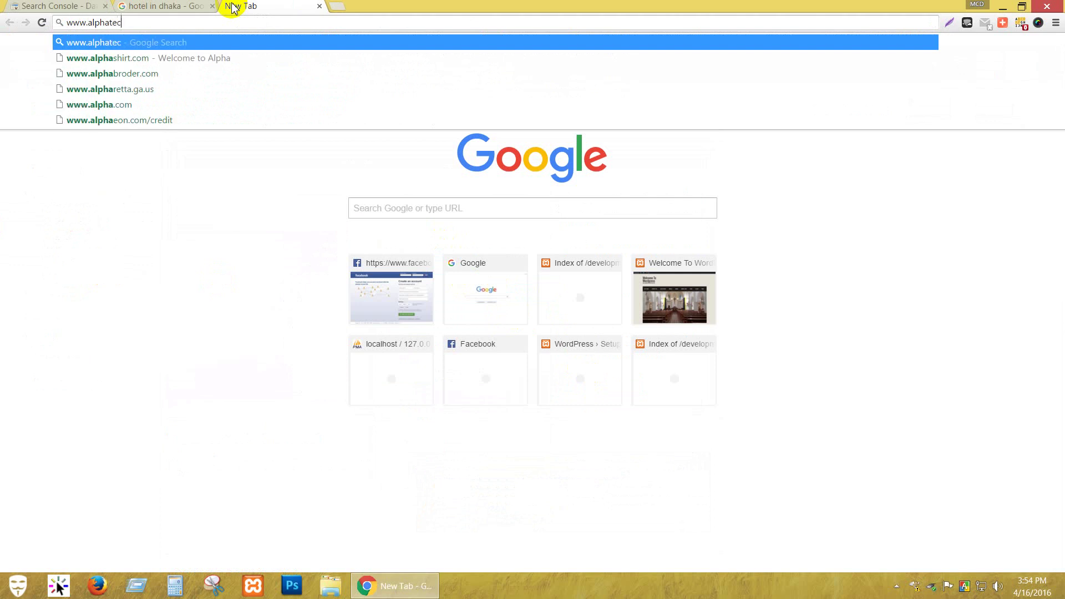
text(techwor)
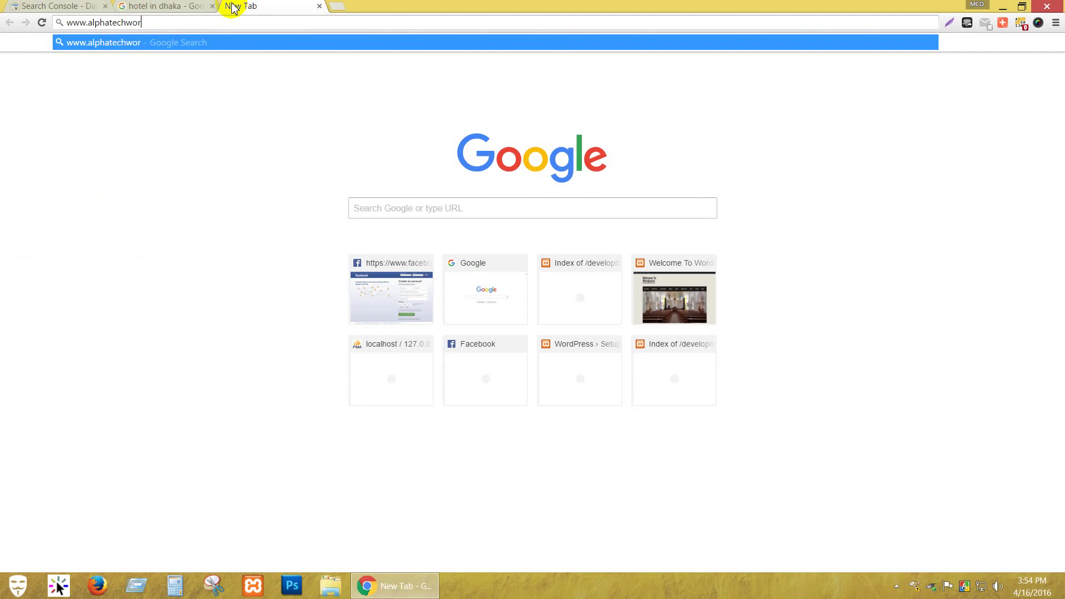
text(ld.co)
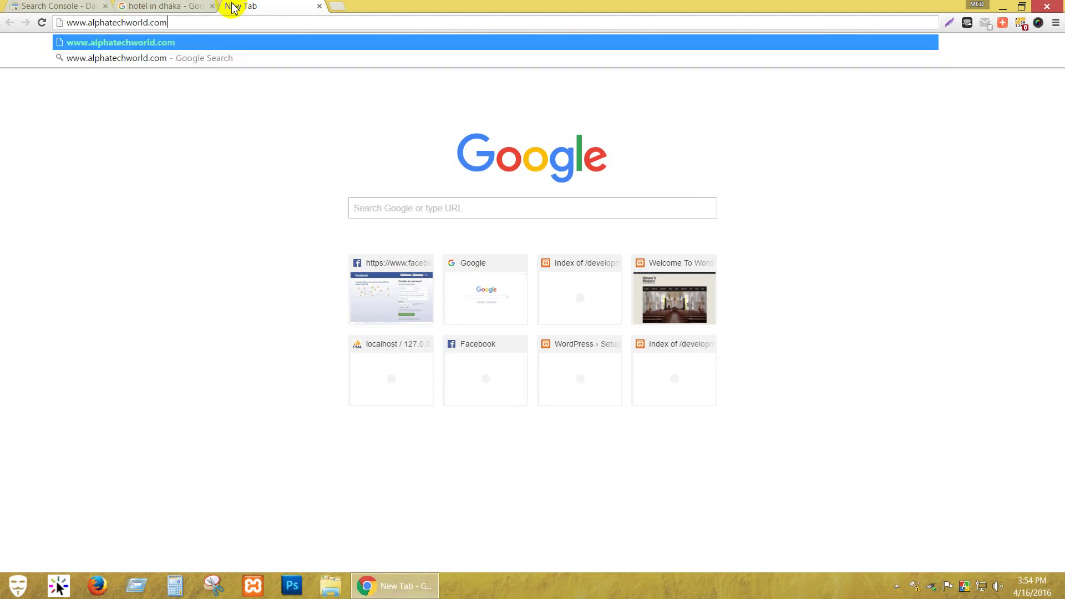
text(m)
key(Return)
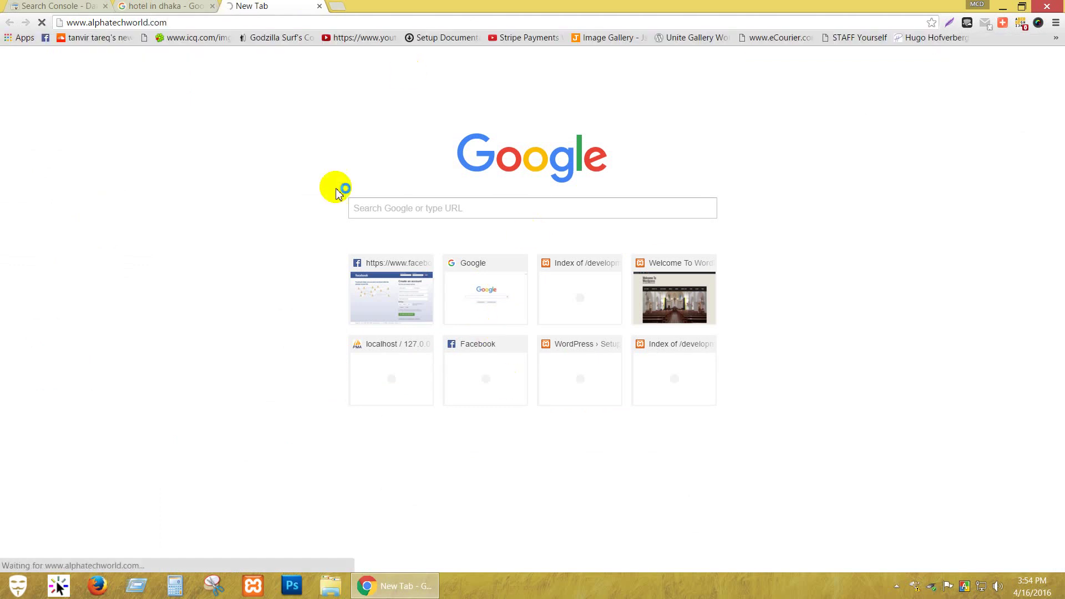
click(204, 21)
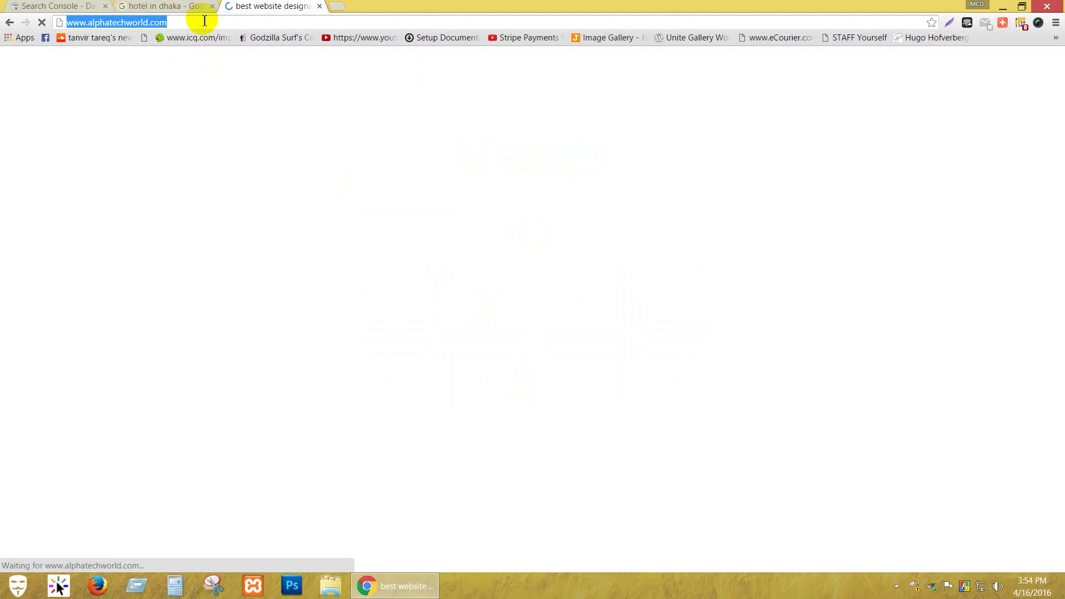
click(169, 7)
click(64, 7)
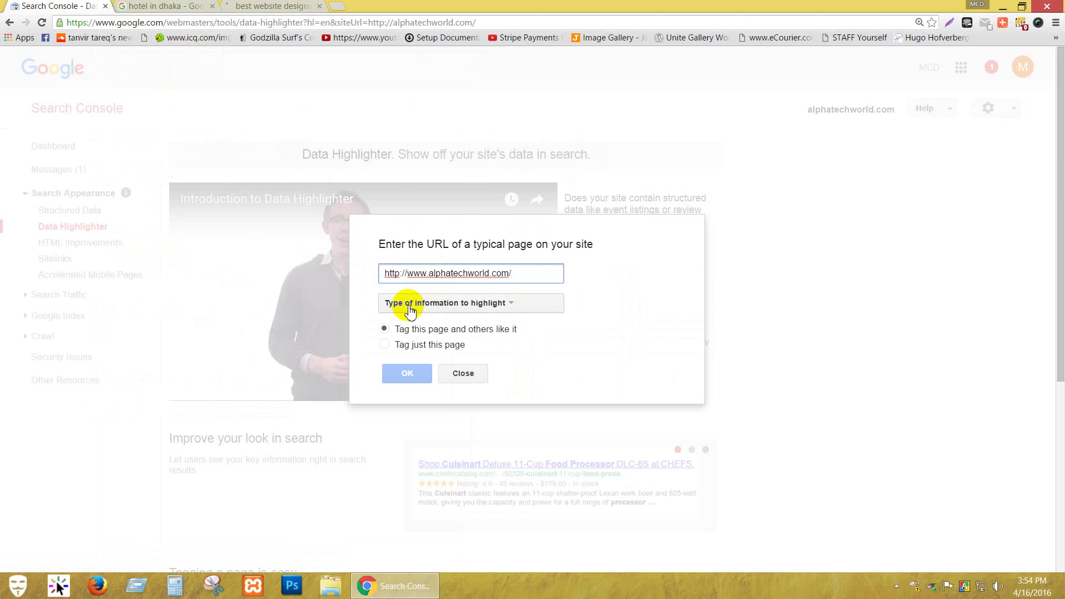
In Data Highlighter, choose Products, select 'Tag just this page', and submit the URL.
click(512, 305)
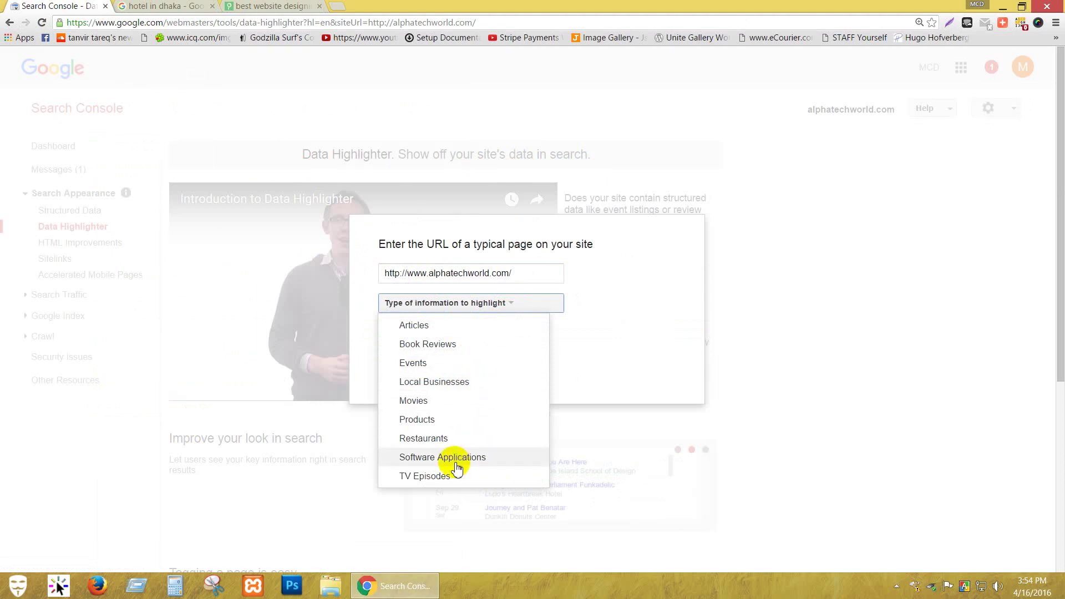
click(456, 422)
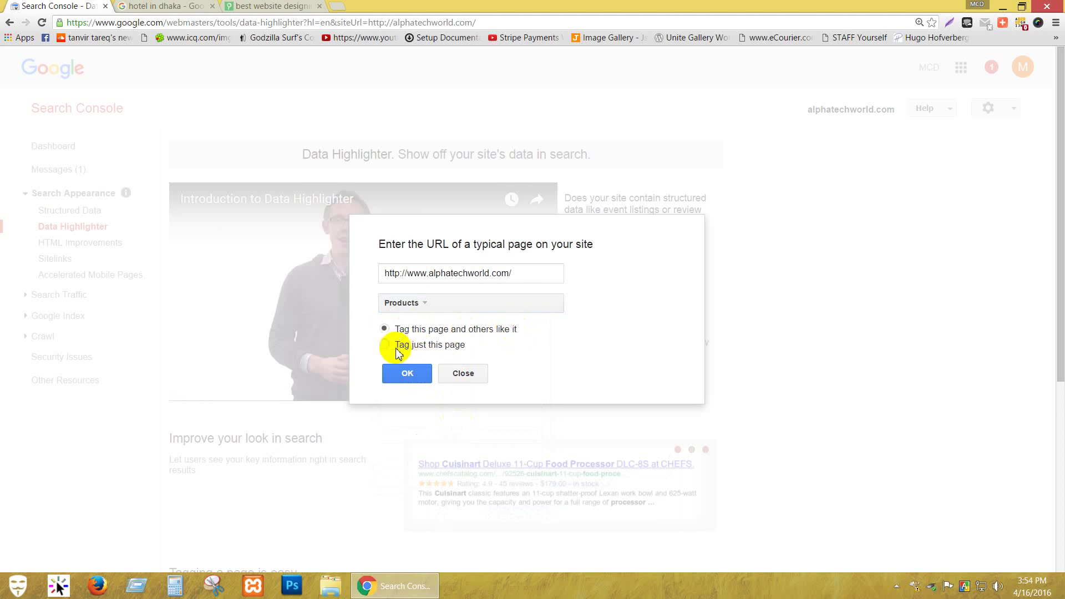
click(384, 345)
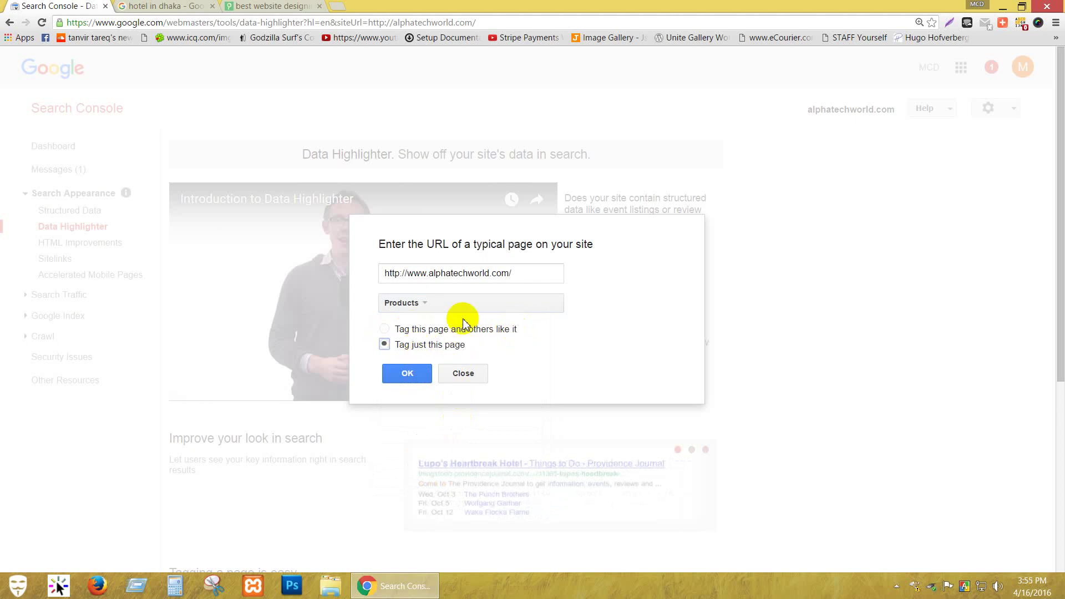
click(408, 375)
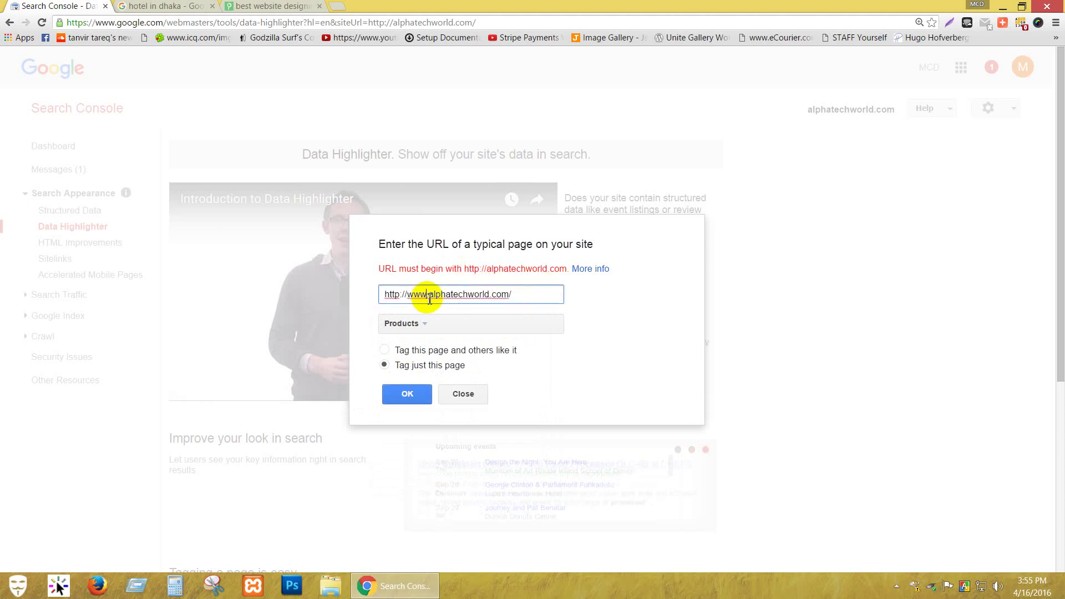
key(BackSpace)
key(BackSpace)
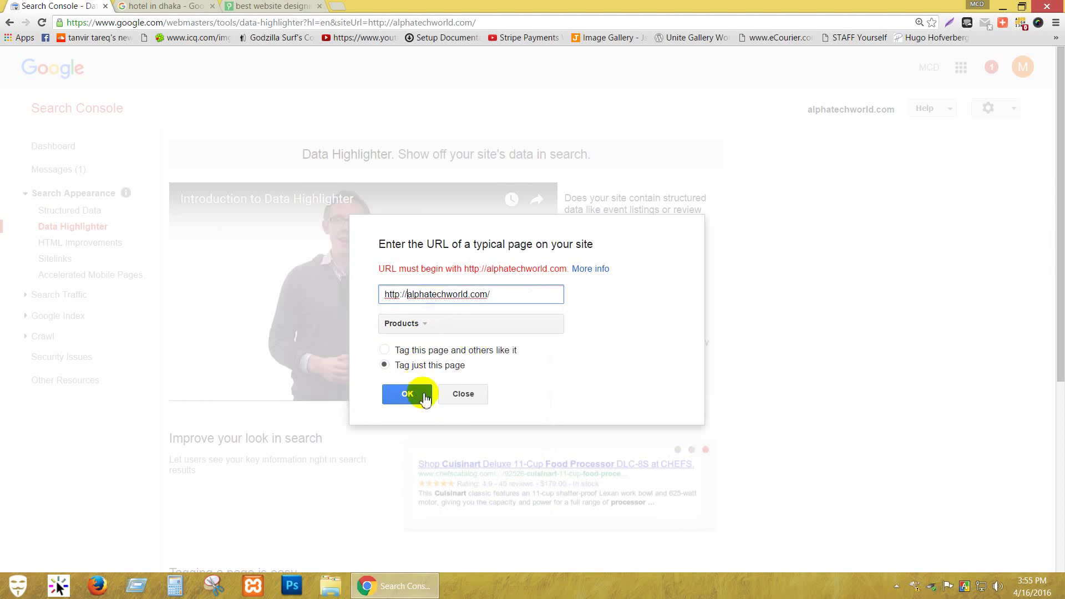
click(403, 395)
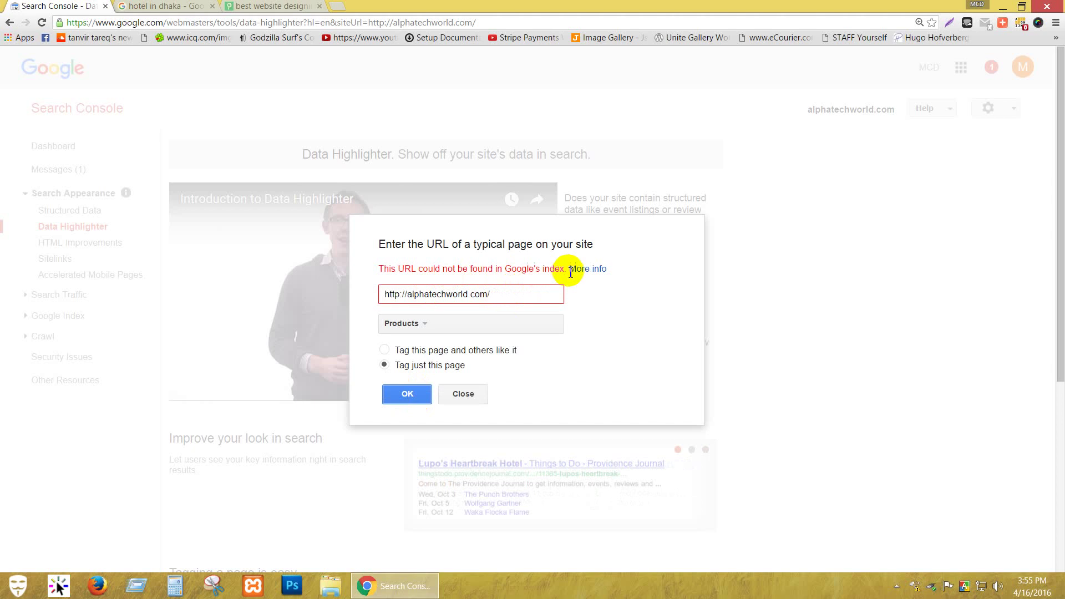
click(427, 326)
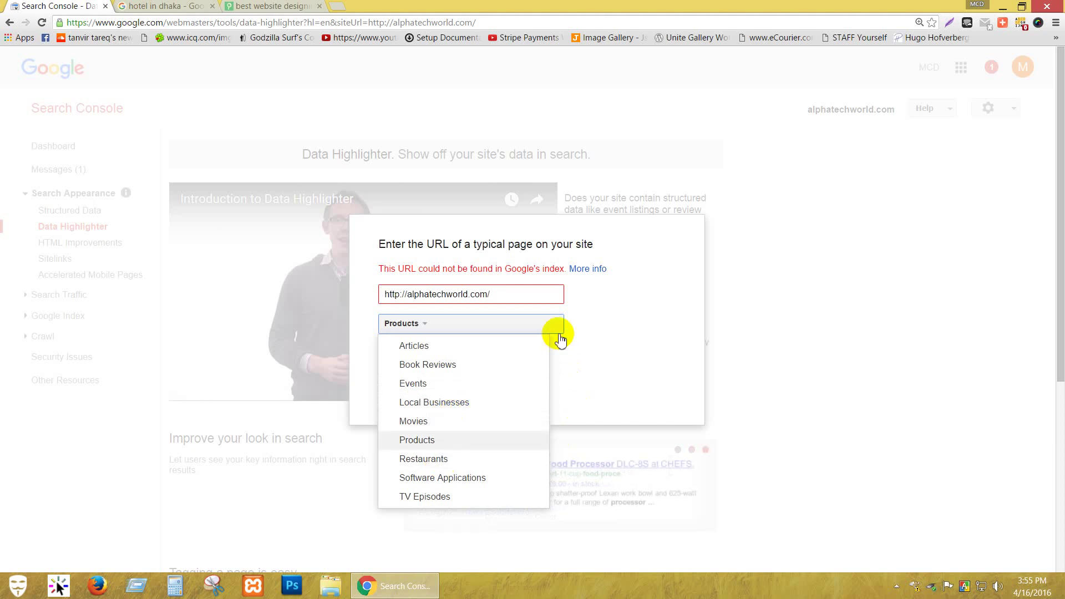
click(600, 408)
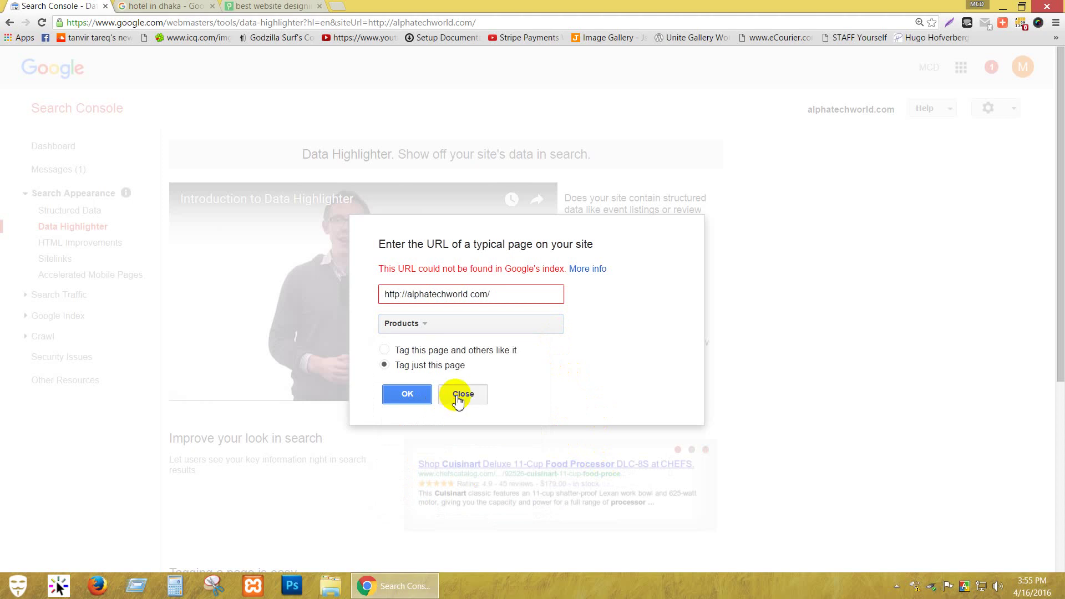
click(463, 394)
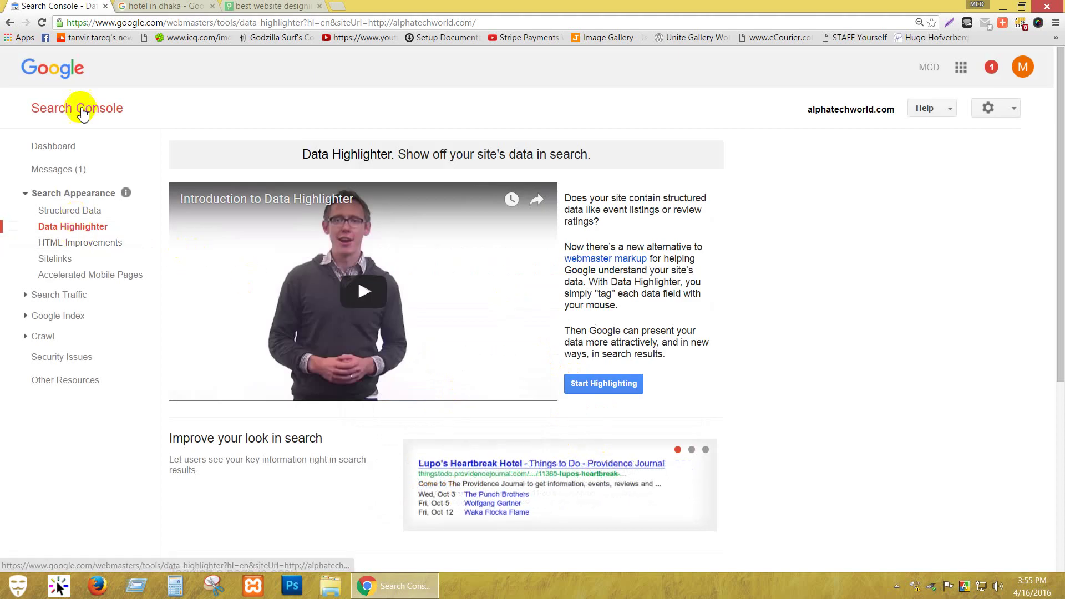
Switch to the 'hotel in dhaka' Google results tab.
click(161, 7)
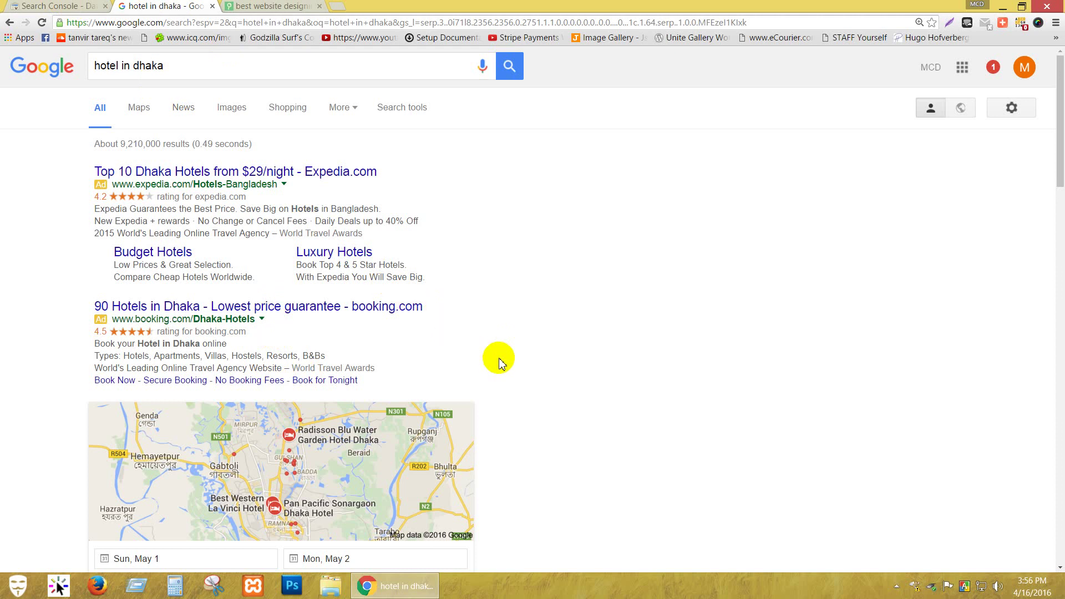
Scroll through the Dhaka hotel listings, then return to the Search Console Data Highlighter tab.
scroll(499, 361, down, 2)
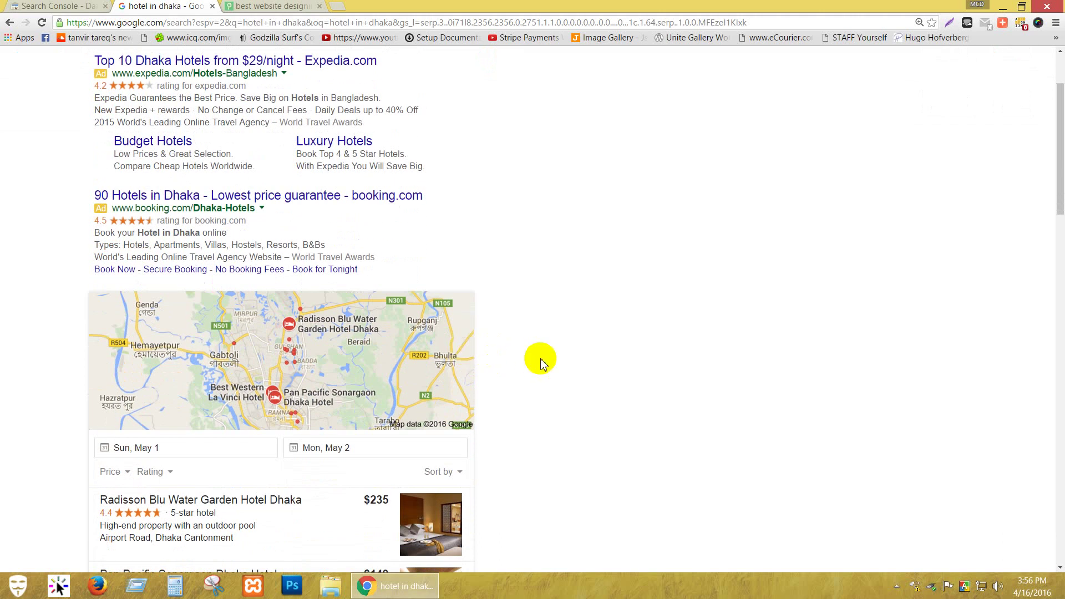
scroll(541, 361, down, 4)
scroll(541, 361, down, 8)
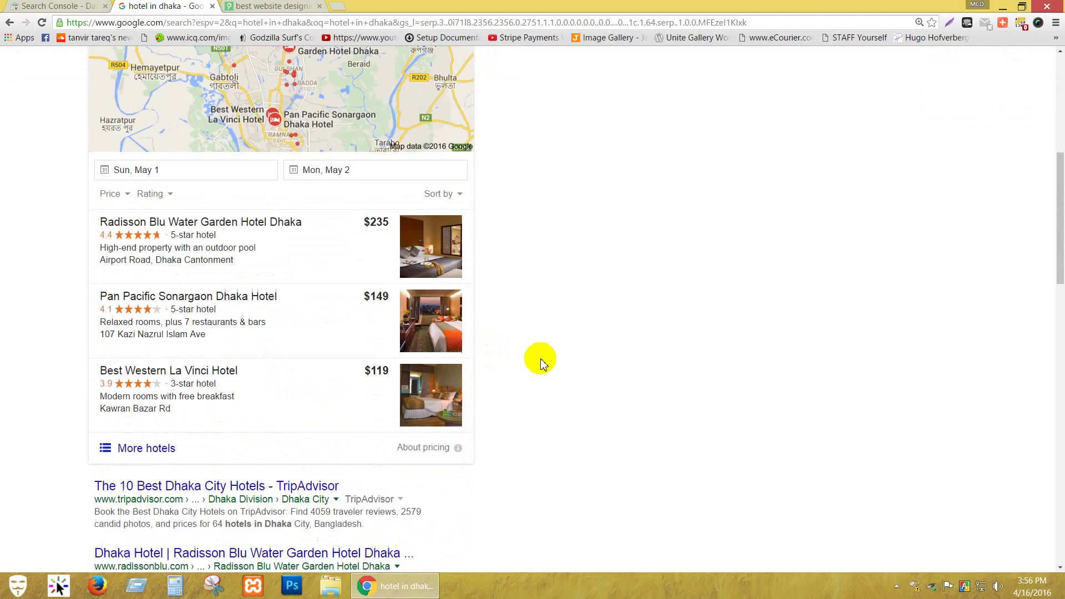
click(84, 8)
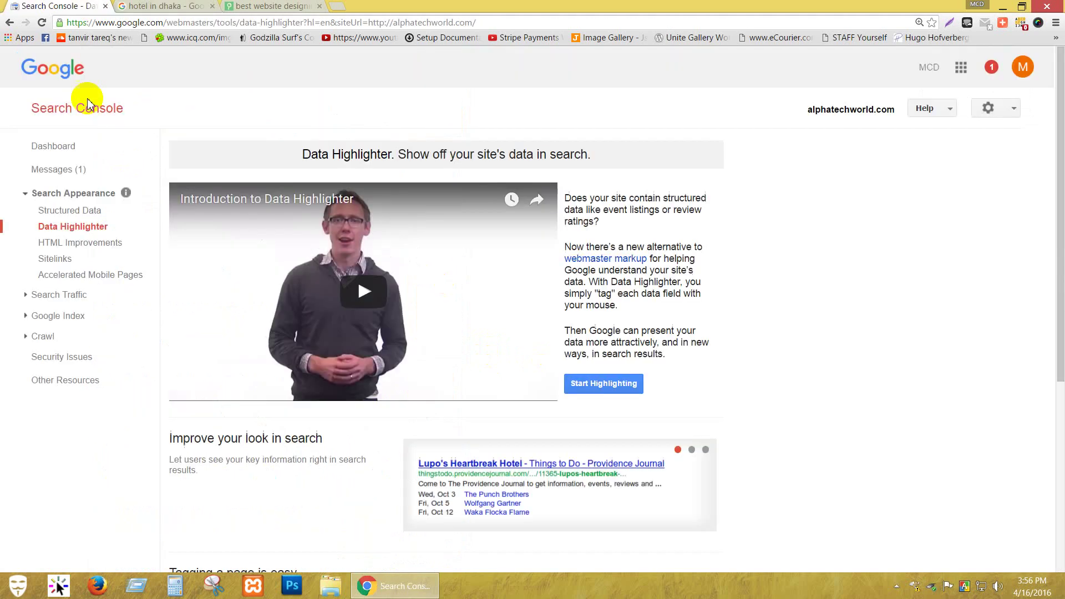
Check HTML Improvements (no data), then open Sitelinks and focus its search result URL field.
click(83, 242)
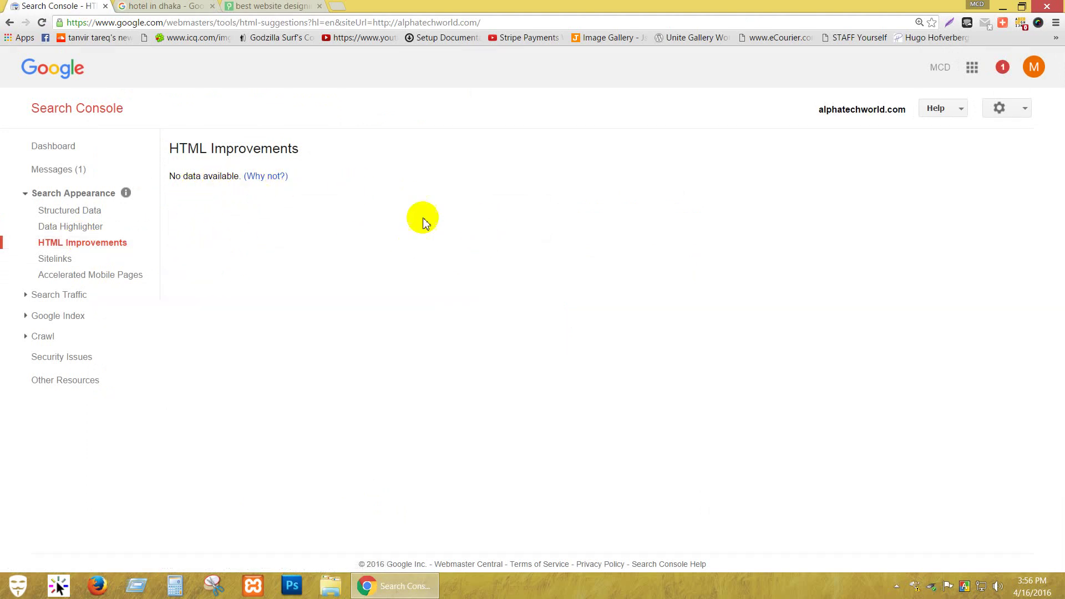
click(52, 261)
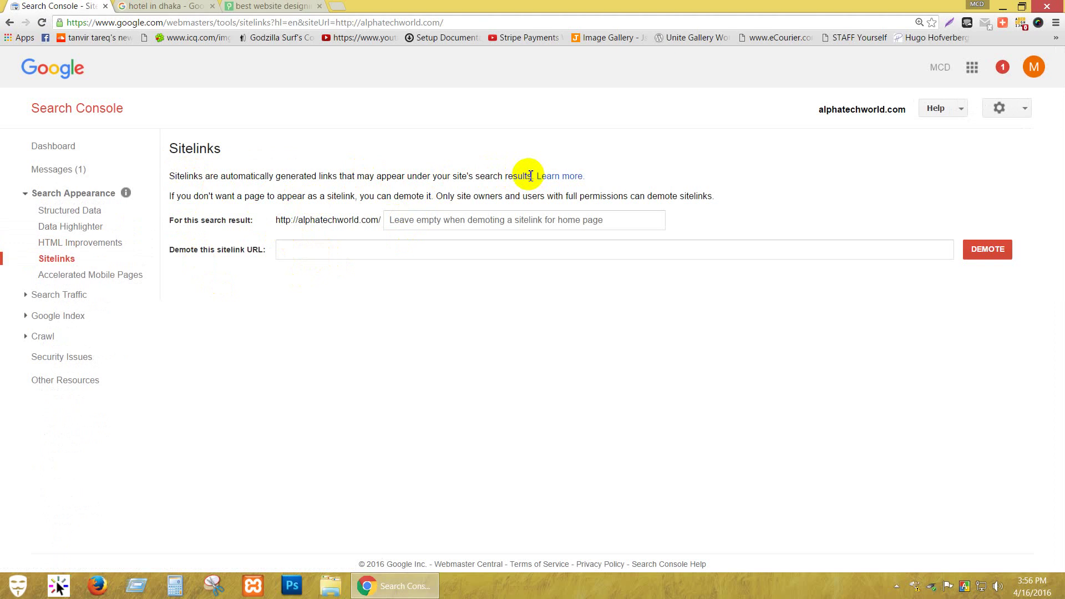
click(401, 224)
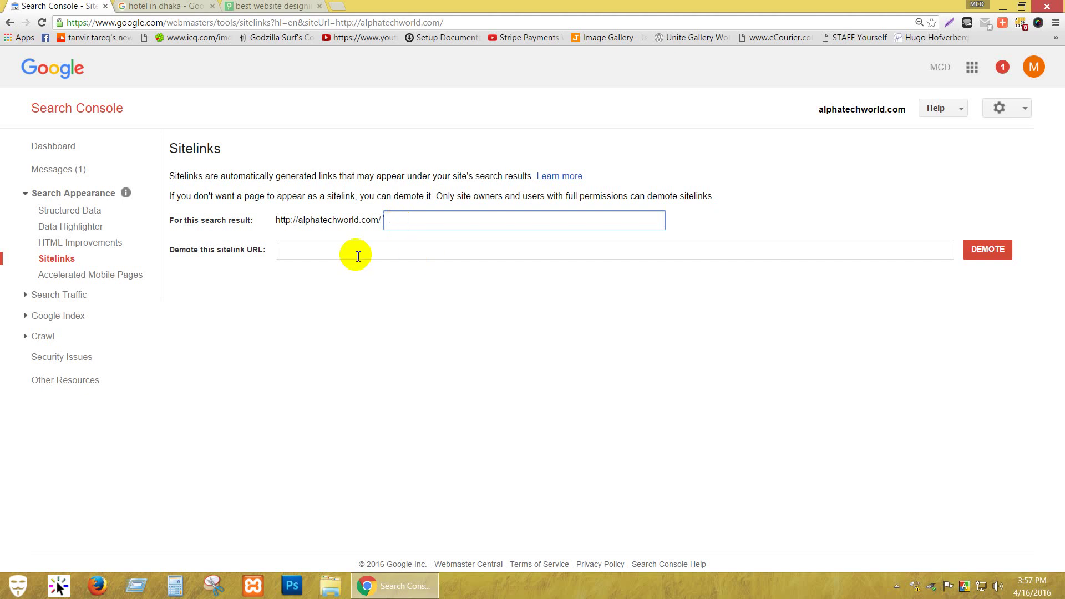
click(204, 251)
drag(204, 252, 237, 252)
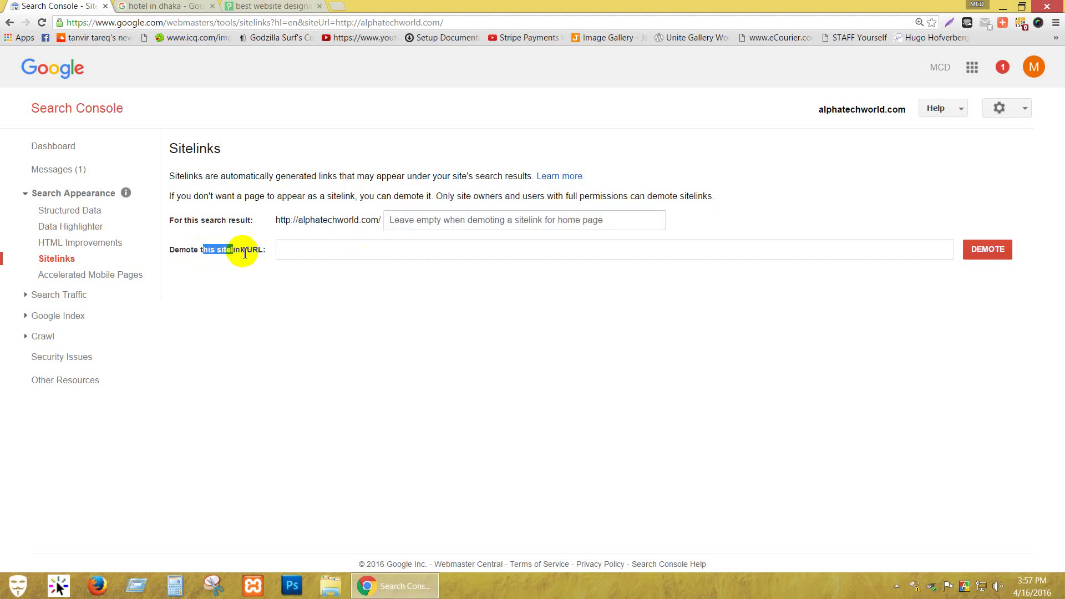
click(231, 248)
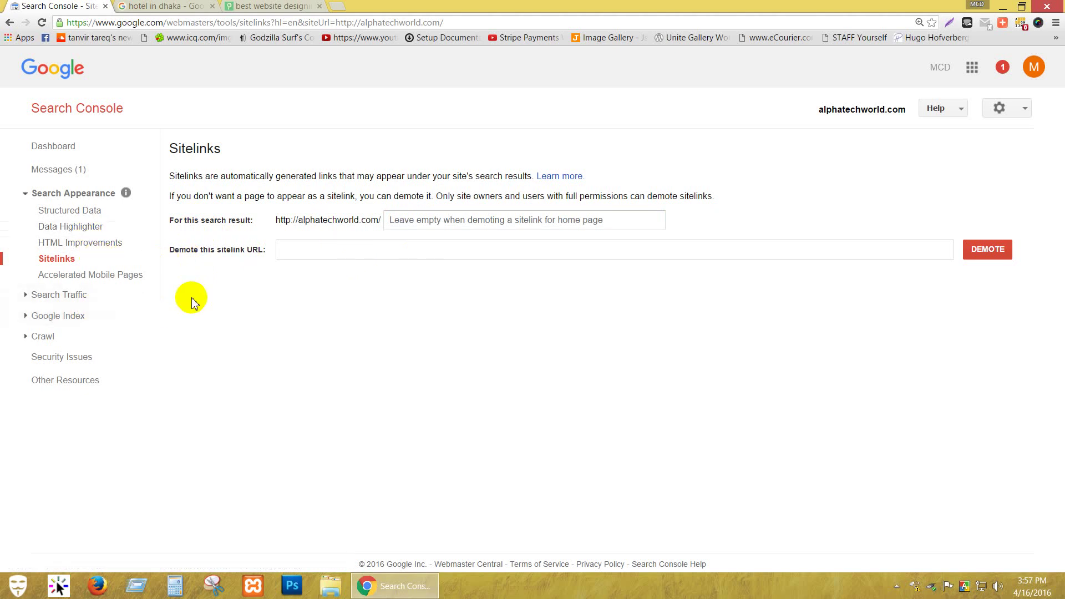
View the empty Accelerated Mobile Pages report and its AMP getting-started guide, then expand Search Traffic.
click(120, 282)
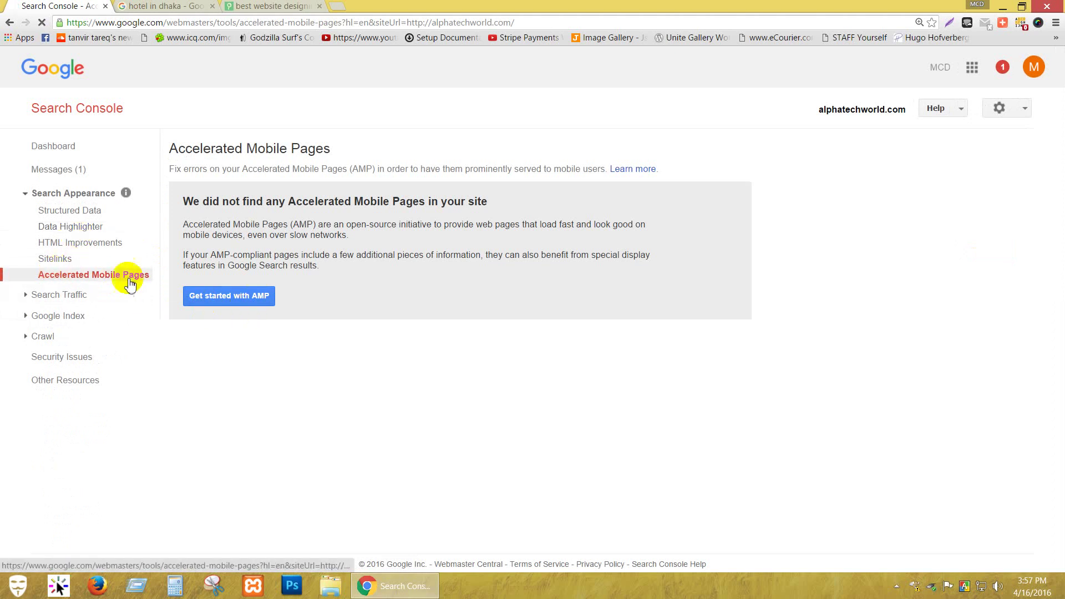
click(223, 298)
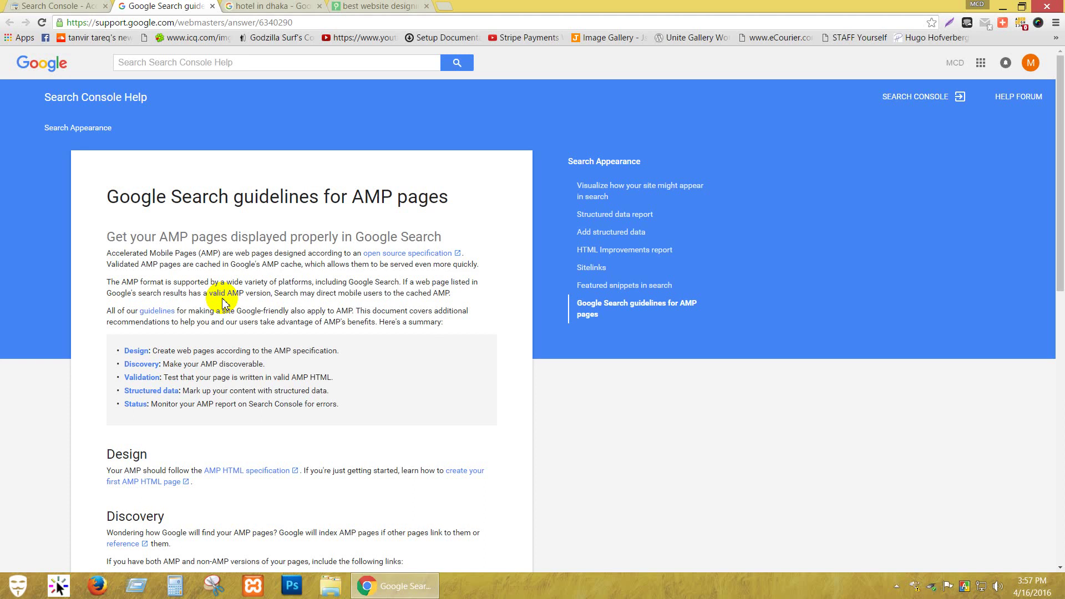
click(212, 6)
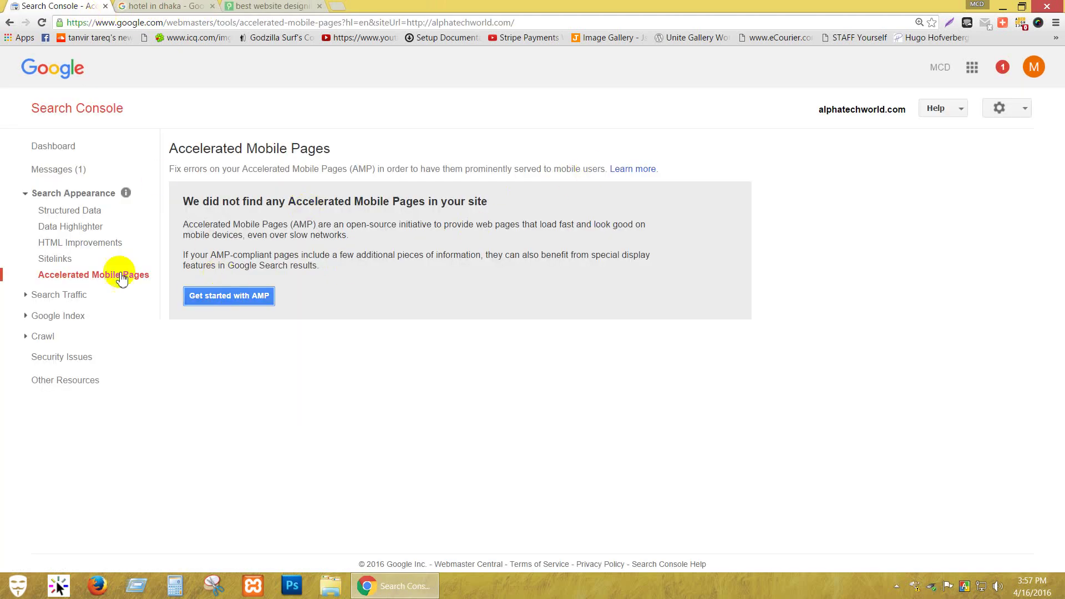
click(74, 298)
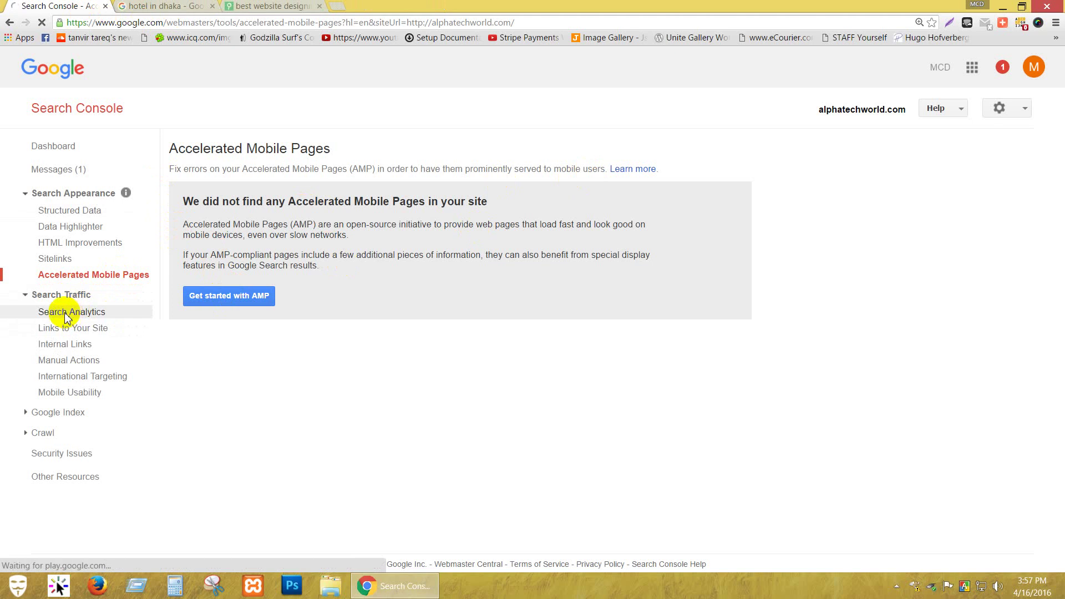
Open Search Analytics (no data for the filters), then bring up the alphatechworld.com site tab.
click(64, 312)
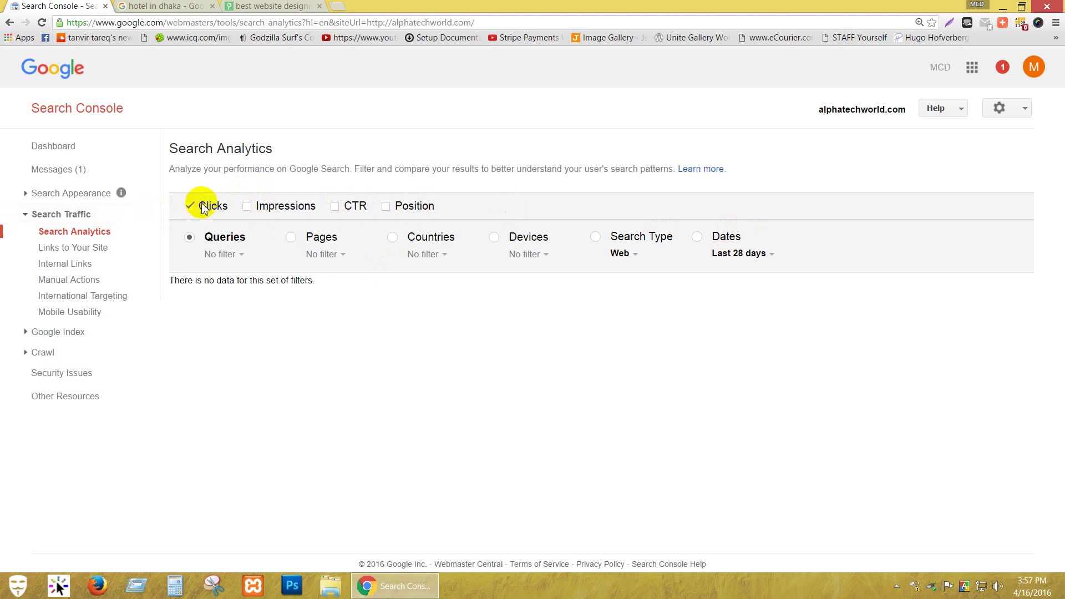
click(272, 8)
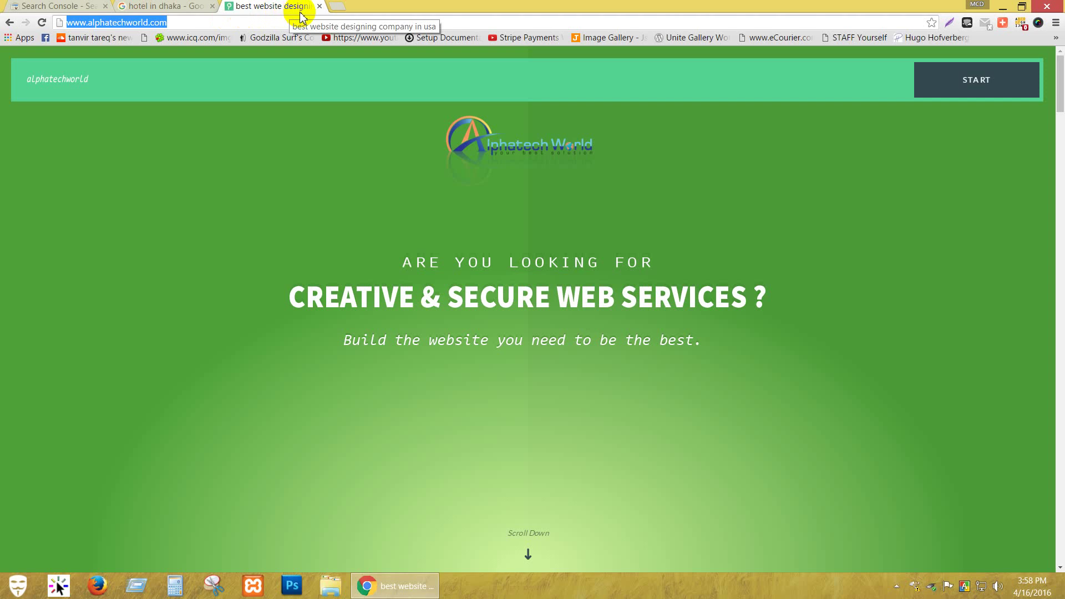
In a new tab, search Google for 'best website designing company in usa'.
click(339, 8)
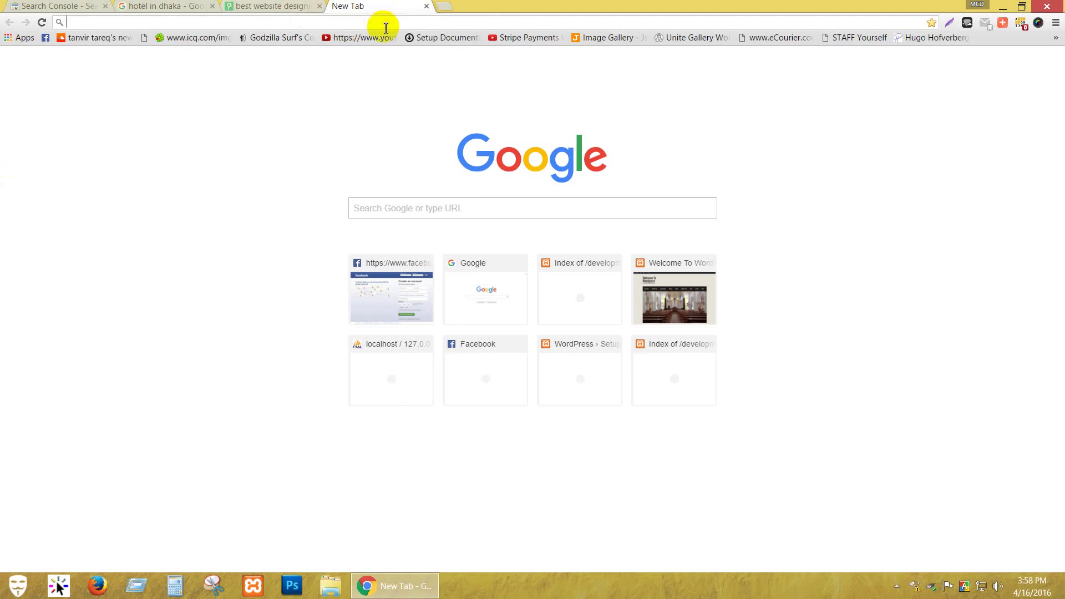
text(best we)
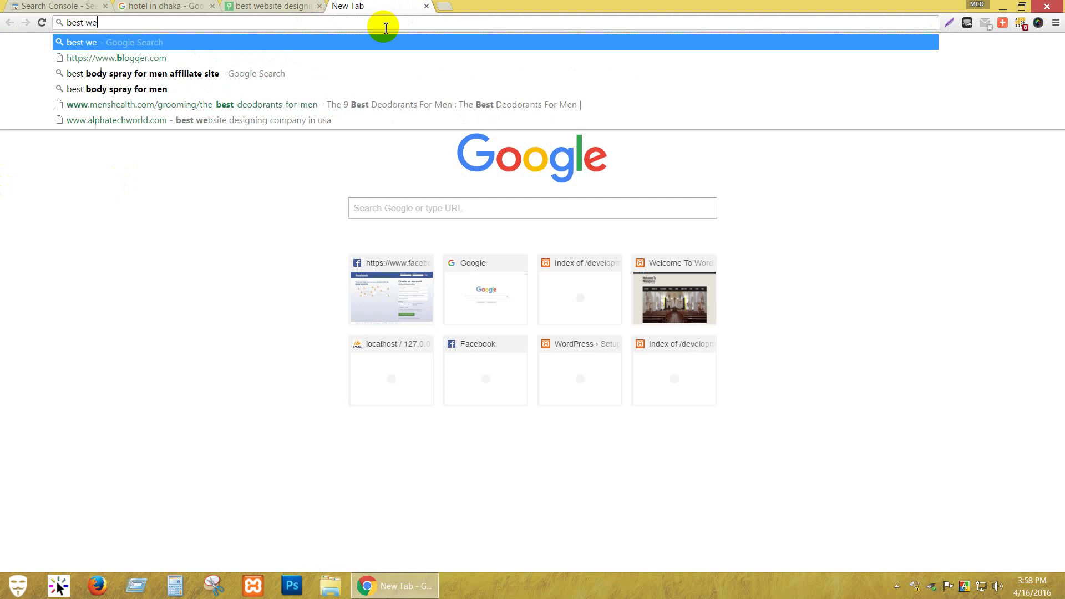
text(bsite )
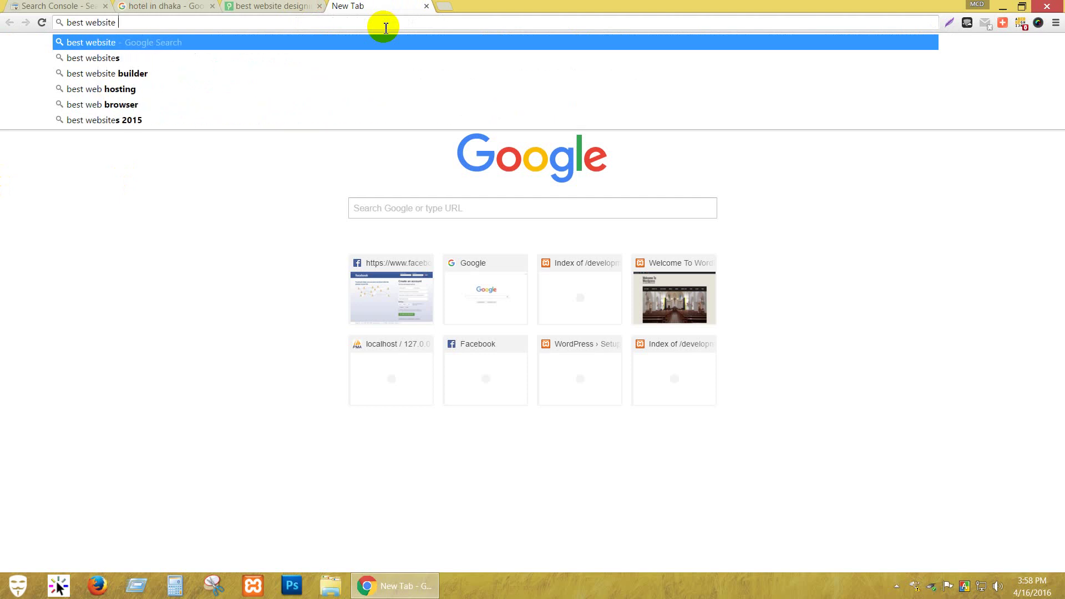
text(designing )
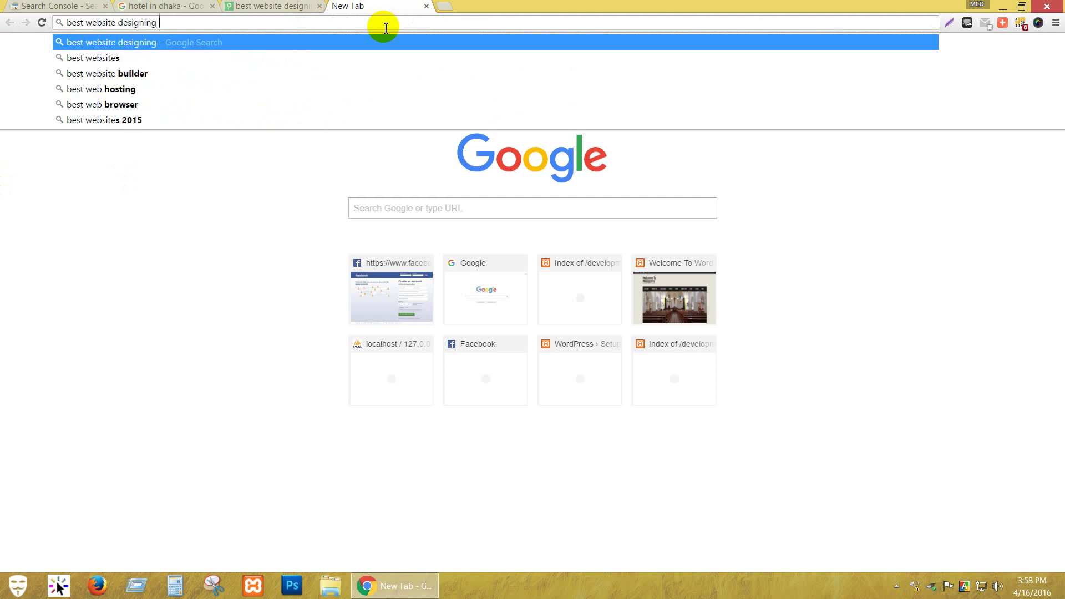
text(compan)
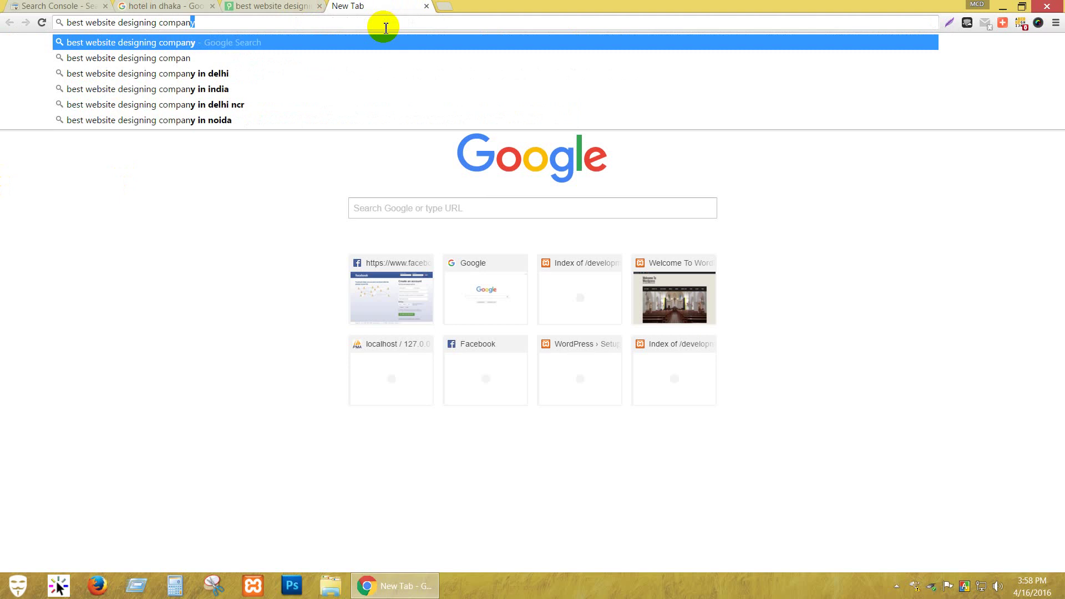
text(y in us)
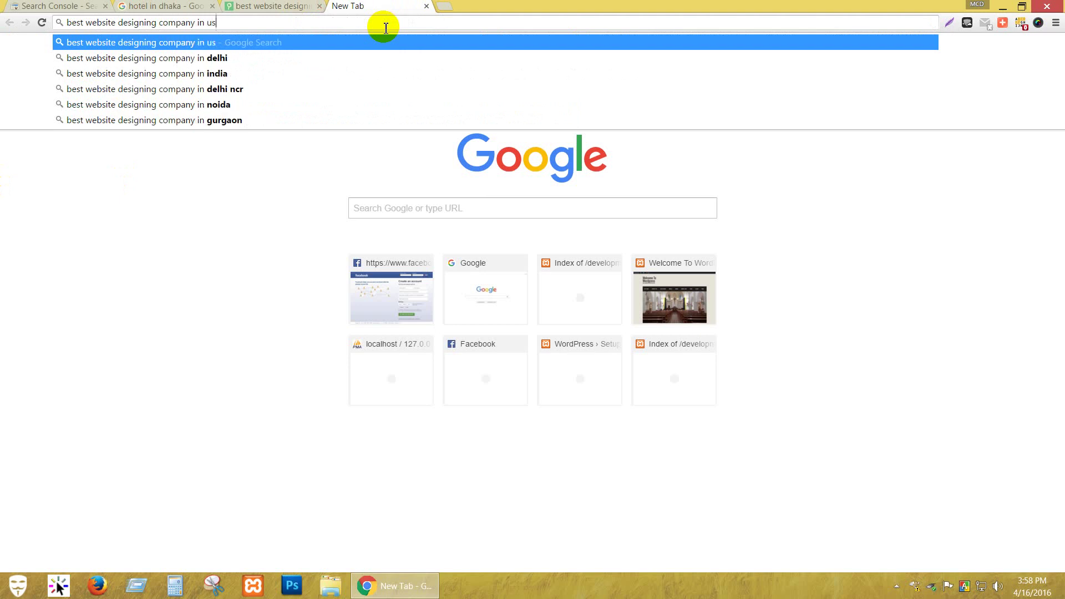
text(a)
key(Return)
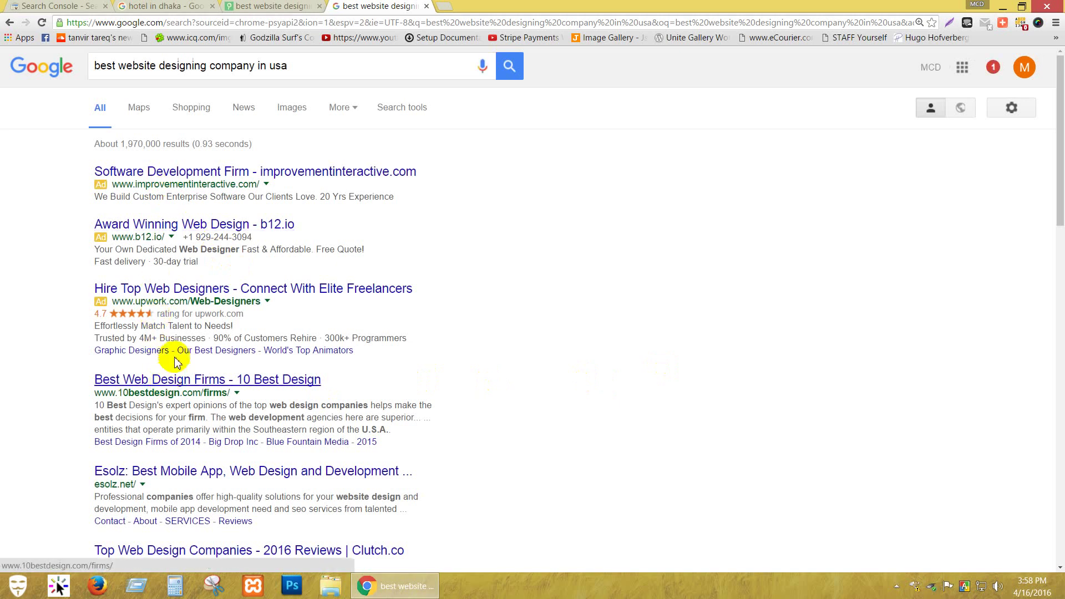
scroll(192, 382, down, 3)
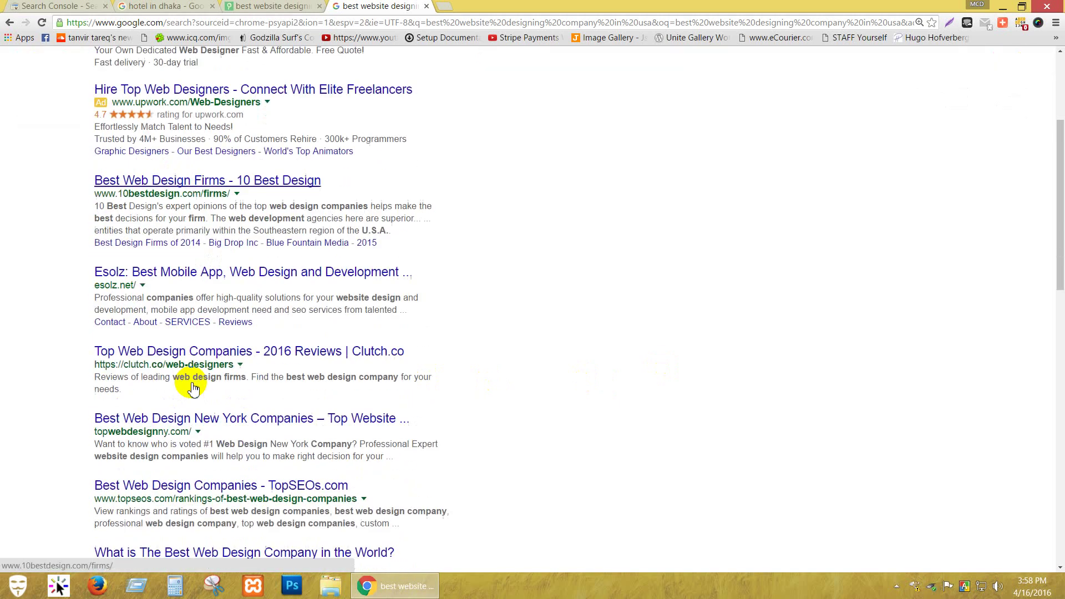
scroll(192, 389, down, 9)
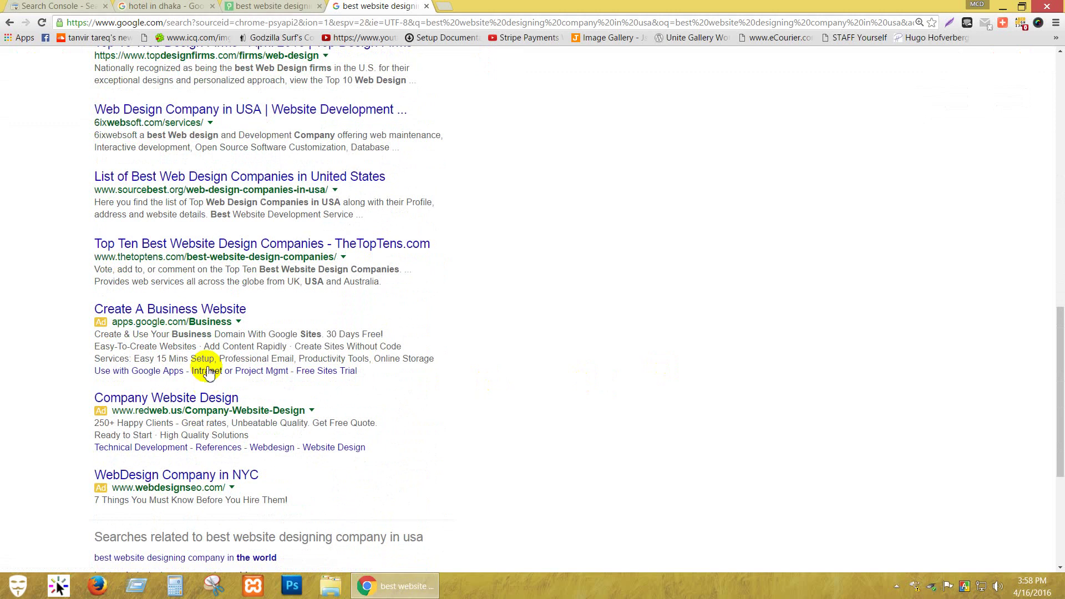
click(250, 7)
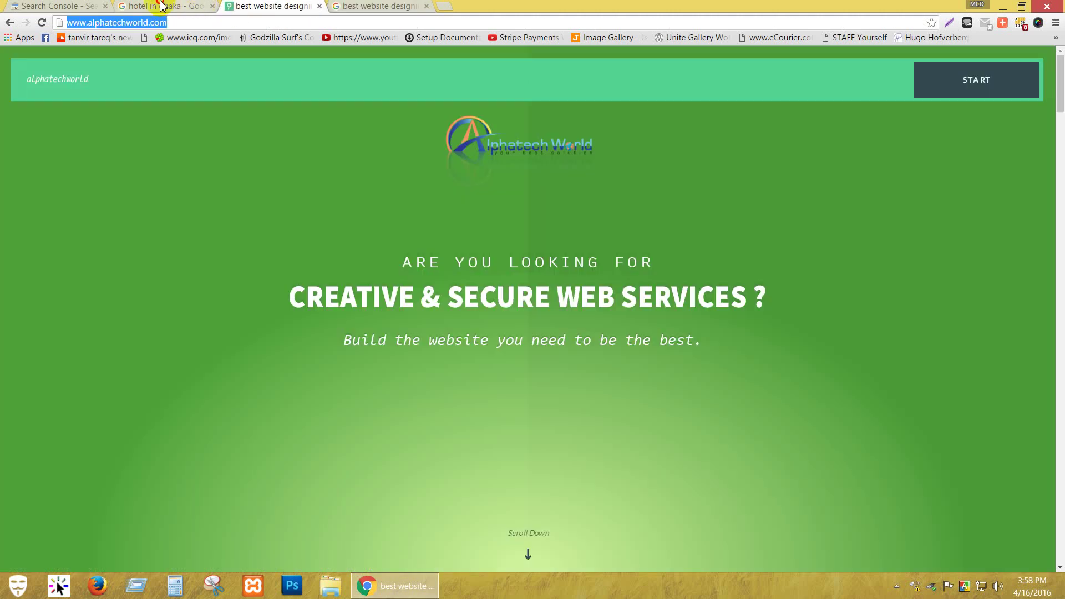
click(162, 6)
click(34, 6)
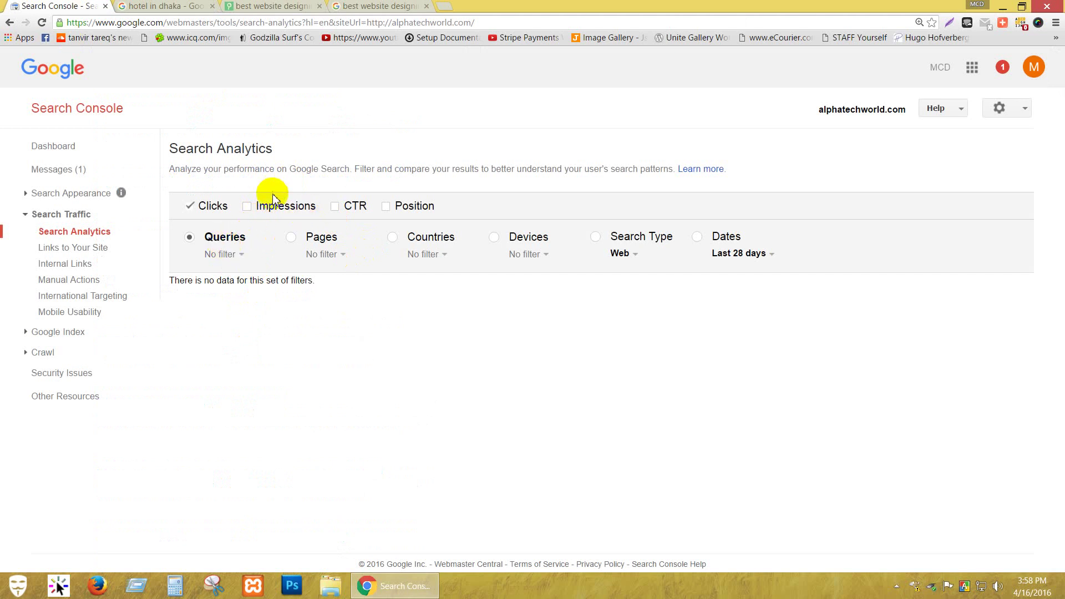
click(353, 6)
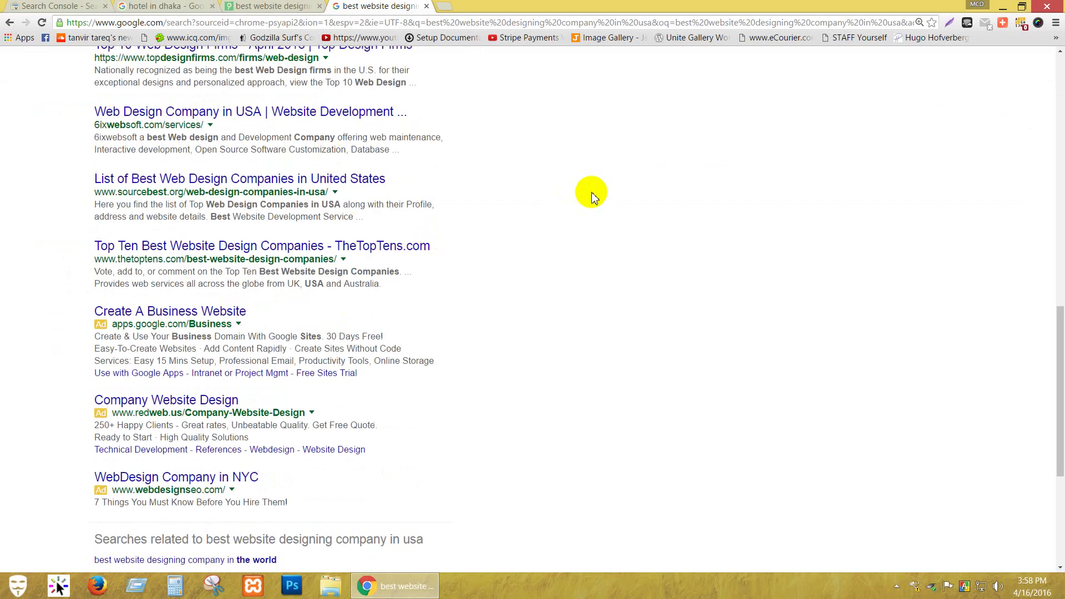
scroll(593, 197, up, 8)
scroll(592, 197, up, 6)
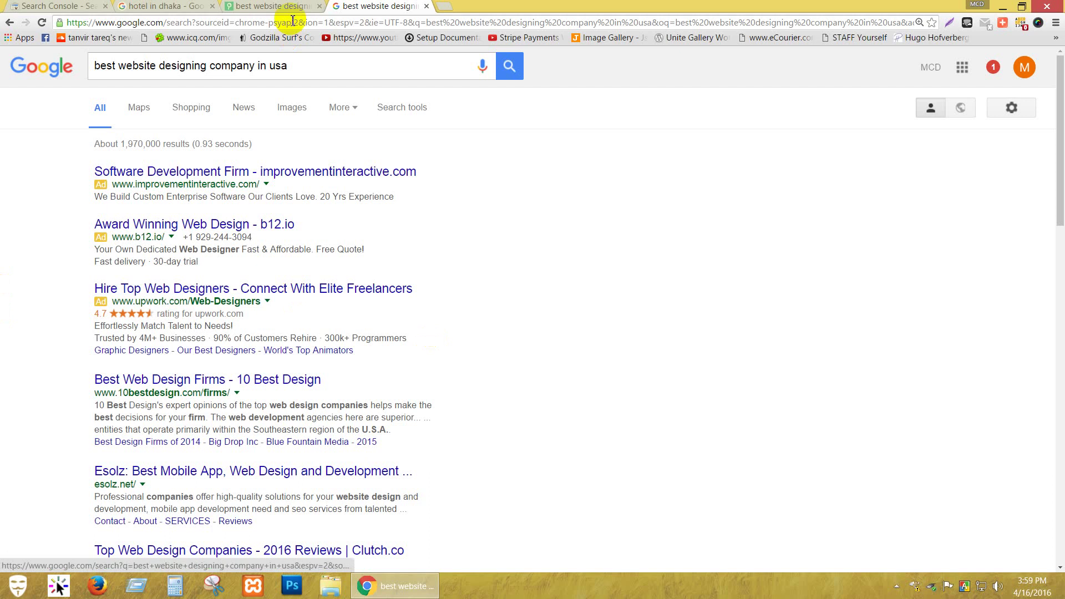
click(307, 73)
click(657, 267)
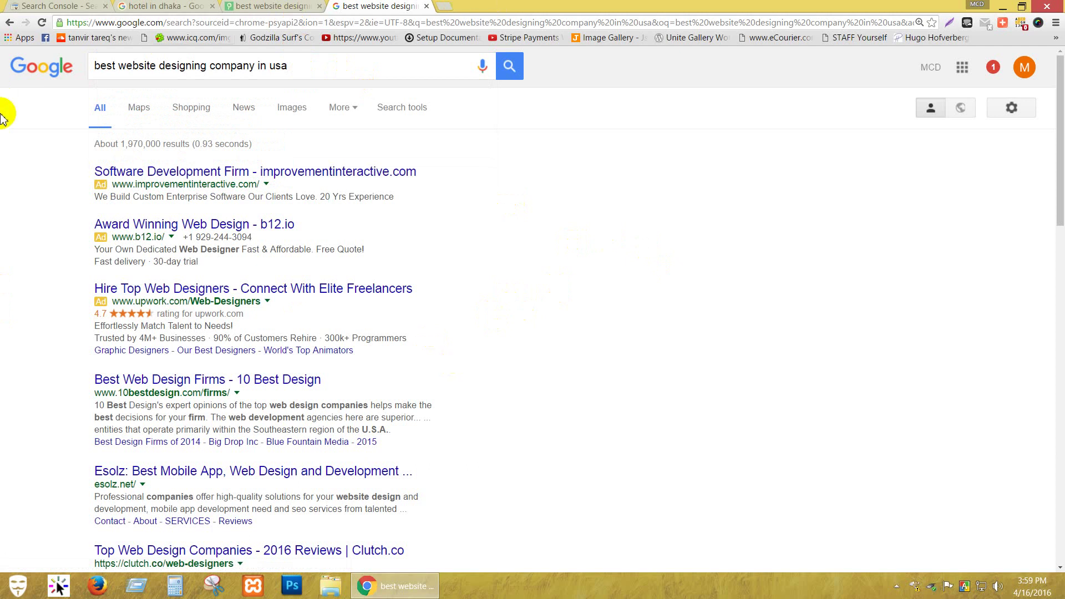
click(156, 7)
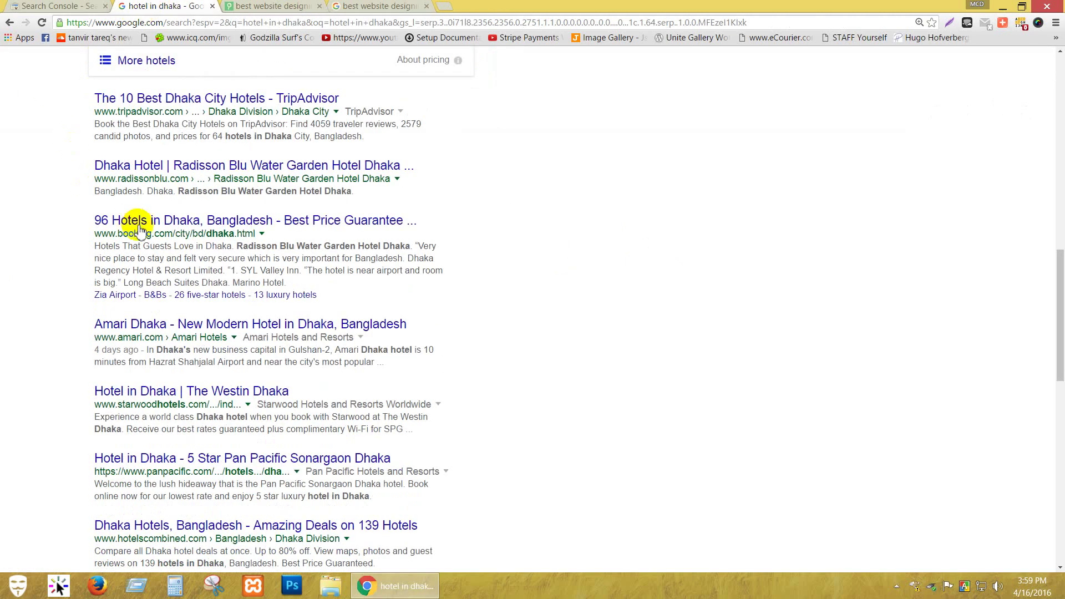
scroll(269, 339, up, 2)
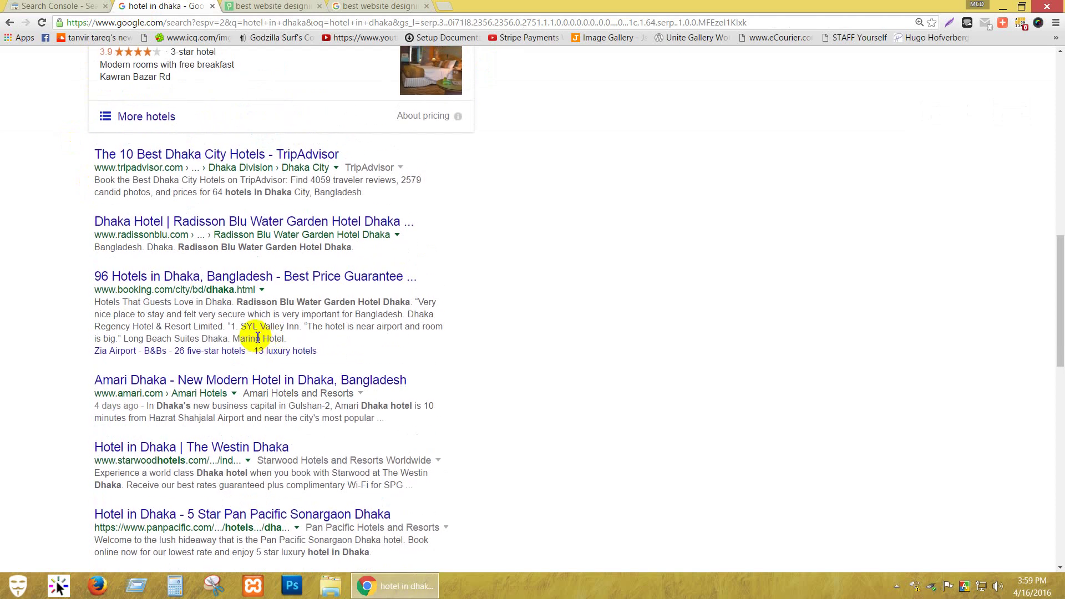
scroll(226, 300, down, 1)
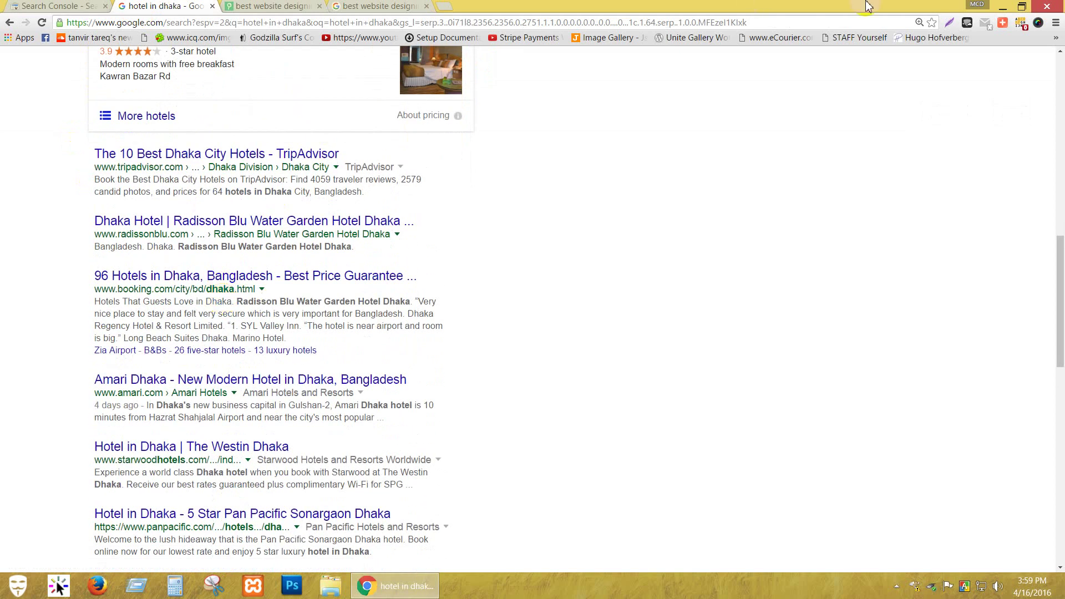
click(399, 7)
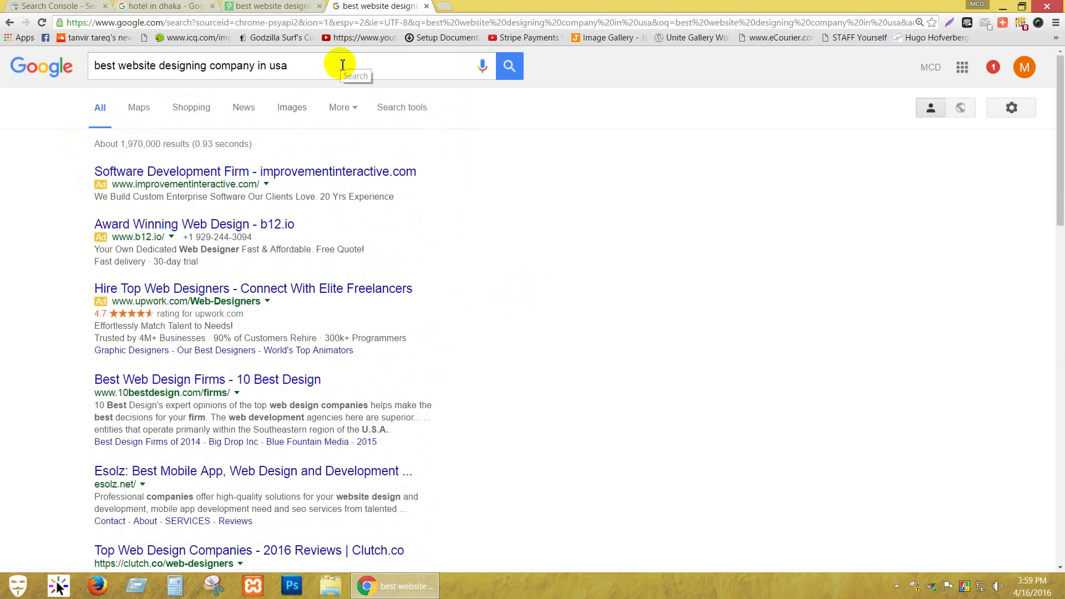
Skim the web-design search results, then go back to the Search Console Search Analytics tab.
click(343, 65)
click(574, 116)
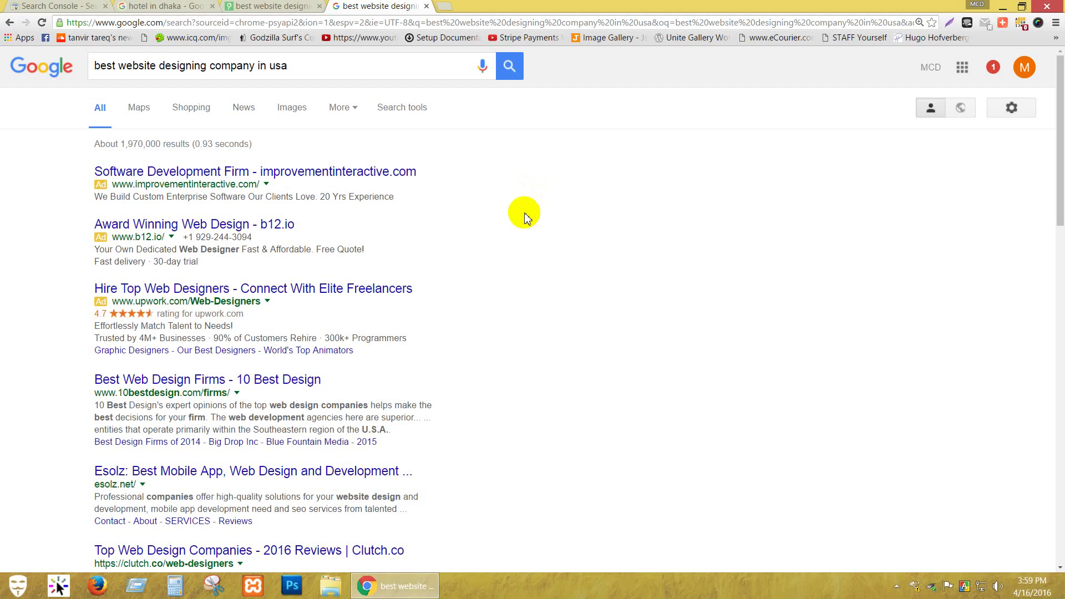
scroll(525, 213, down, 1)
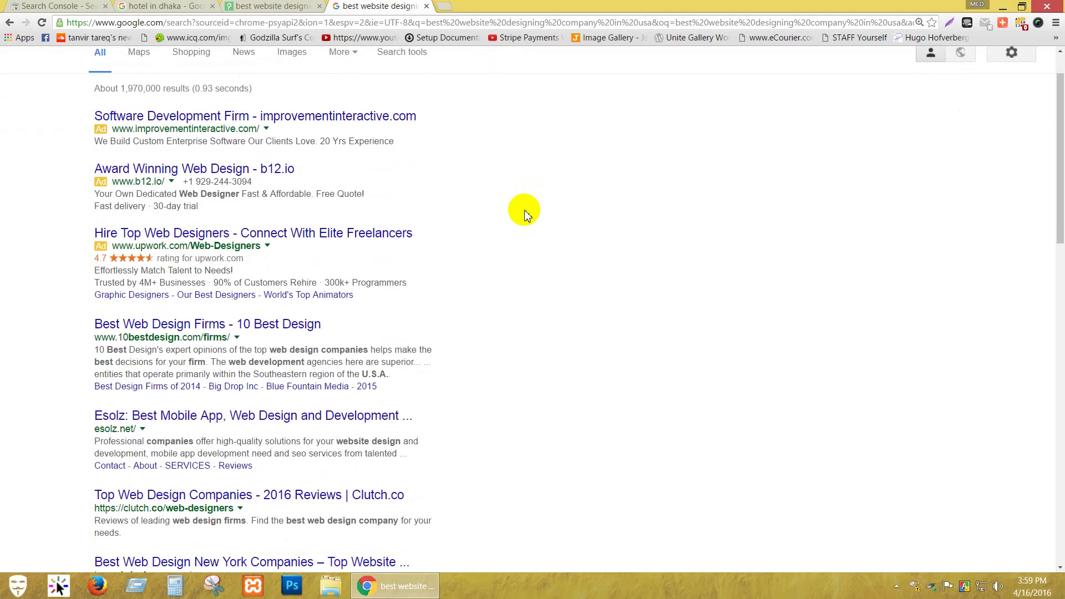
scroll(525, 214, up, 1)
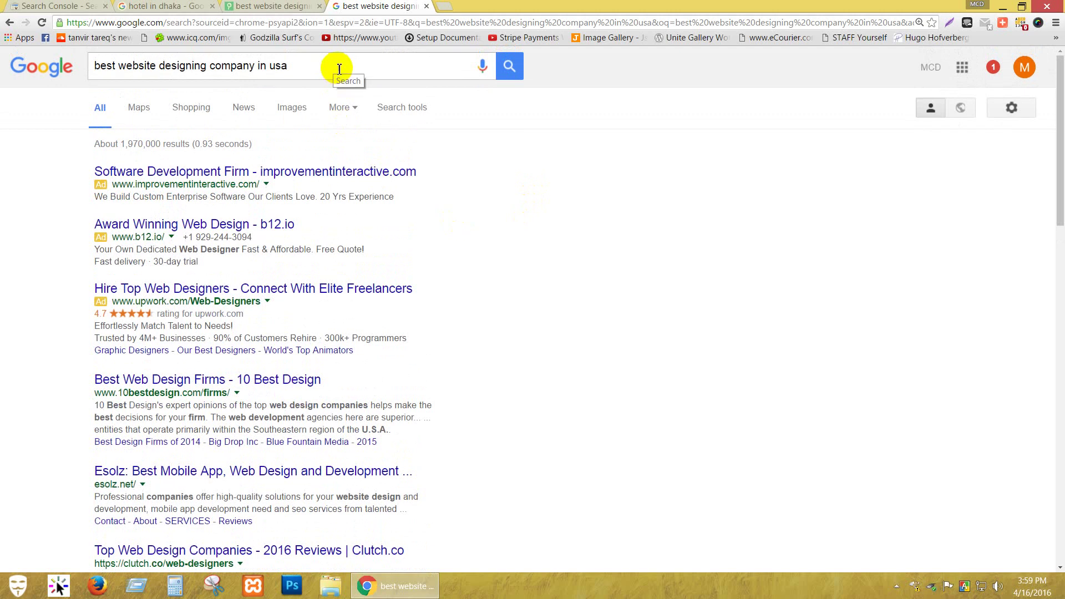
scroll(388, 209, down, 2)
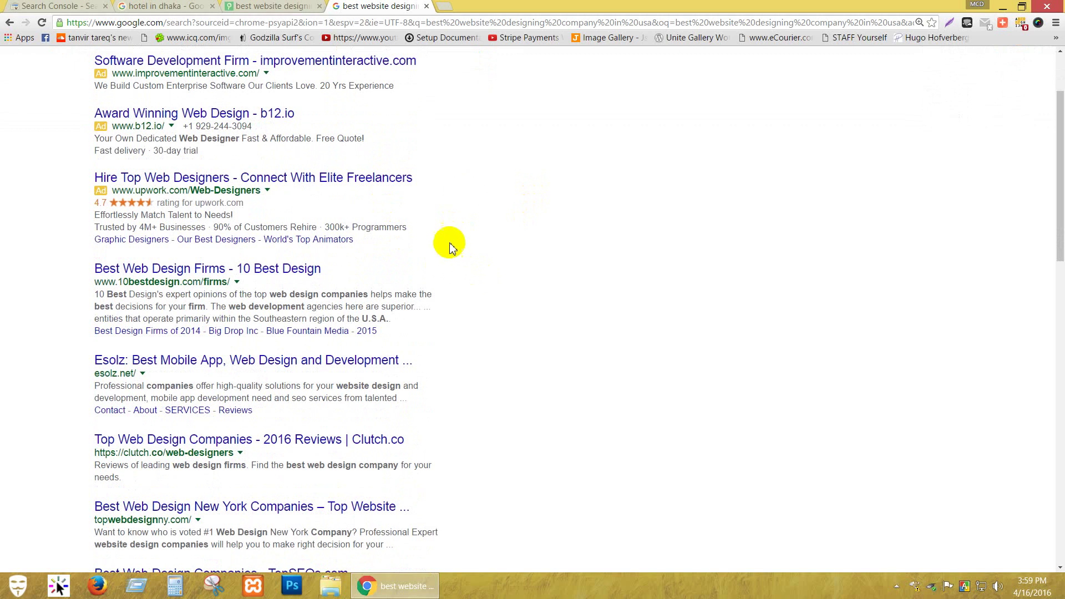
scroll(420, 238, up, 2)
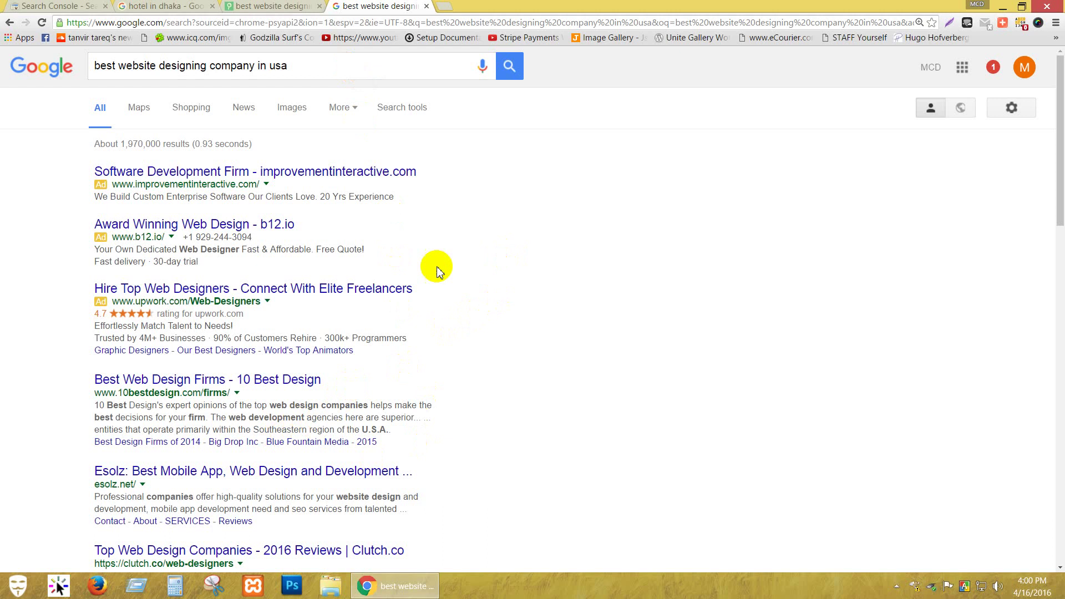
click(320, 70)
click(599, 335)
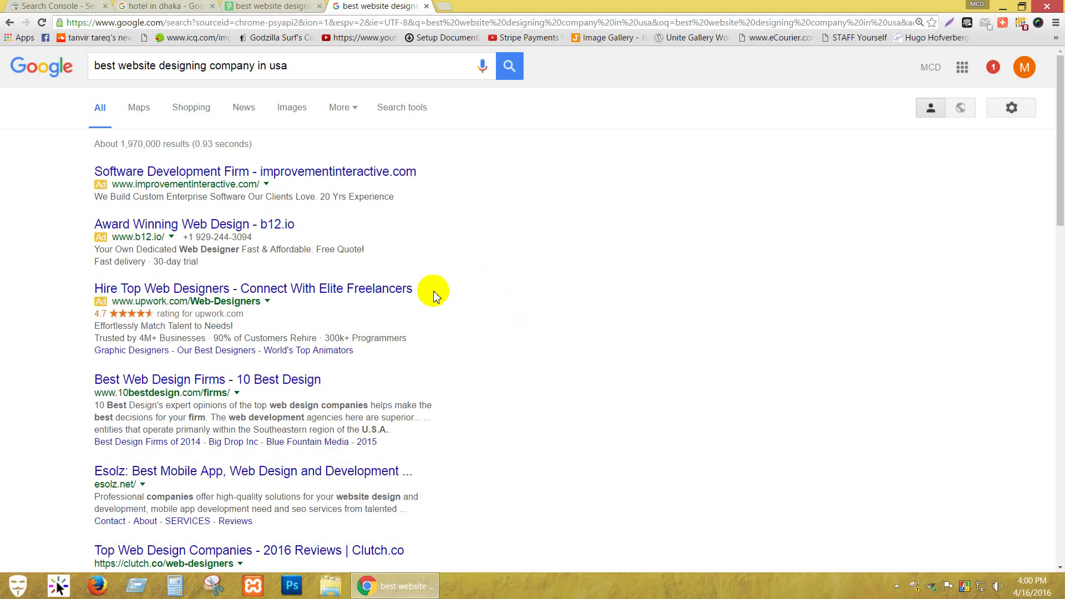
click(11, 7)
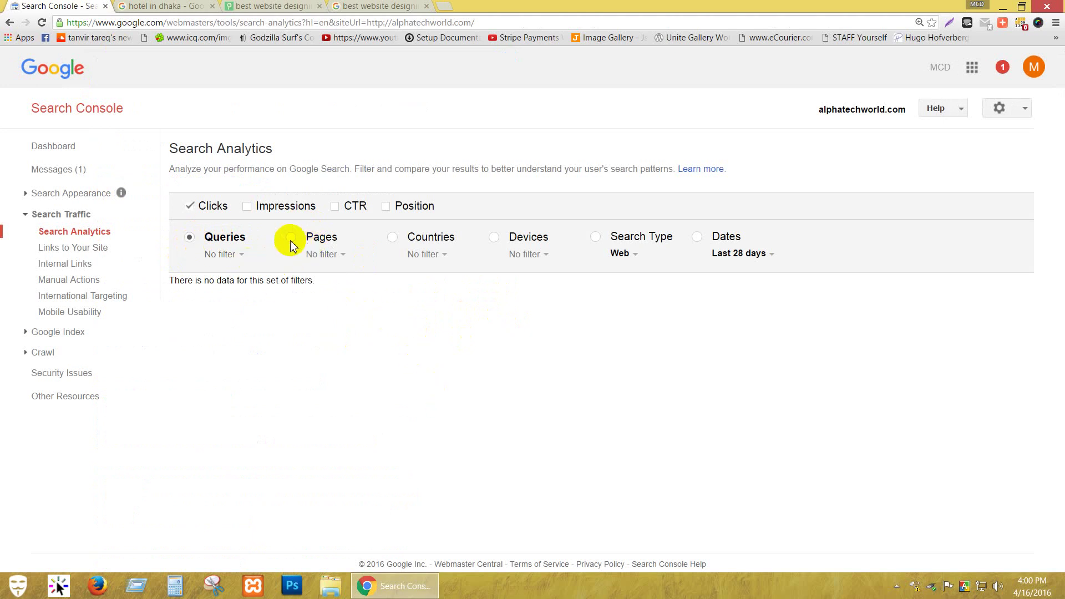
Group Search Analytics by Countries, glance at the other tabs, and return to Search Console.
click(398, 242)
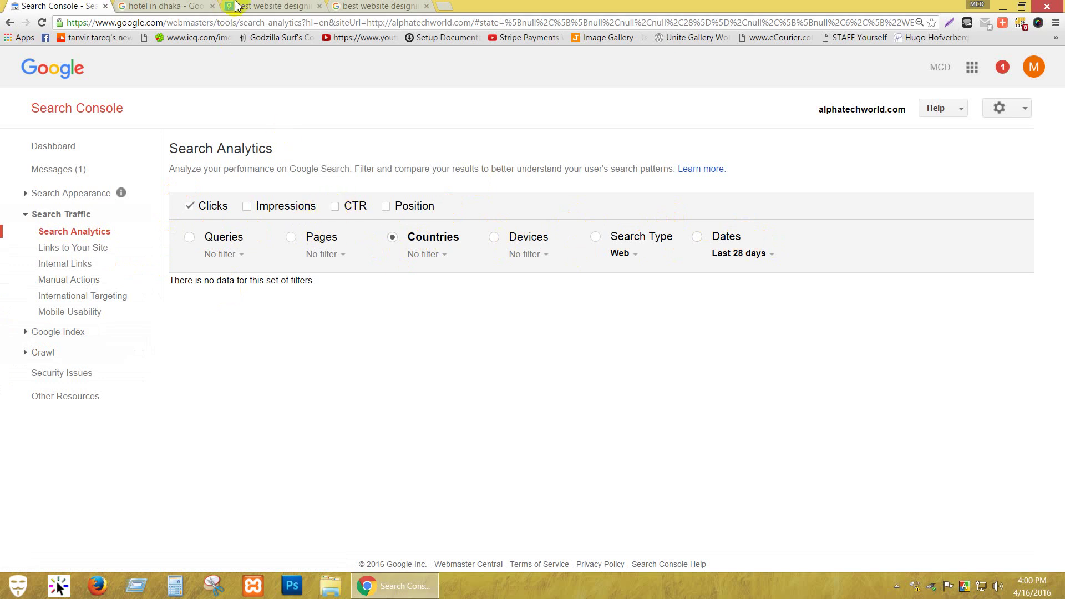
click(267, 5)
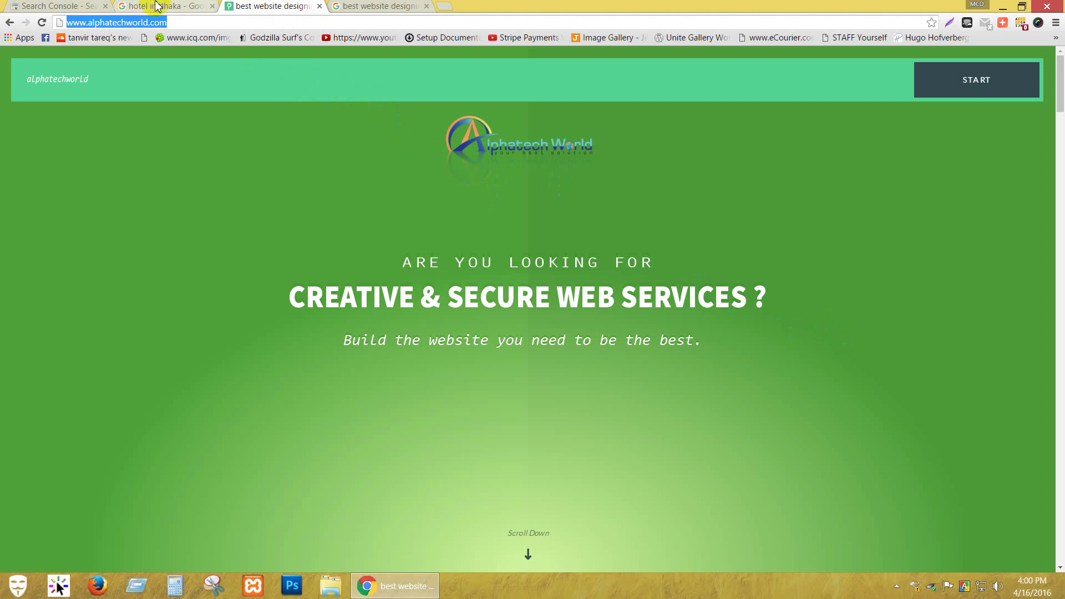
click(345, 5)
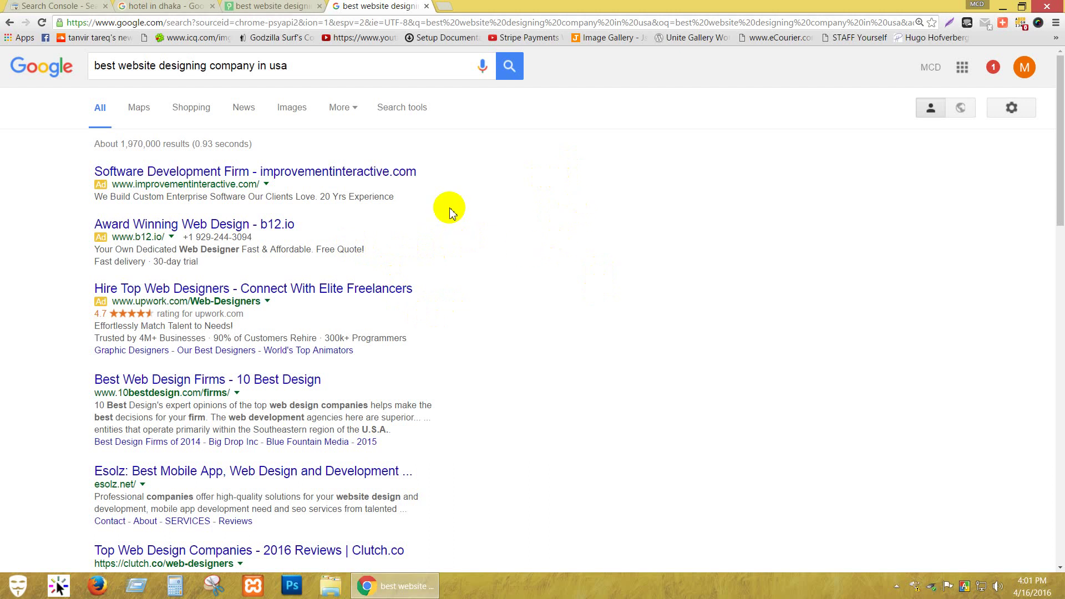
click(263, 7)
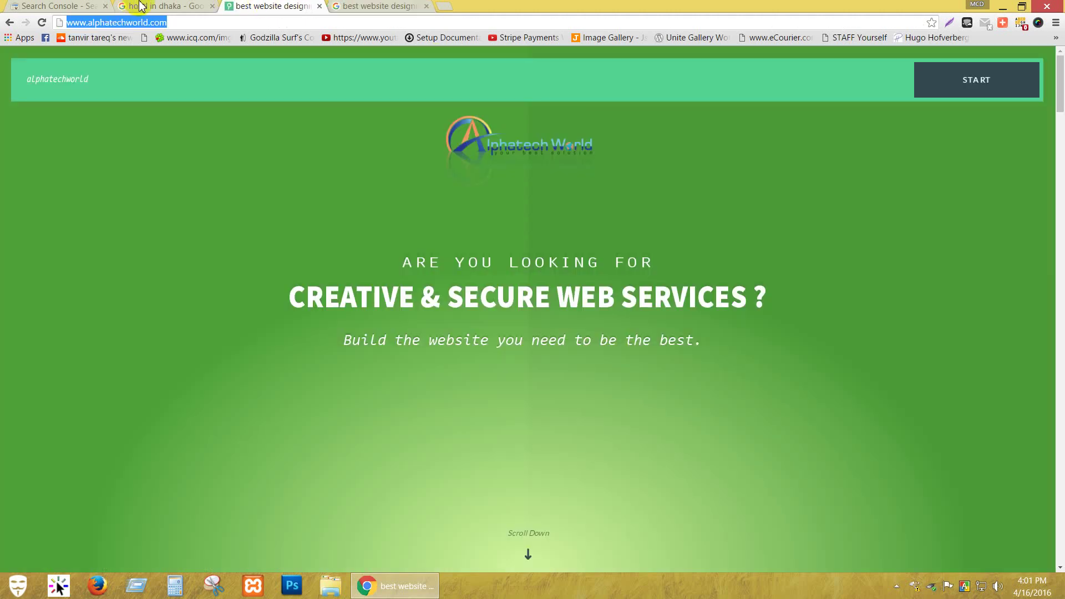
click(141, 6)
click(66, 6)
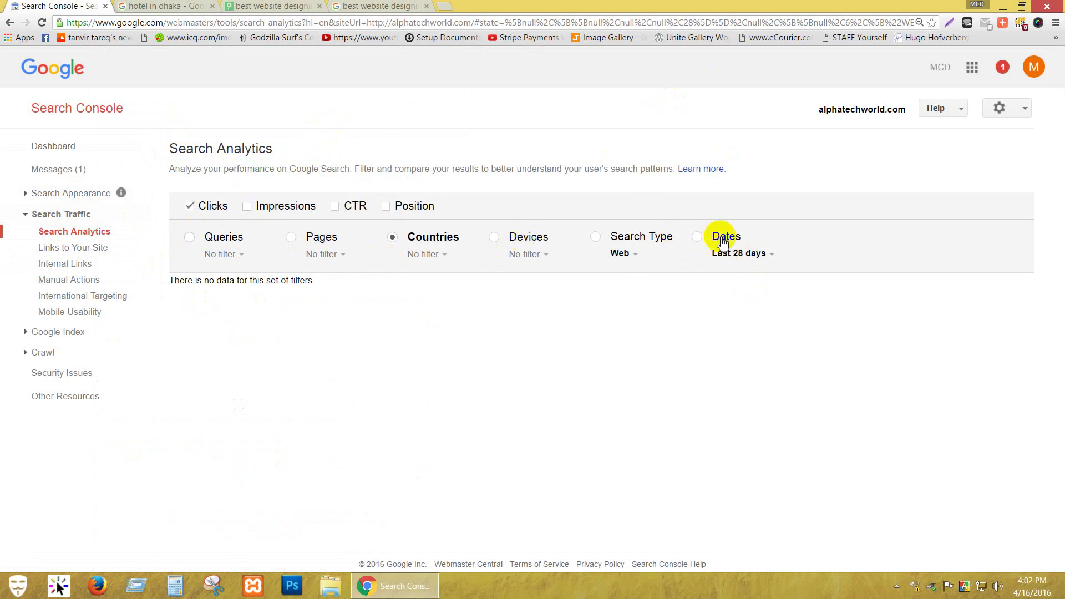
Group Search Analytics by Devices, then open the empty Links to Your Site report.
click(632, 254)
click(324, 248)
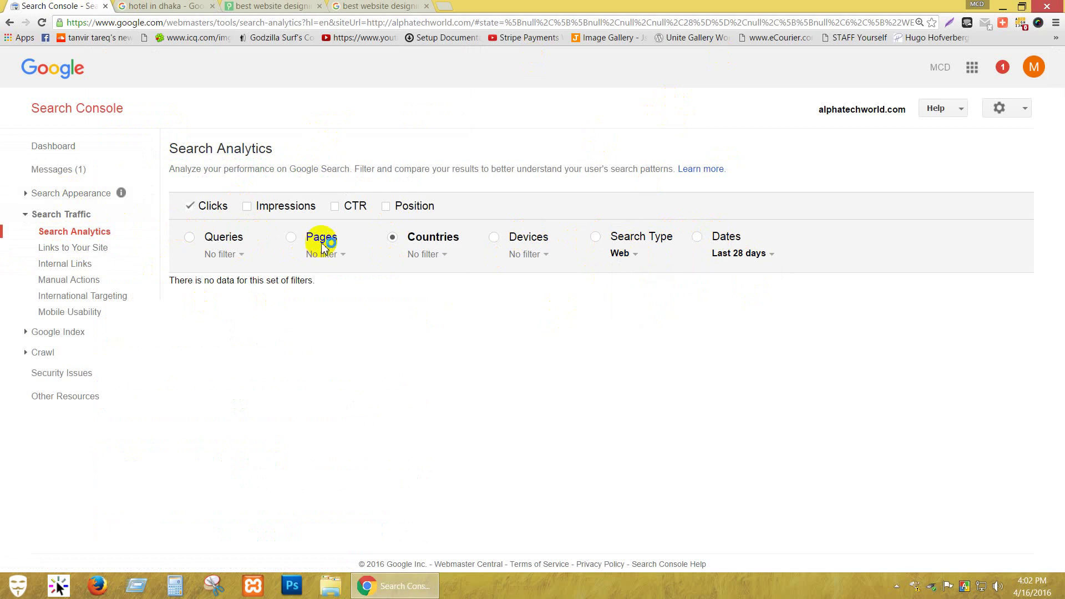
click(495, 237)
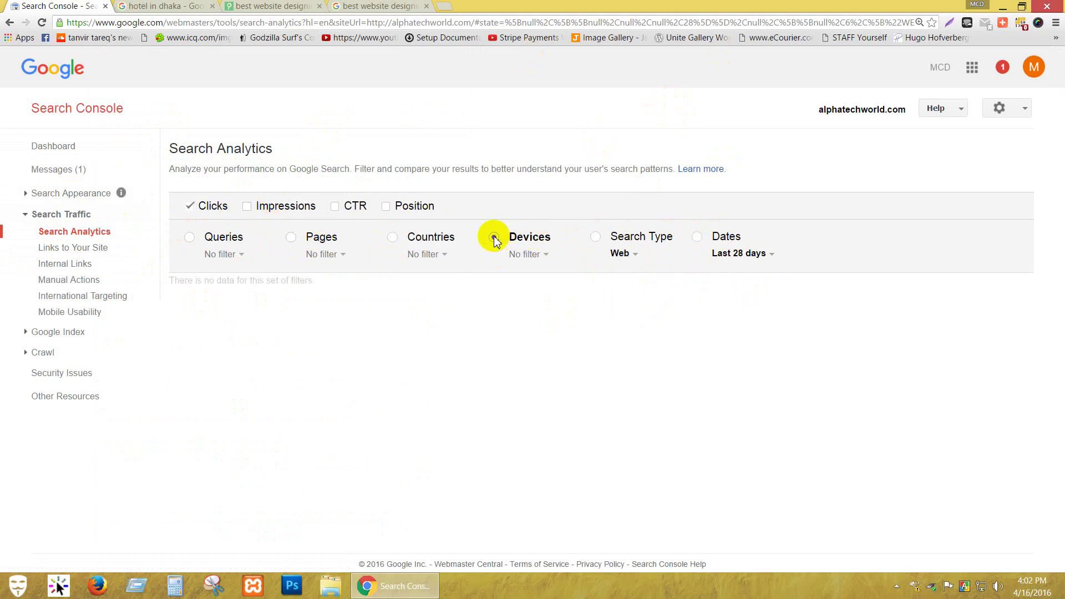
click(542, 265)
click(520, 250)
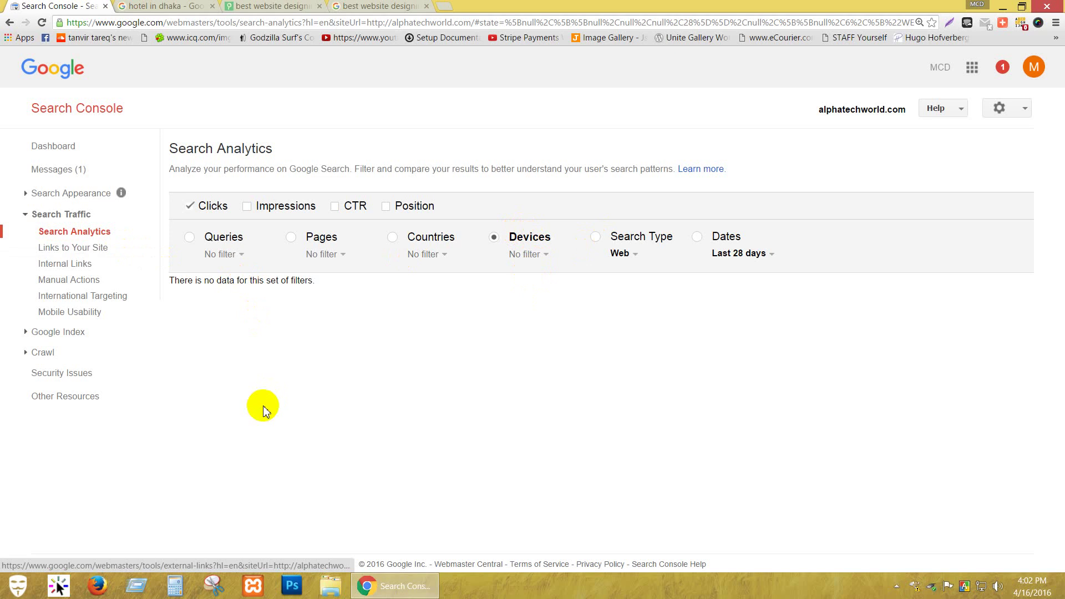
click(76, 252)
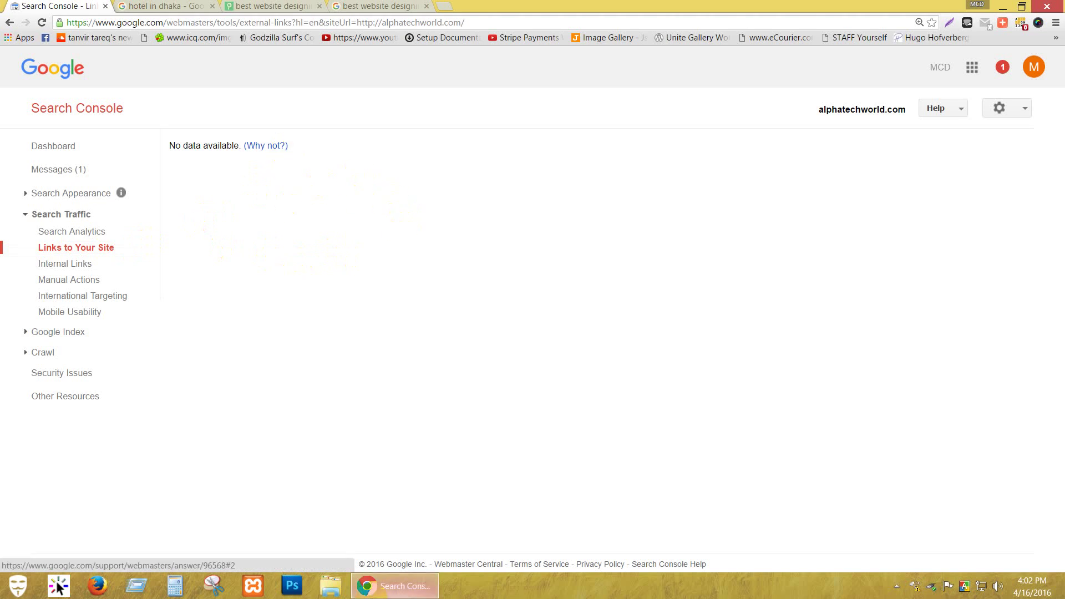
mouse_move(394, 586)
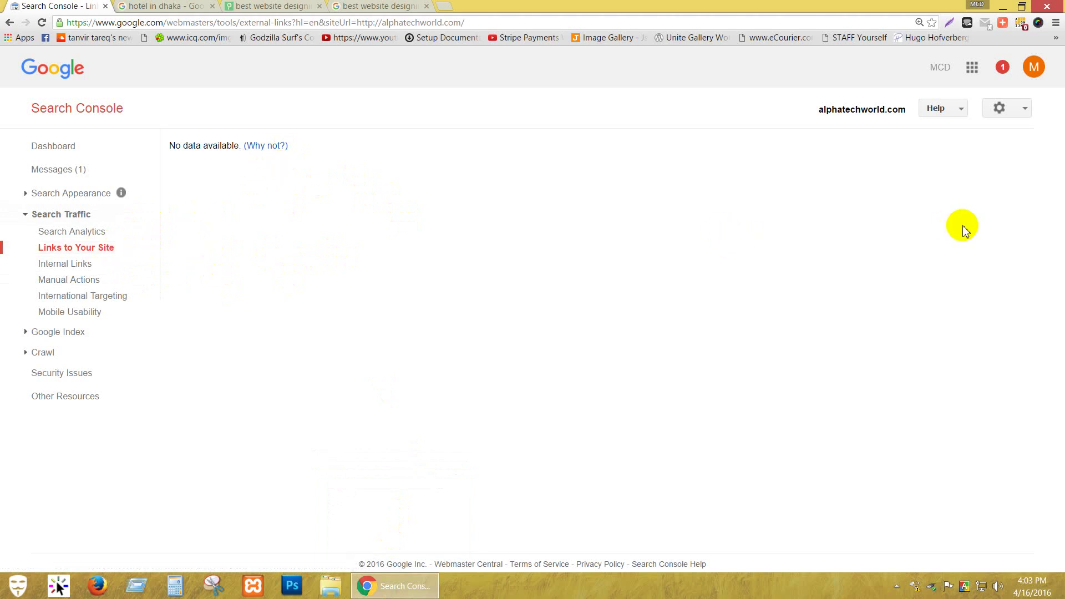
Pass through Internal Links to the Manual Actions page, which shows no webspam actions.
click(65, 264)
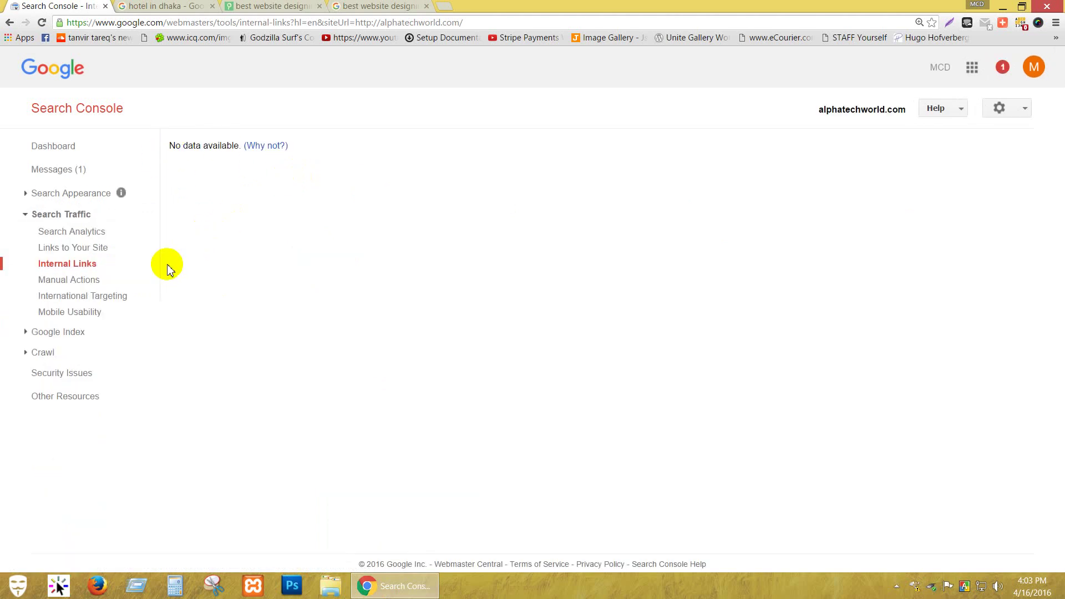
click(90, 282)
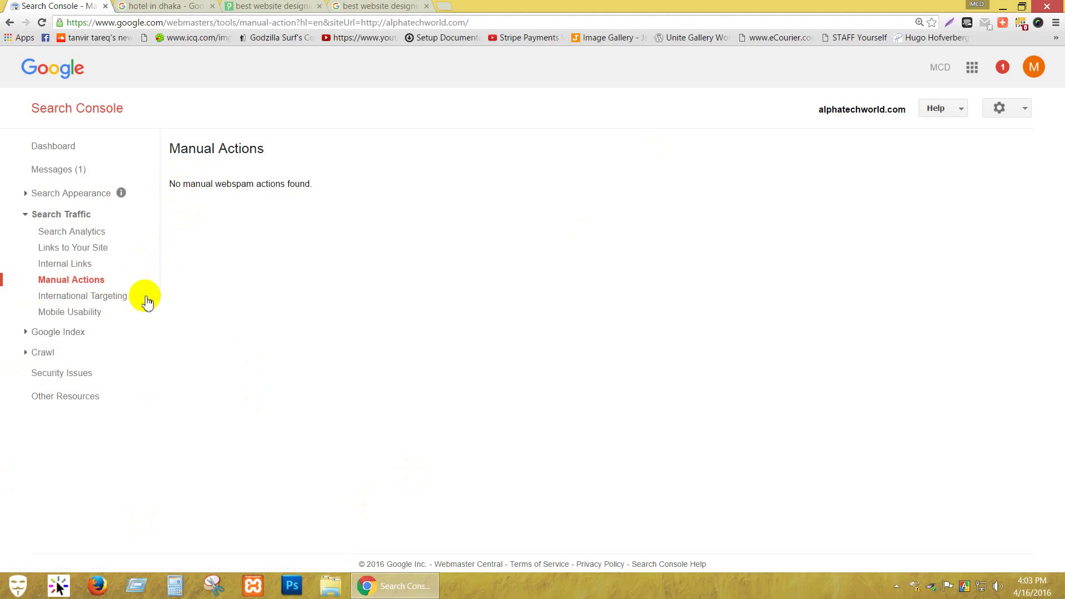
Check International Targeting and error-free Mobile Usability, then skim the site-variants help article.
click(129, 298)
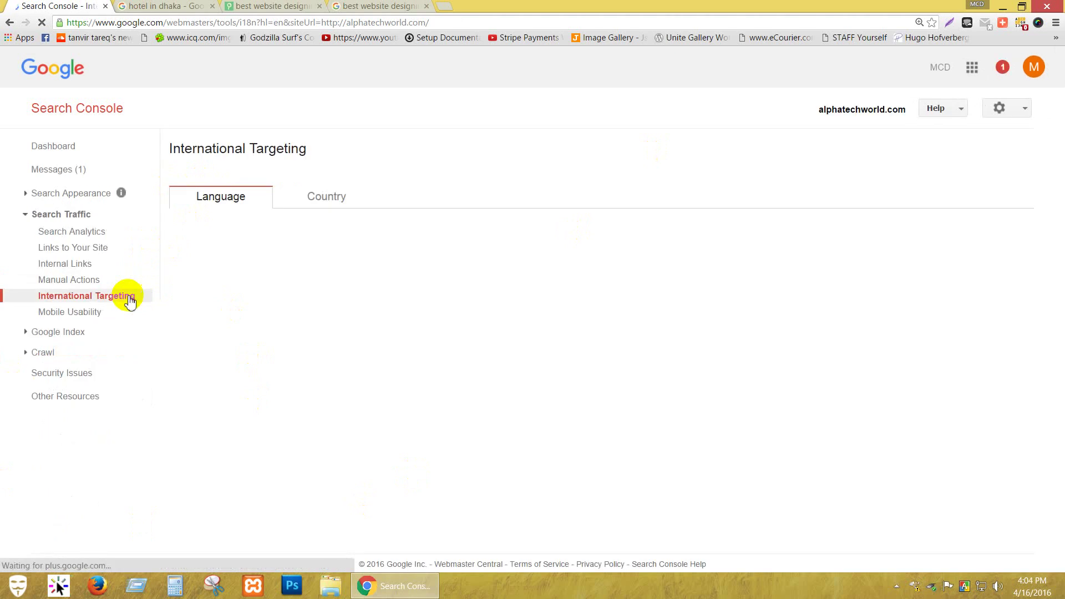
click(100, 312)
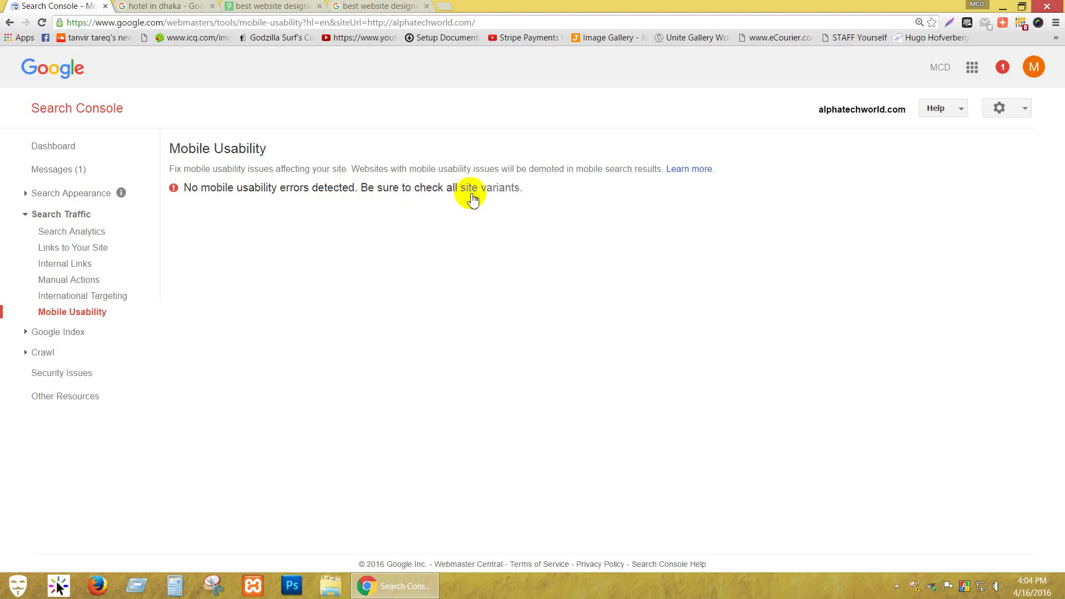
click(492, 189)
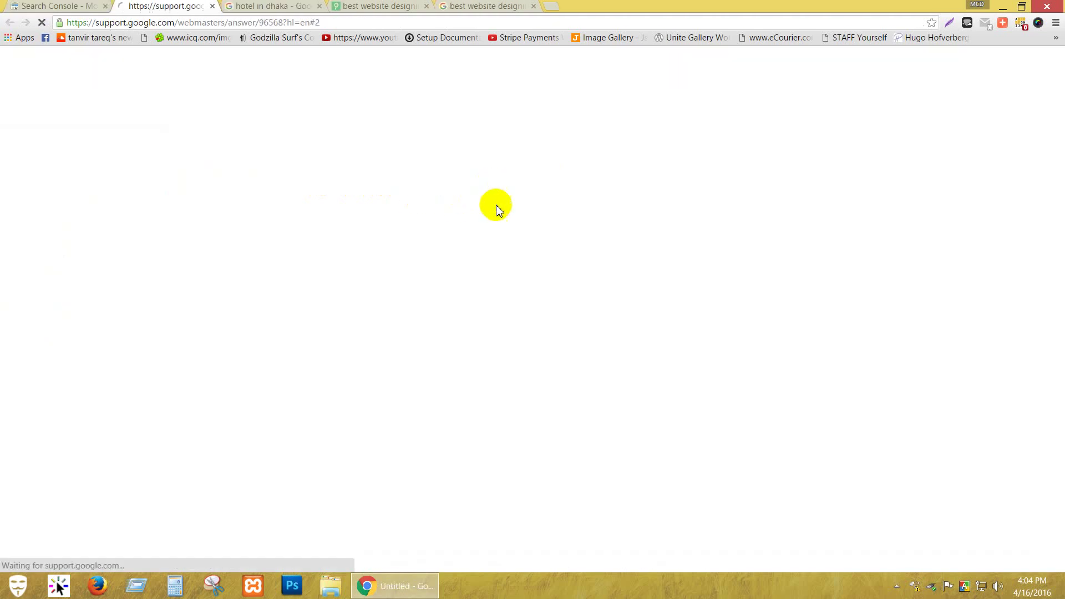
scroll(427, 224, down, 15)
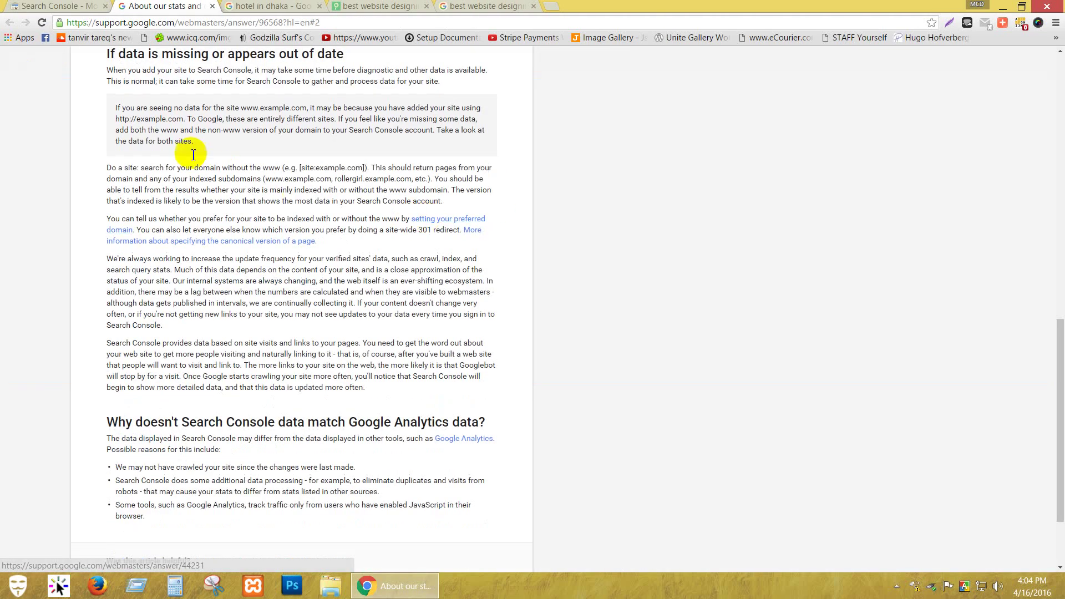
scroll(139, 100, down, 3)
Flip through the open tabs to the web-design search results and open a blank tab.
click(34, 5)
click(161, 6)
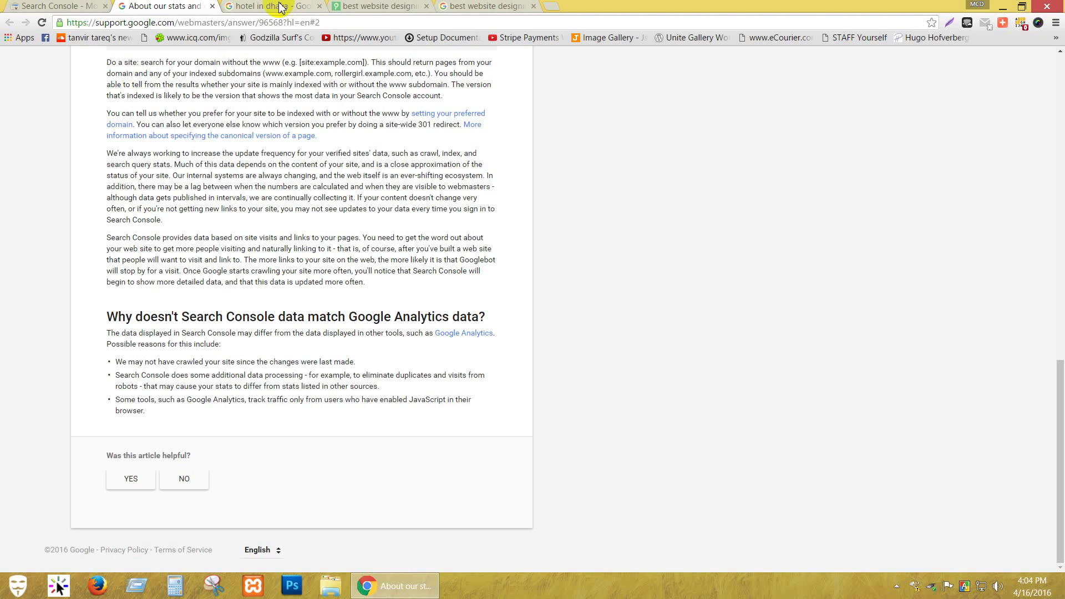
click(272, 5)
click(410, 5)
click(486, 5)
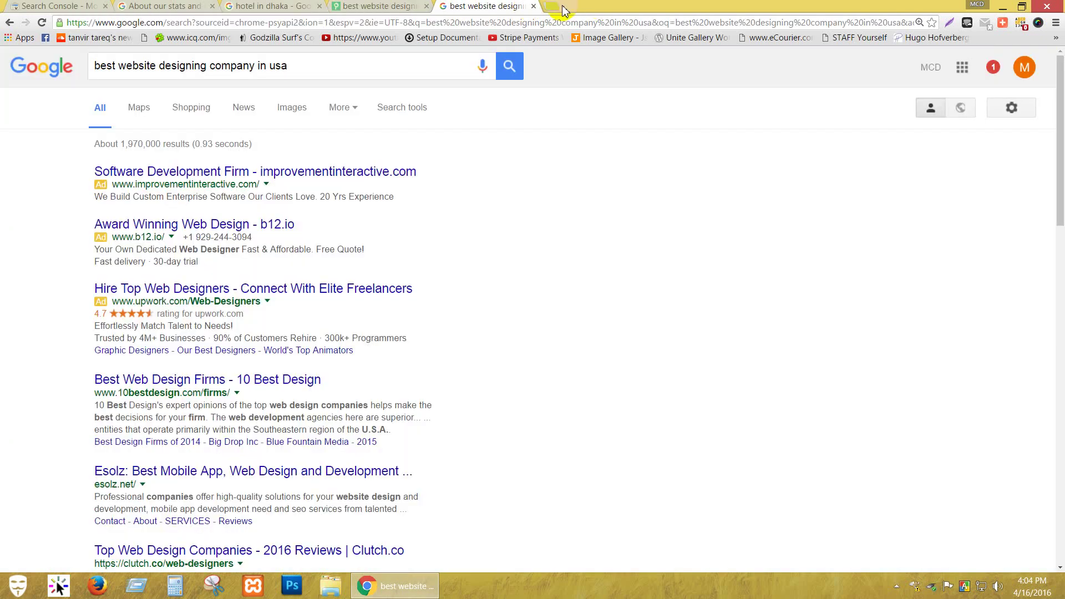
click(549, 6)
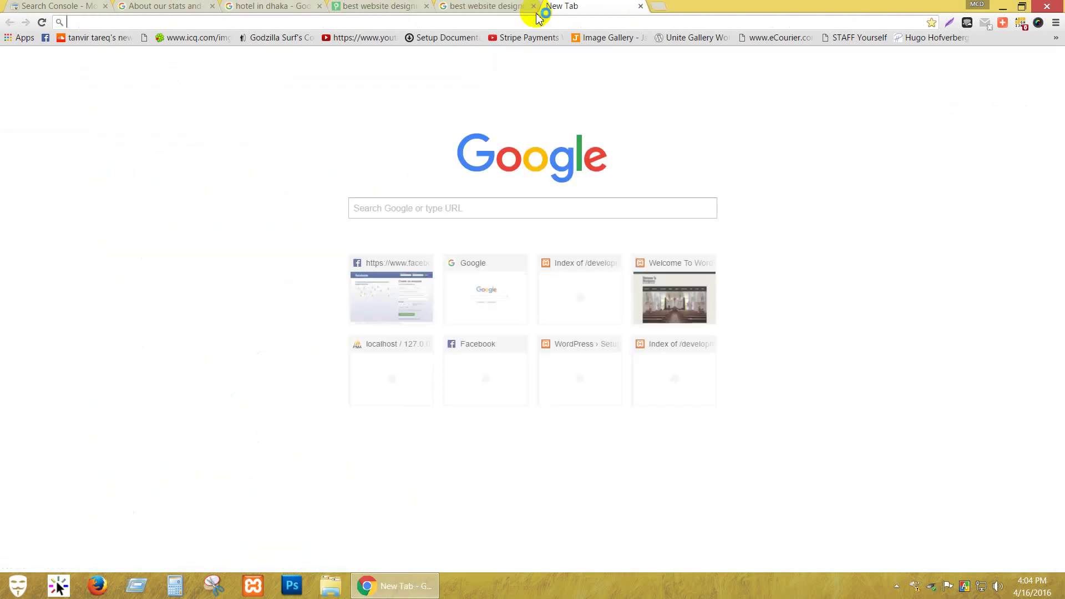
Search Google for 'page speed' and open the PageSpeed Insights result.
text(page s)
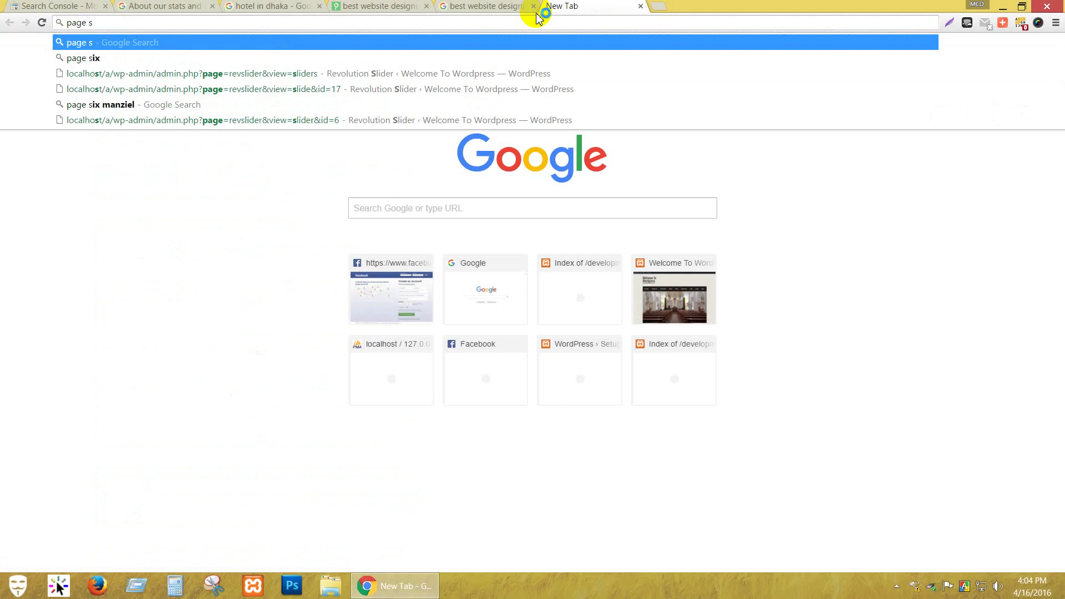
text(peed)
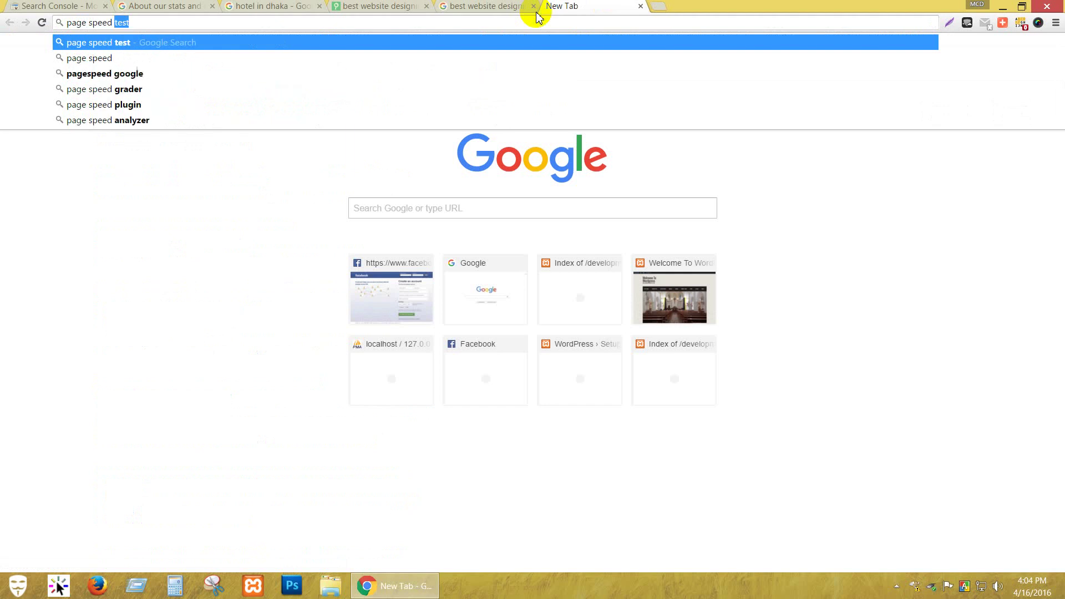
key(Return)
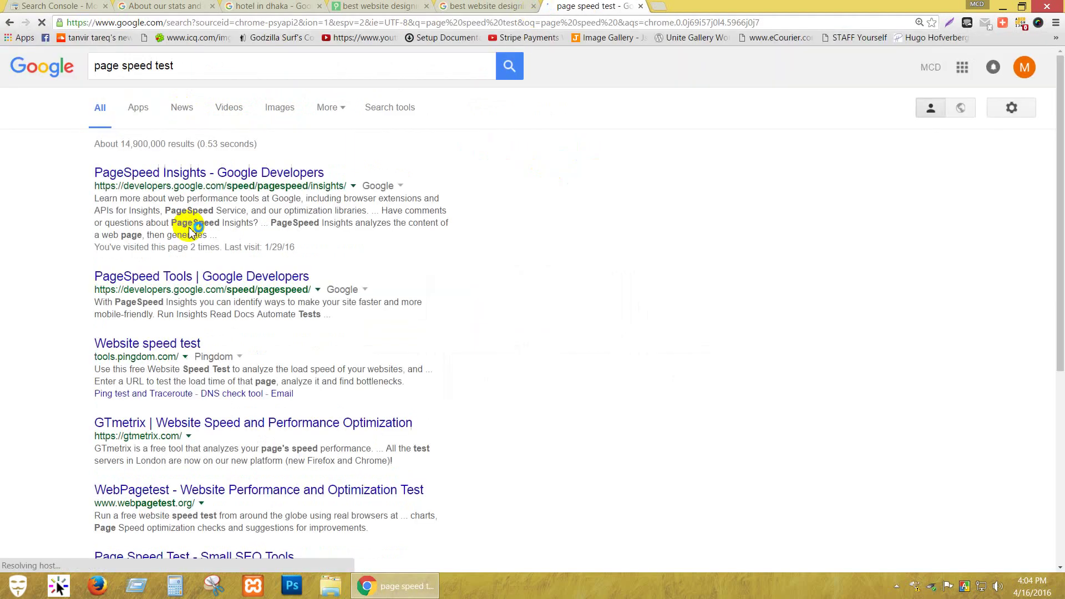
click(208, 177)
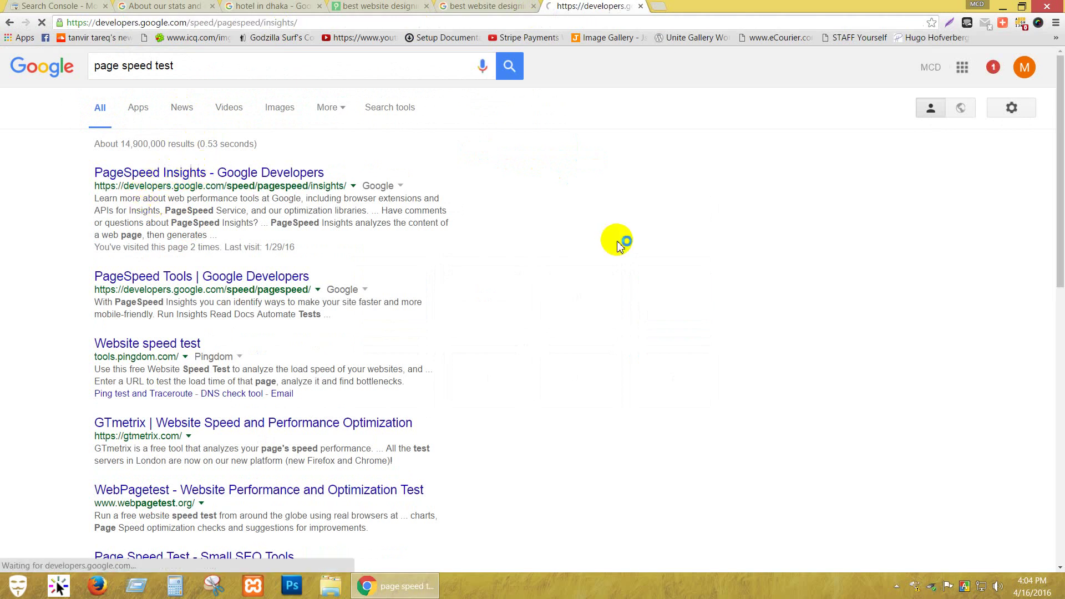
Copy the alphatechworld.com address from the site's tab for use in PageSpeed Insights.
click(383, 6)
click(242, 22)
key(ctrl+c)
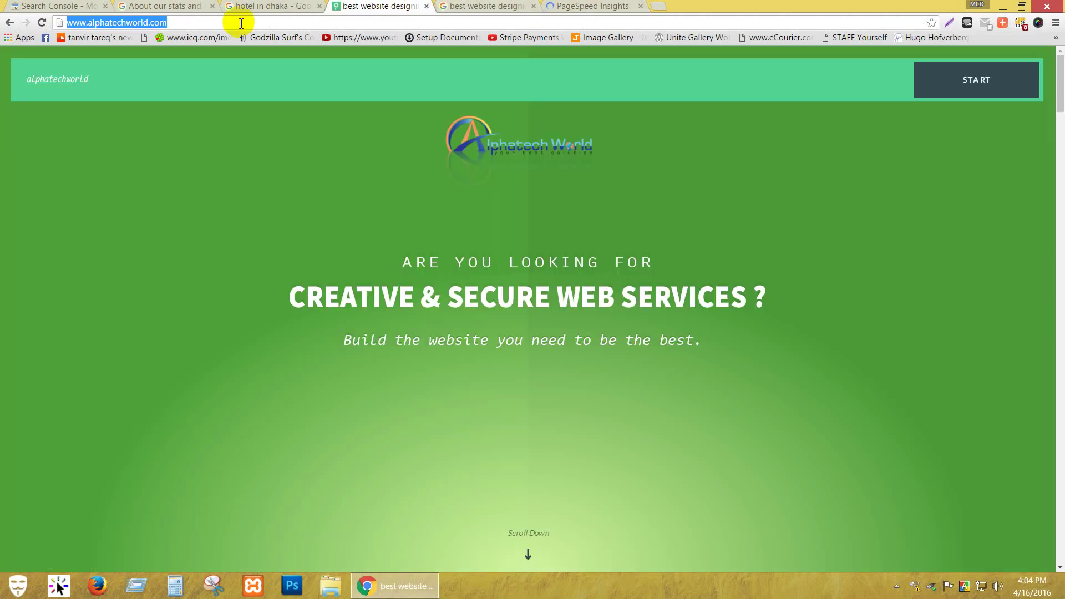
click(566, 7)
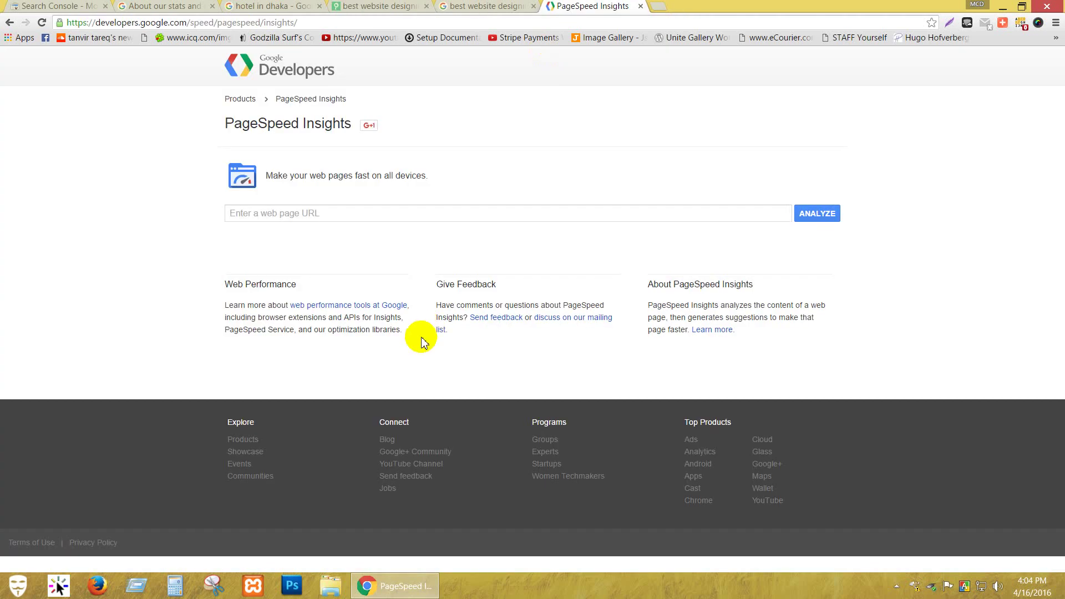
click(392, 218)
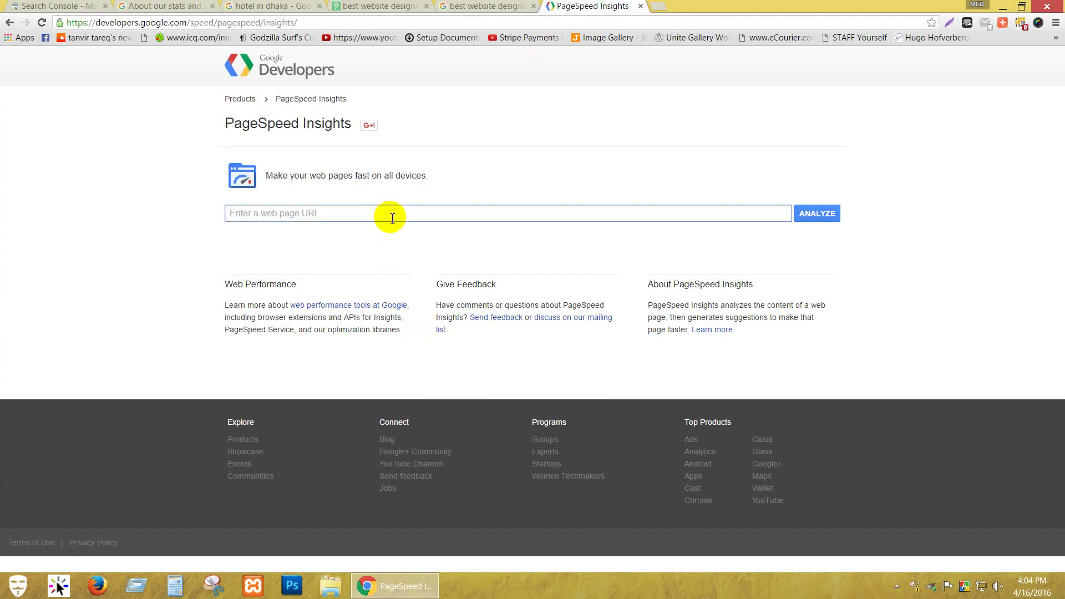
key(ctrl+v)
click(818, 219)
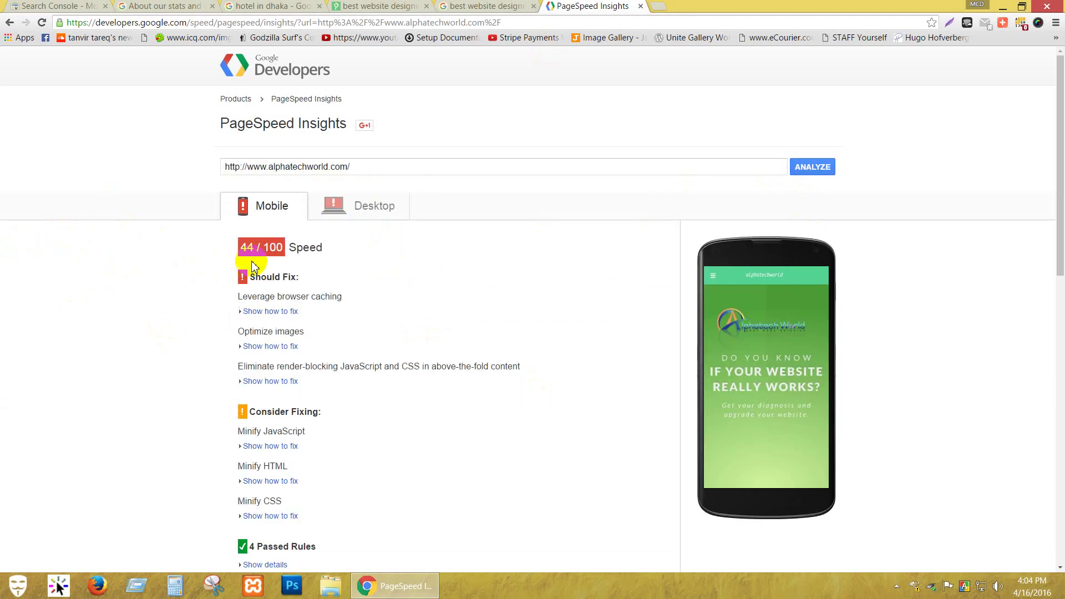
Compare the 44/100 mobile score with the 51/100 desktop score, ending on desktop suggestions.
click(372, 214)
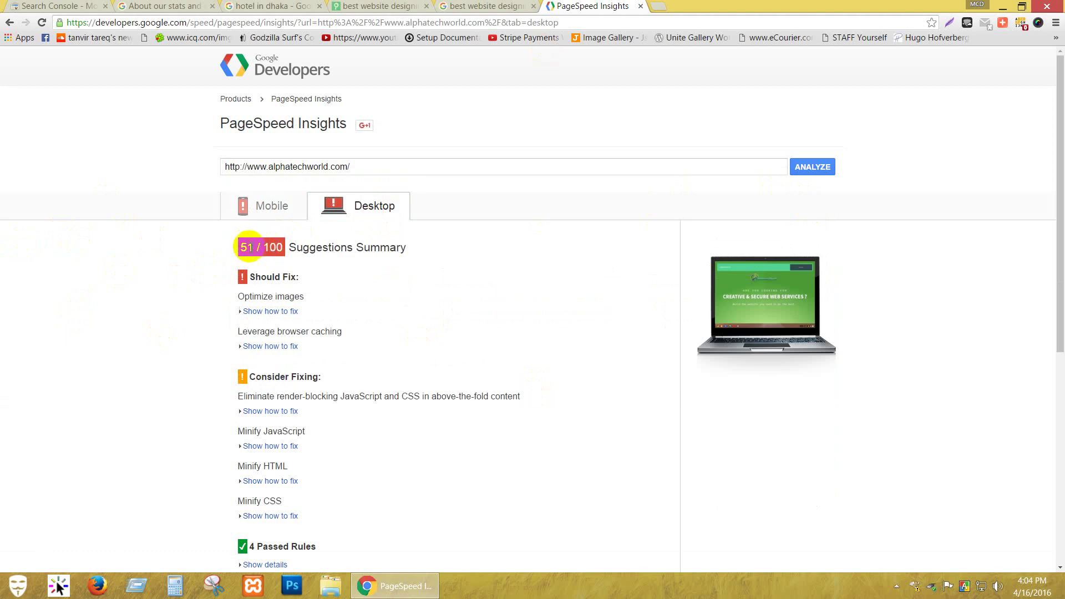
click(262, 218)
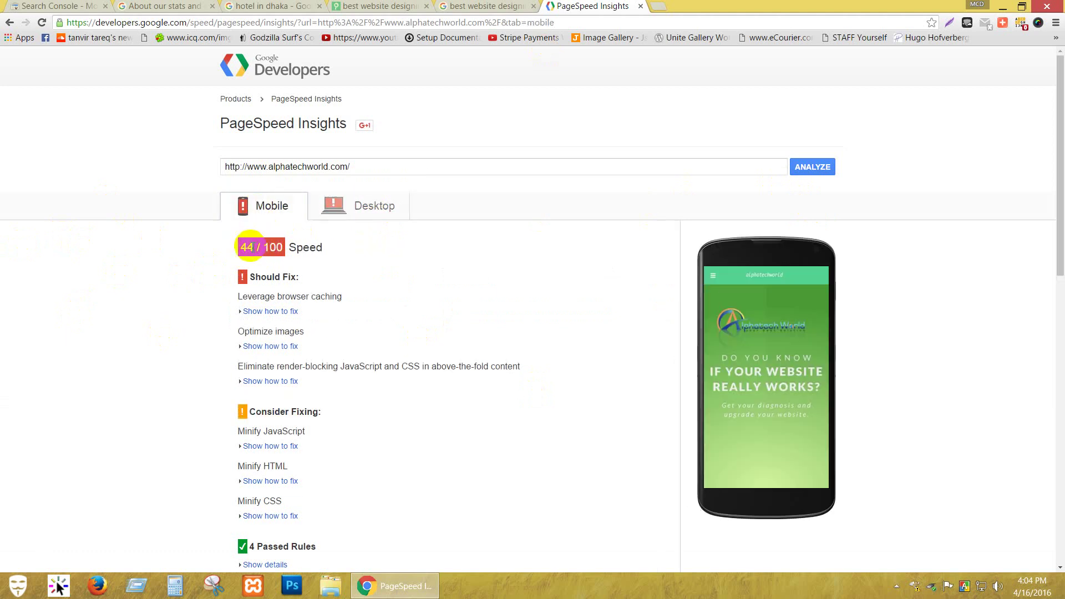
click(348, 208)
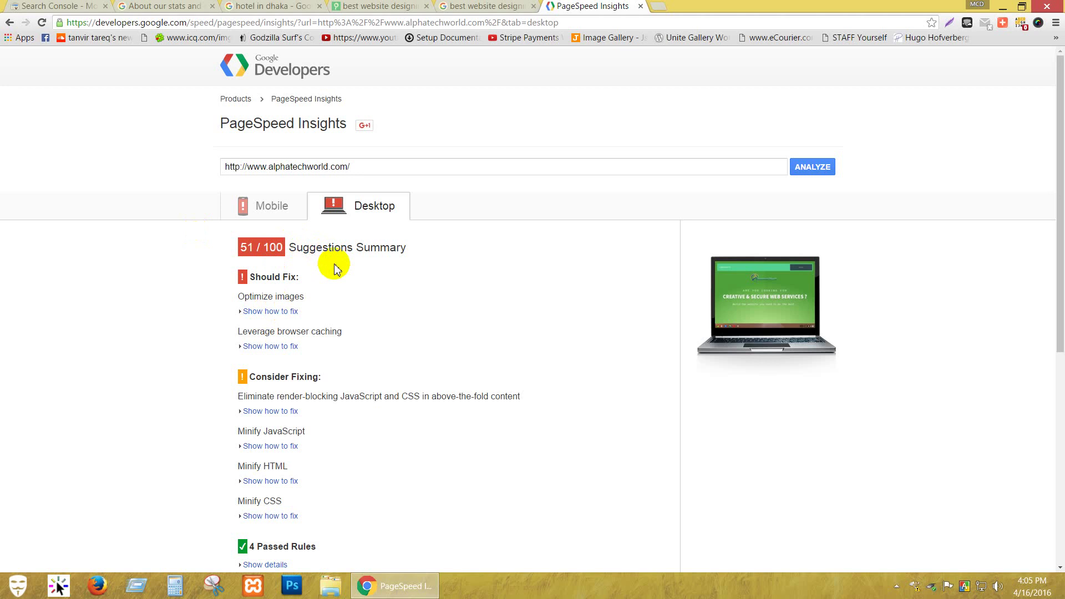
click(268, 200)
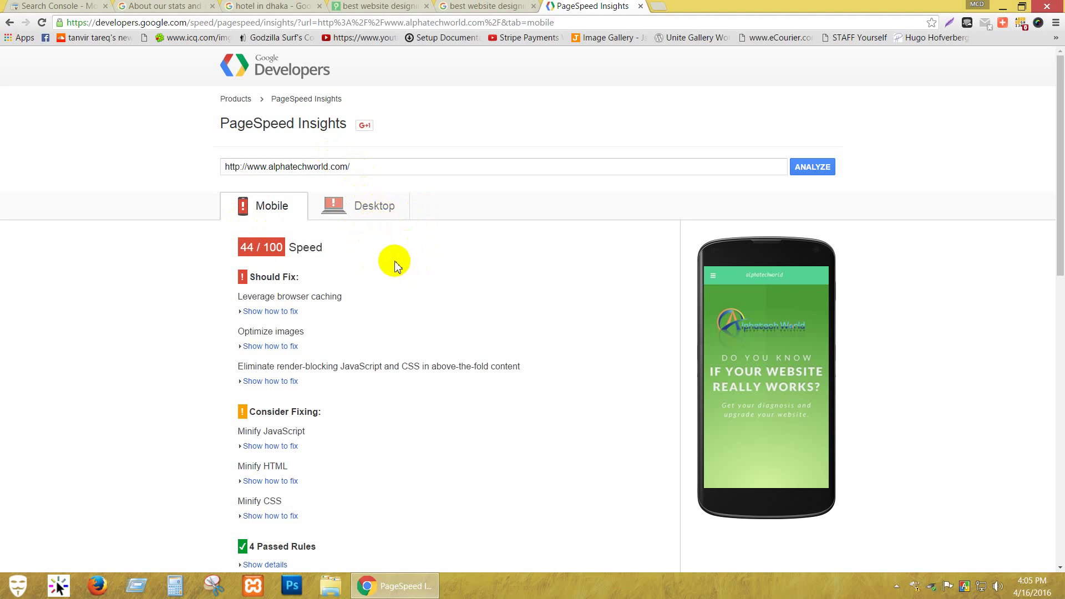
click(373, 167)
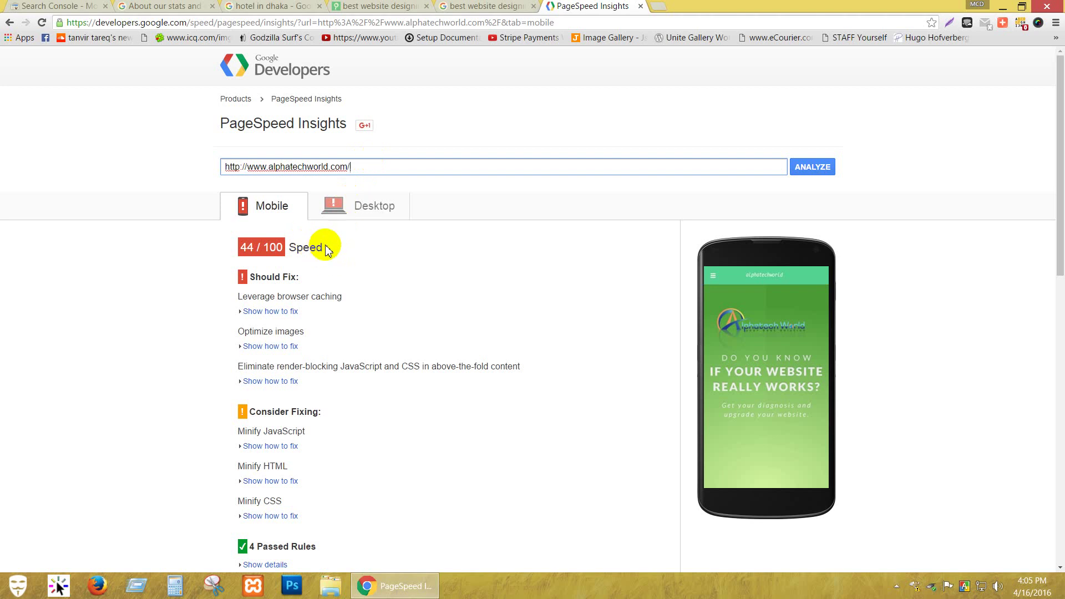
click(334, 206)
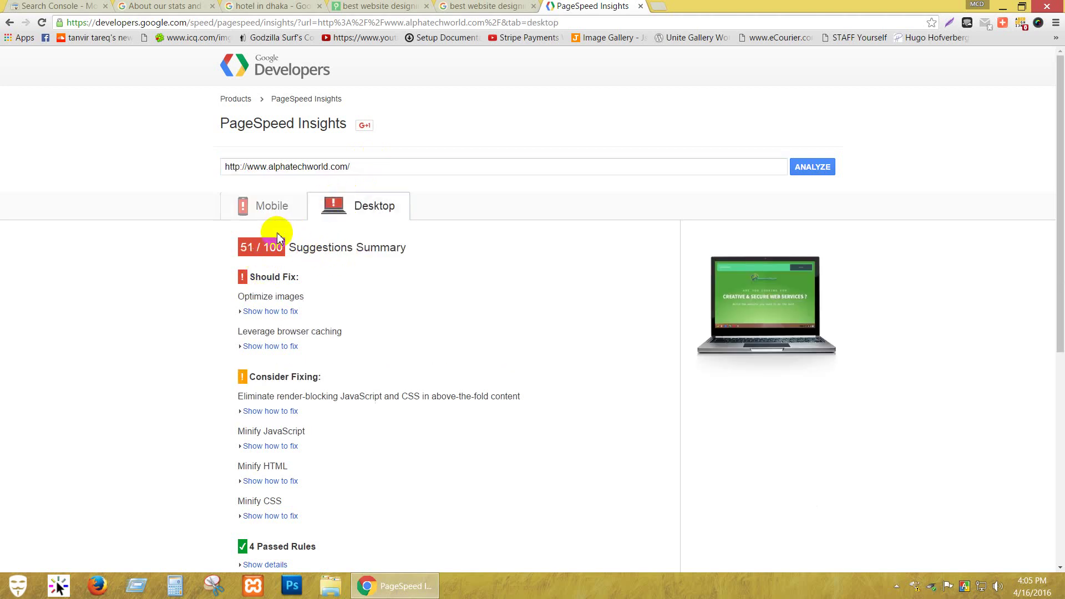
drag(264, 248, 286, 246)
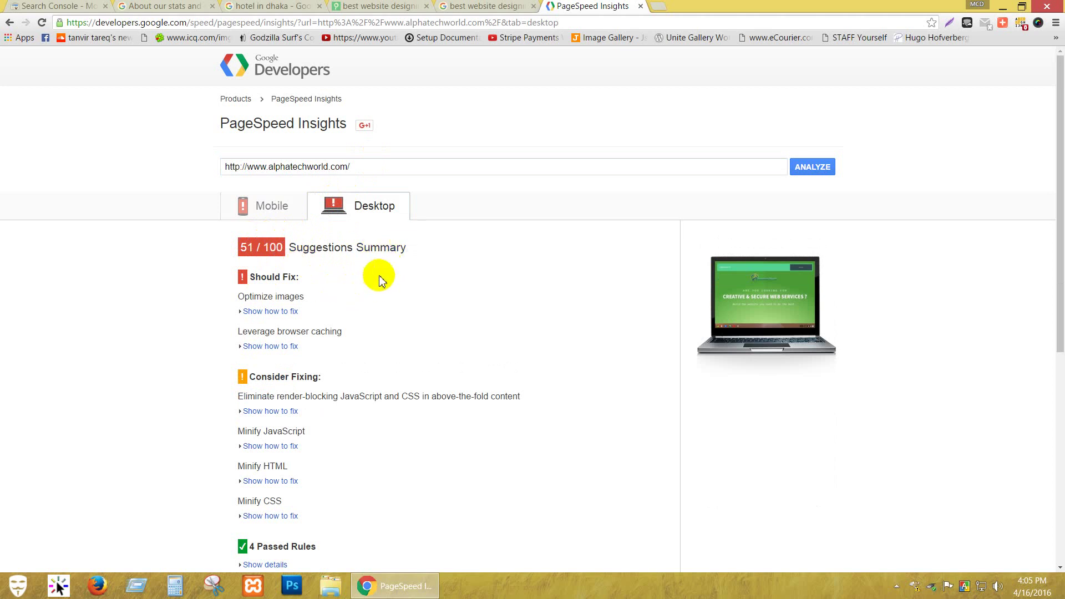
click(383, 164)
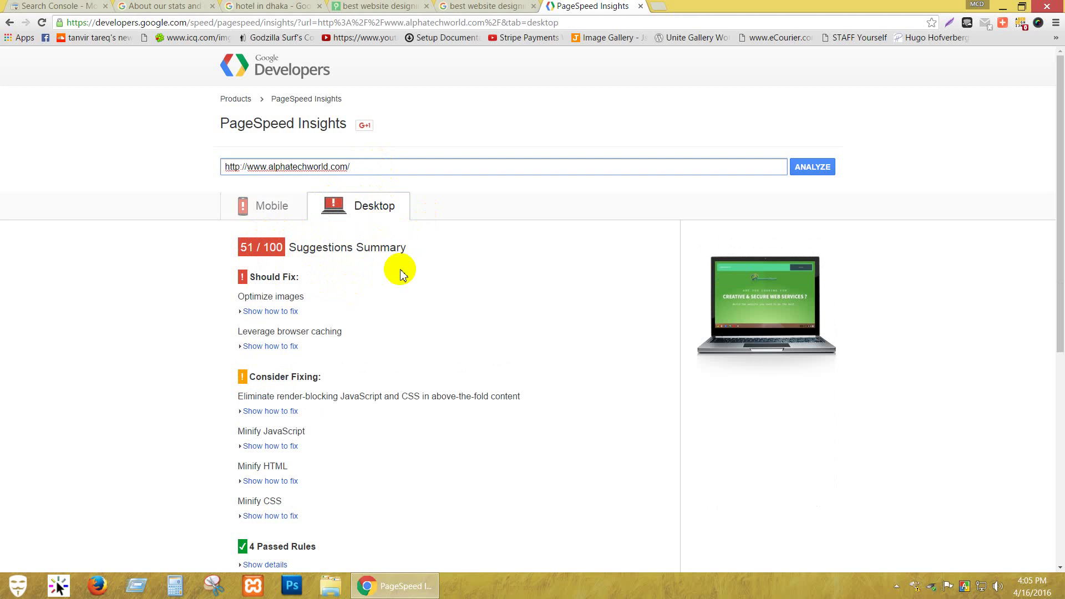
Close the PageSpeed tab and open Google Index > Index Status in Search Console.
click(642, 7)
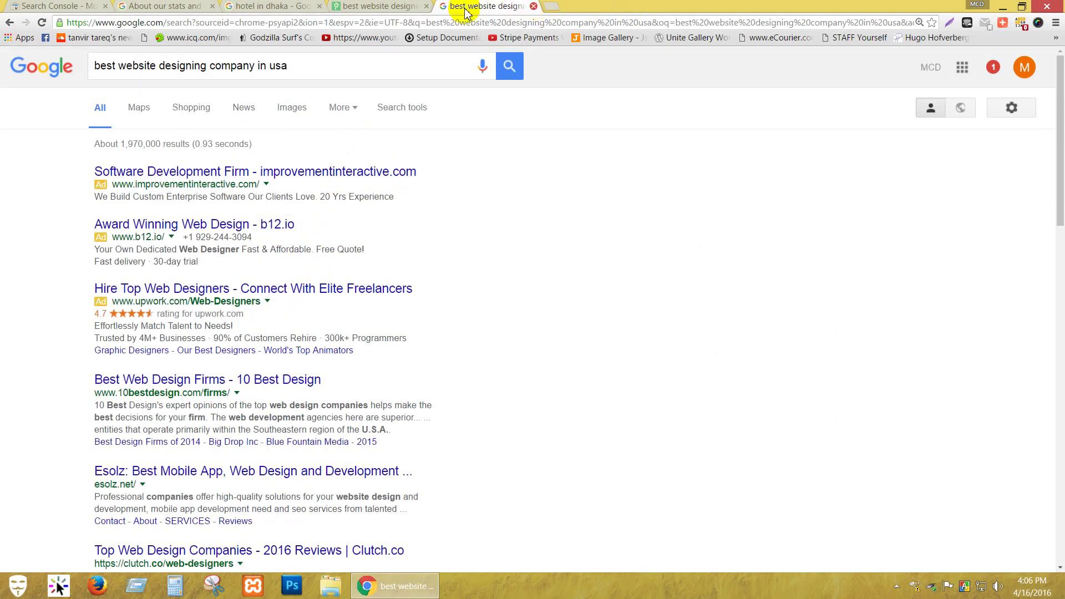
click(161, 6)
click(53, 6)
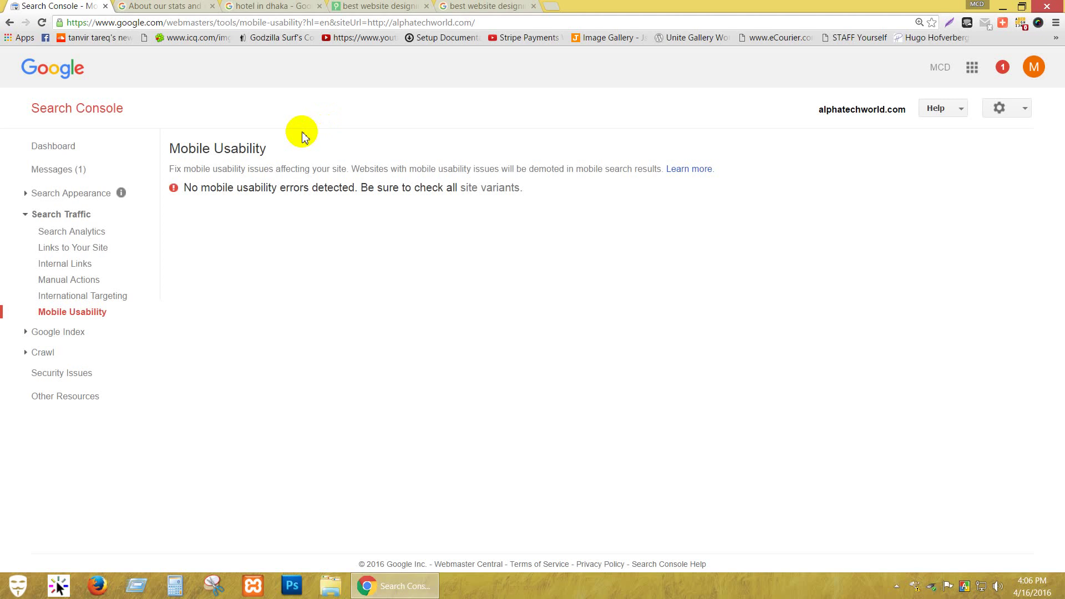
click(58, 332)
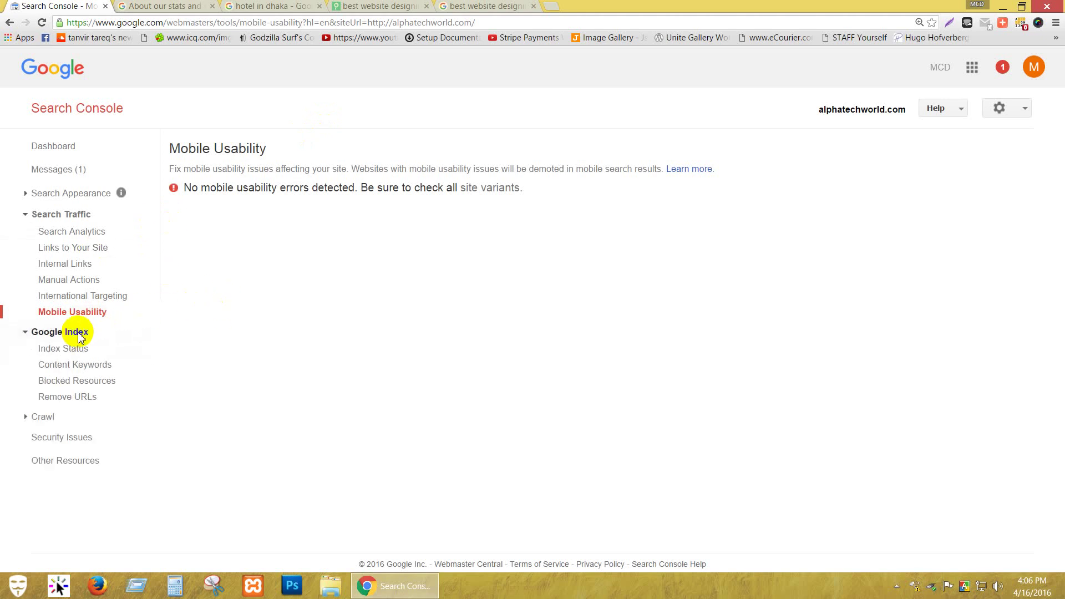
click(69, 350)
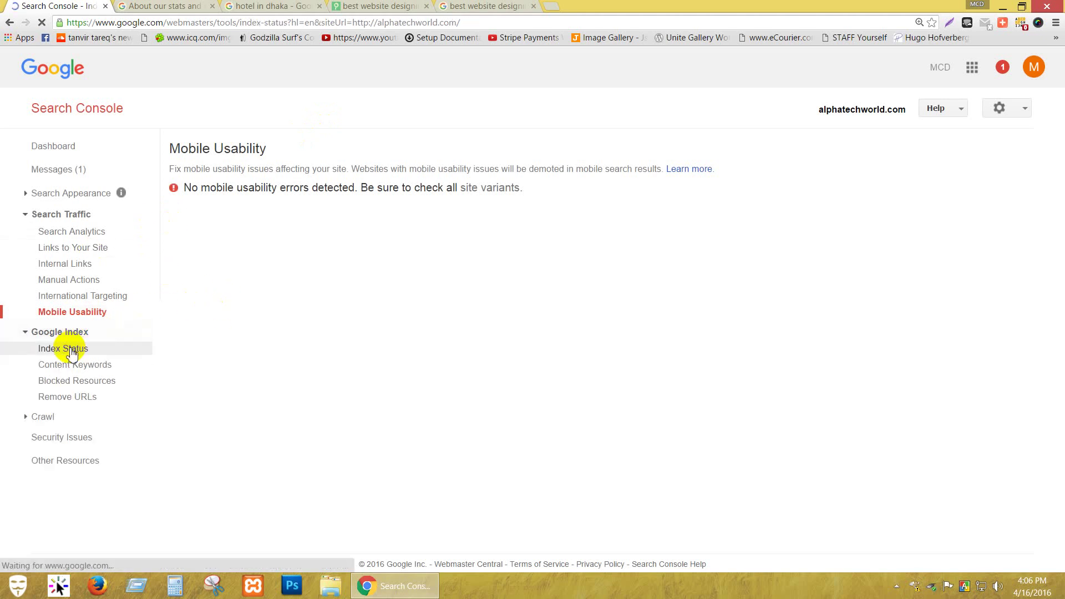
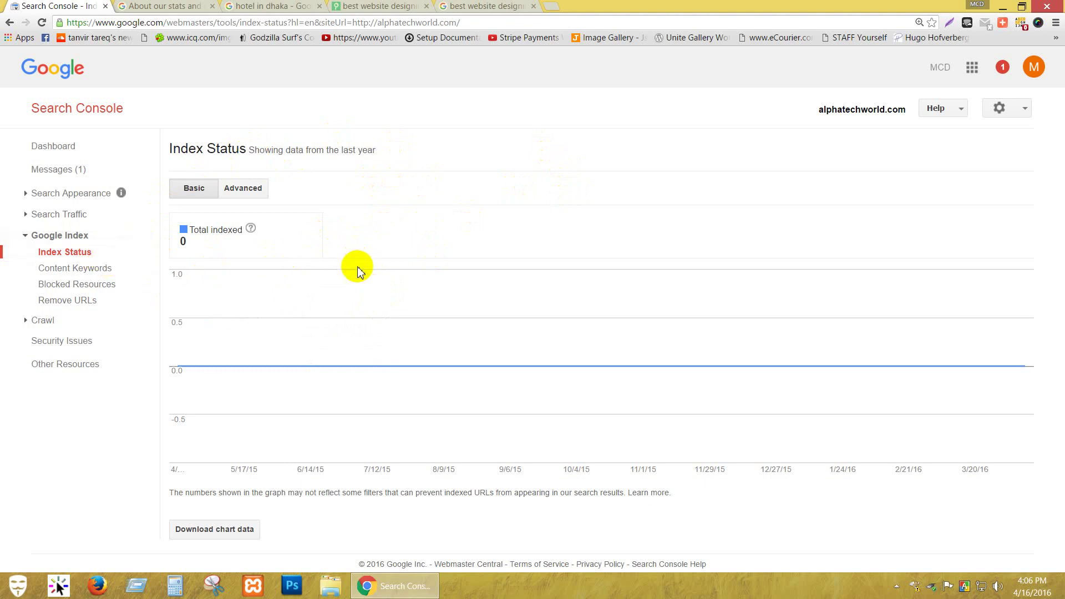
Open Content Keywords for alphatechworld.com (no data available), glance at the site tab, and return.
mouse_move(359, 294)
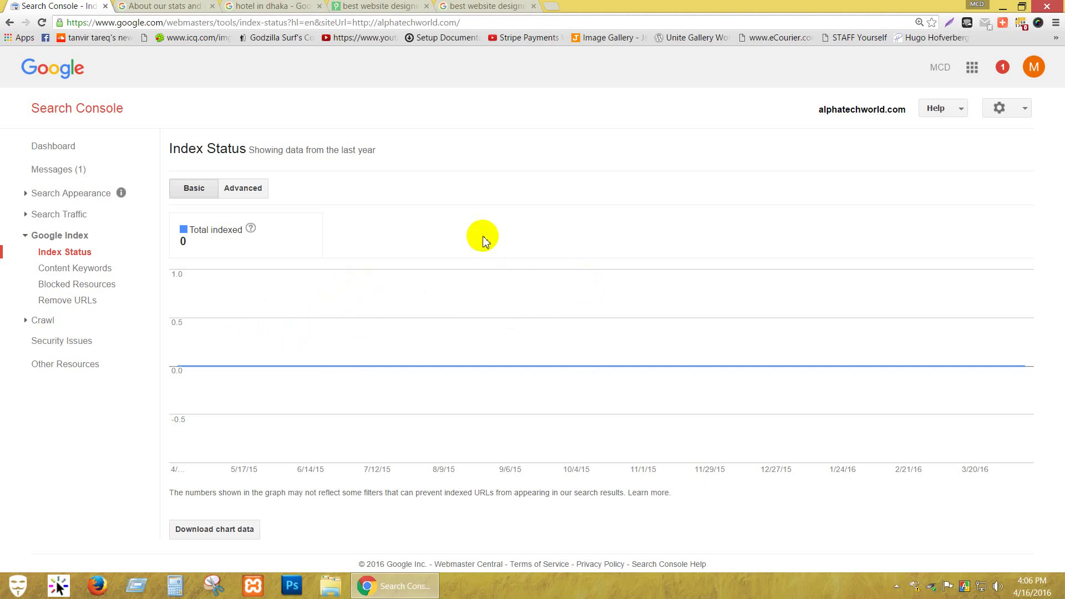
click(81, 276)
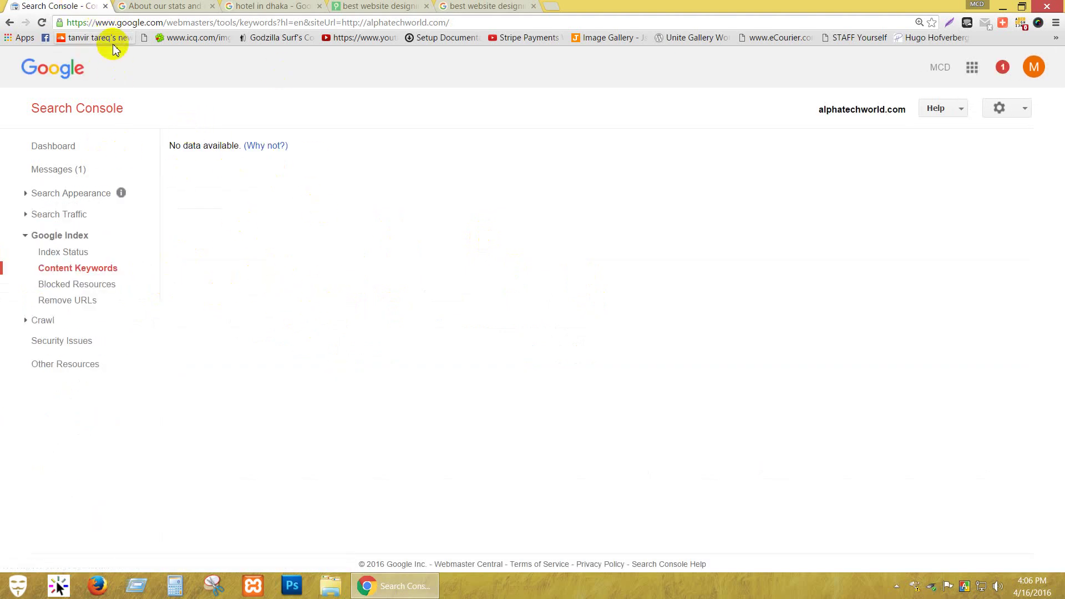
click(381, 6)
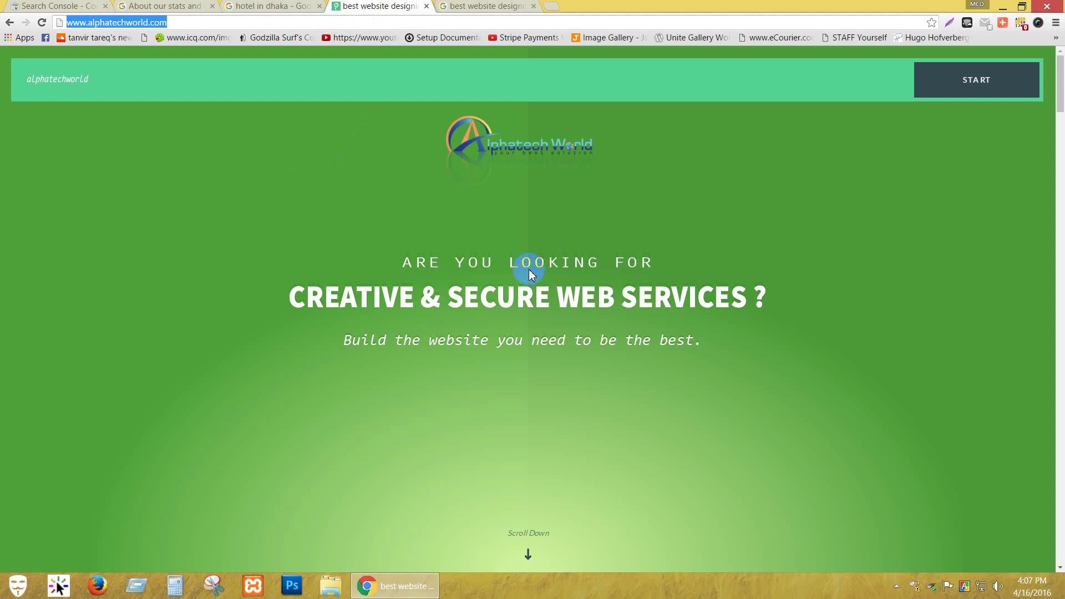
scroll(538, 249, down, 3)
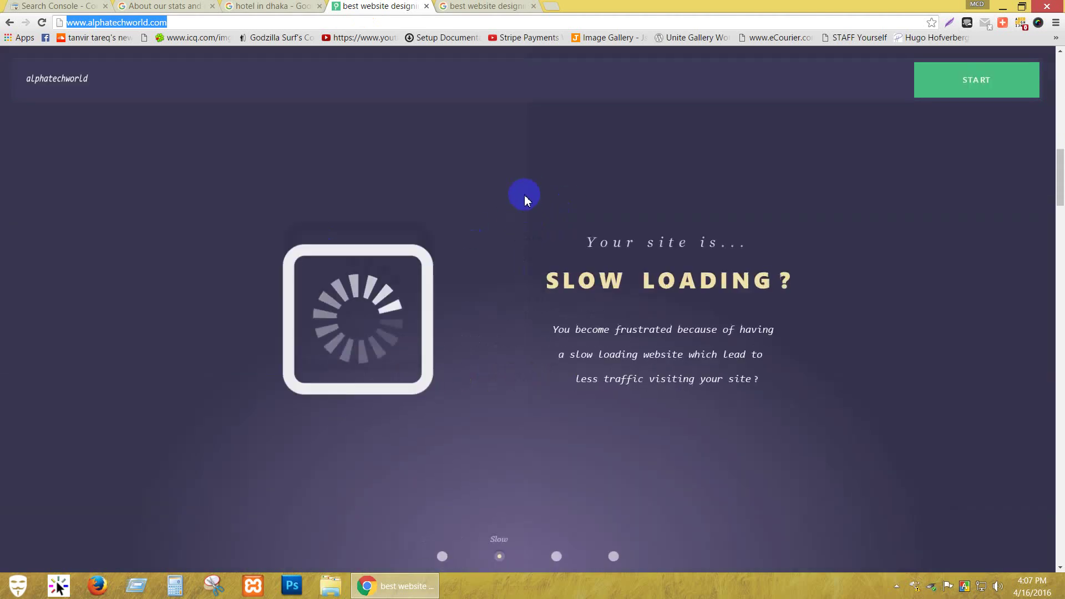
scroll(404, 188, down, 3)
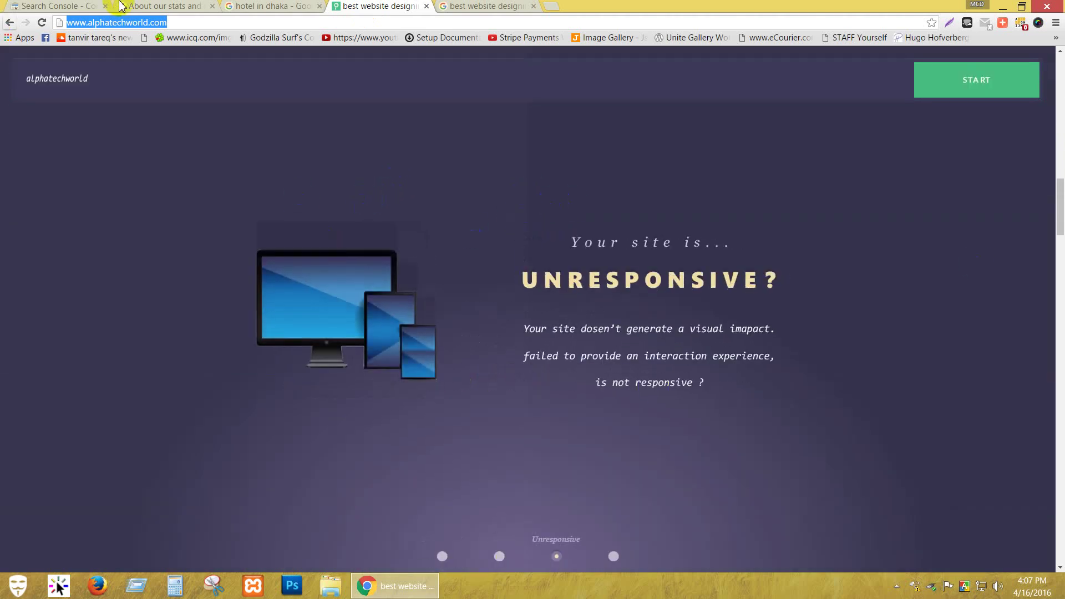
key(ctrl+1)
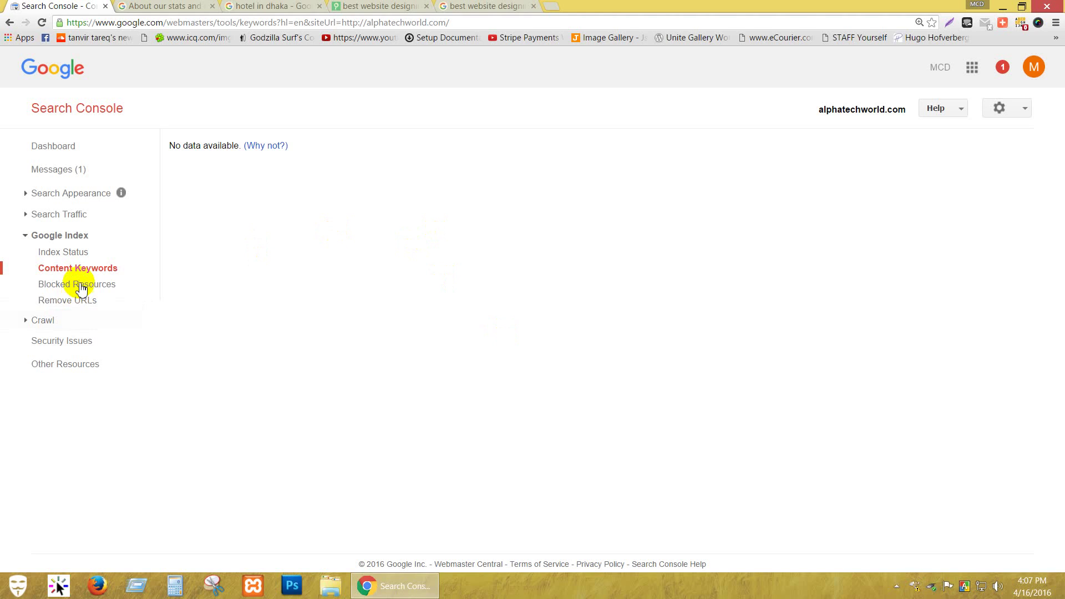
Confirm Blocked Resources finds none, then view Remove URLs showing no removal requests.
click(81, 284)
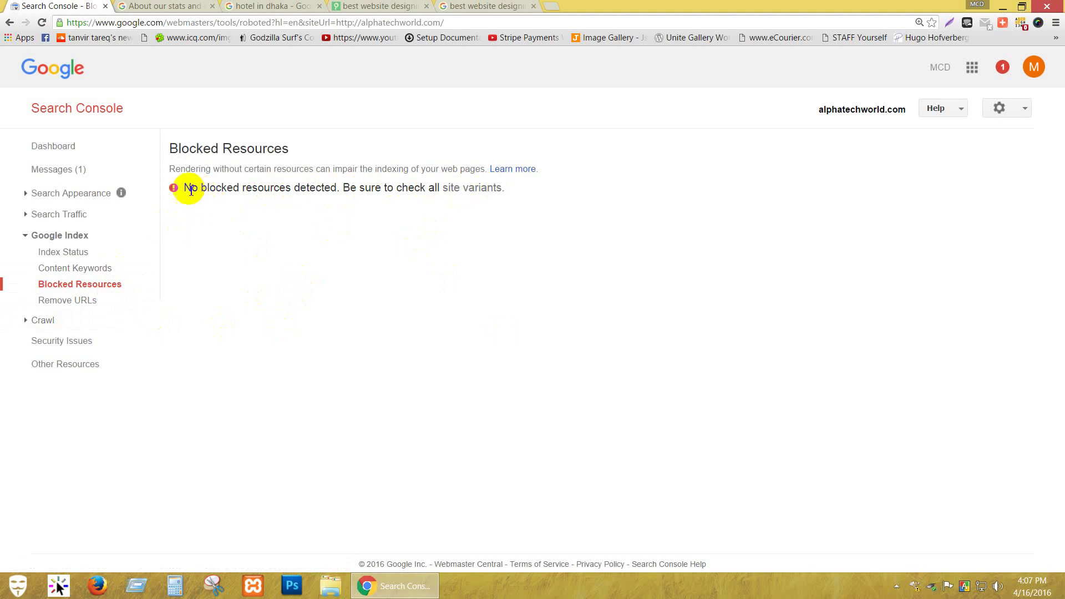
click(58, 304)
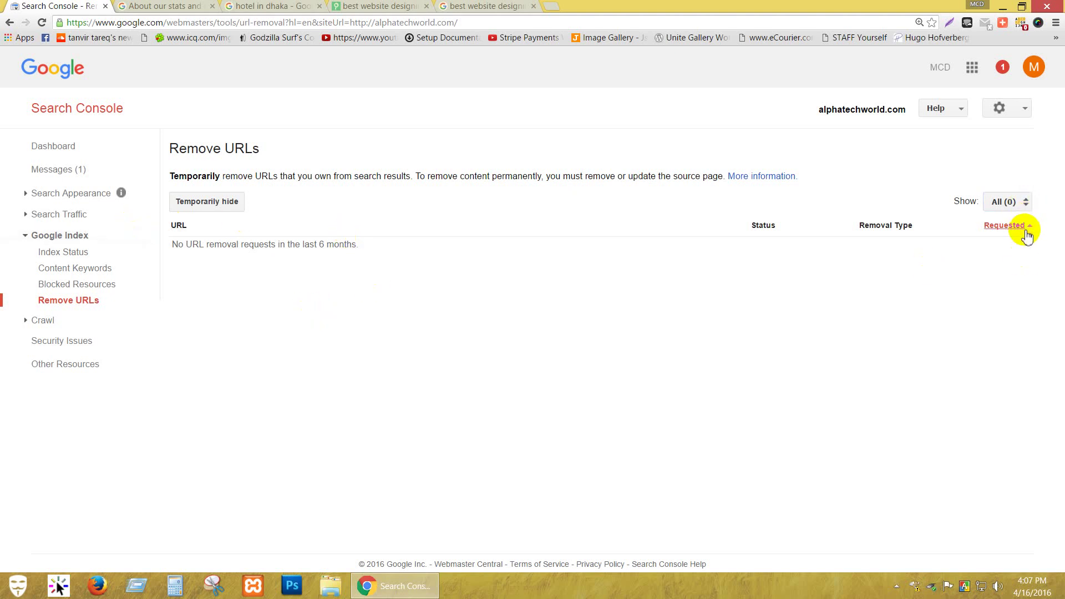
Start a Temporarily hide request and flip between the site and Search Console tabs.
click(232, 205)
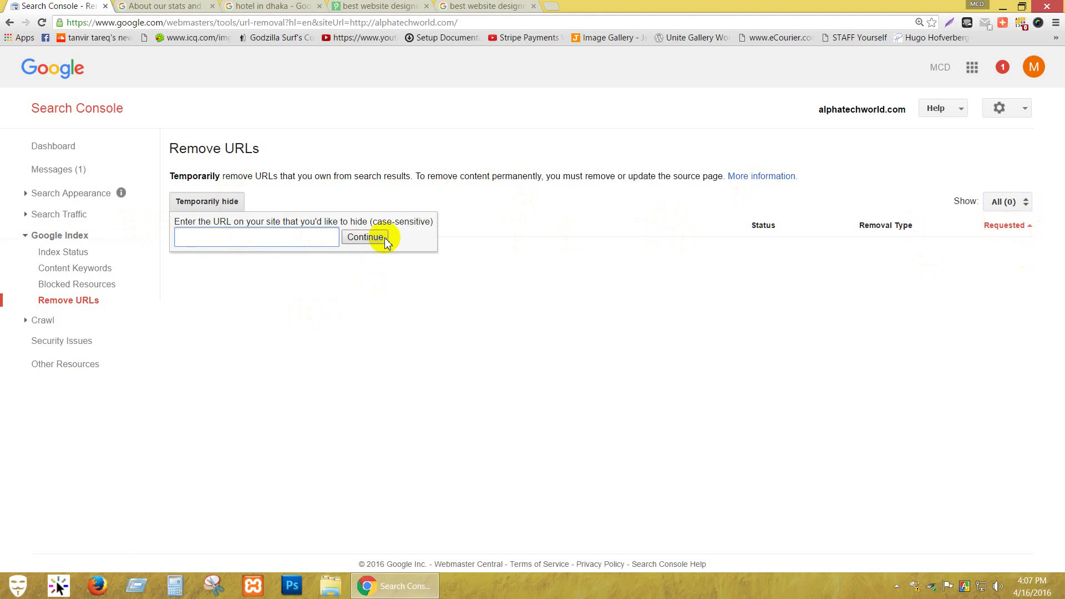
click(383, 6)
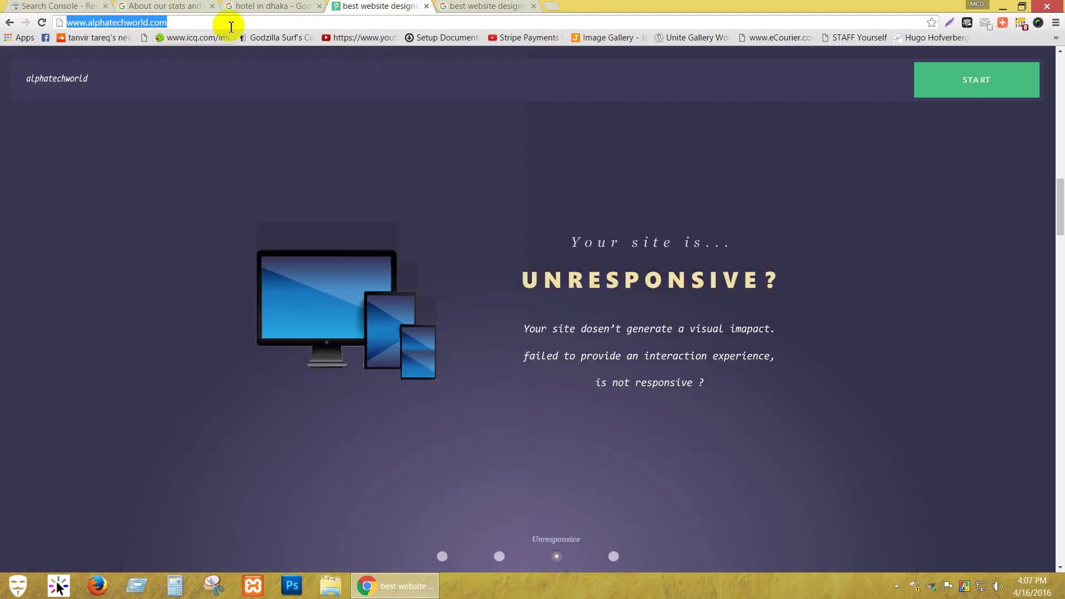
click(55, 6)
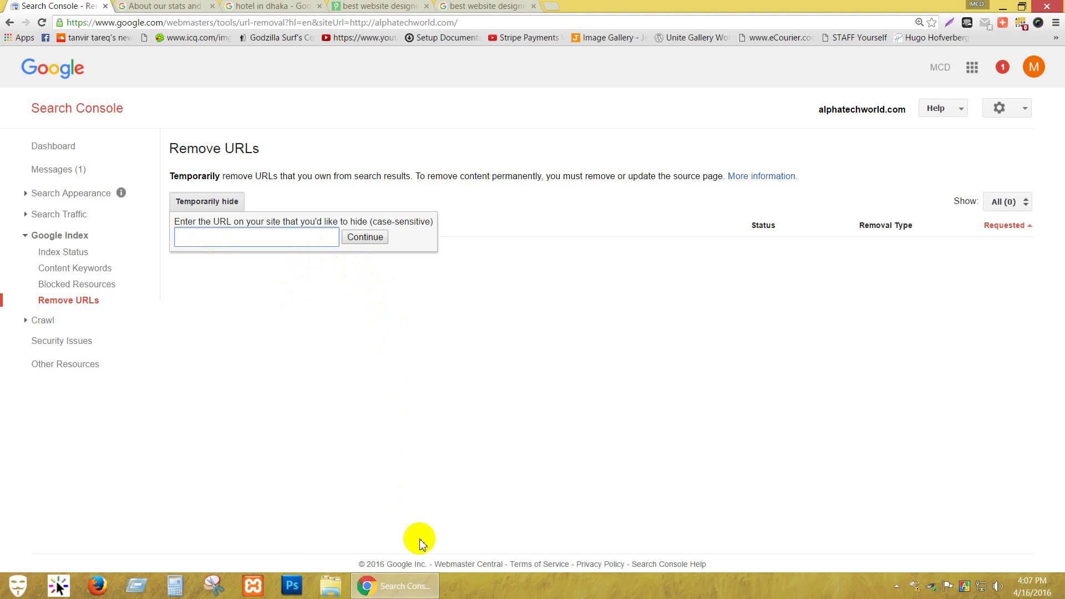
mouse_move(394, 594)
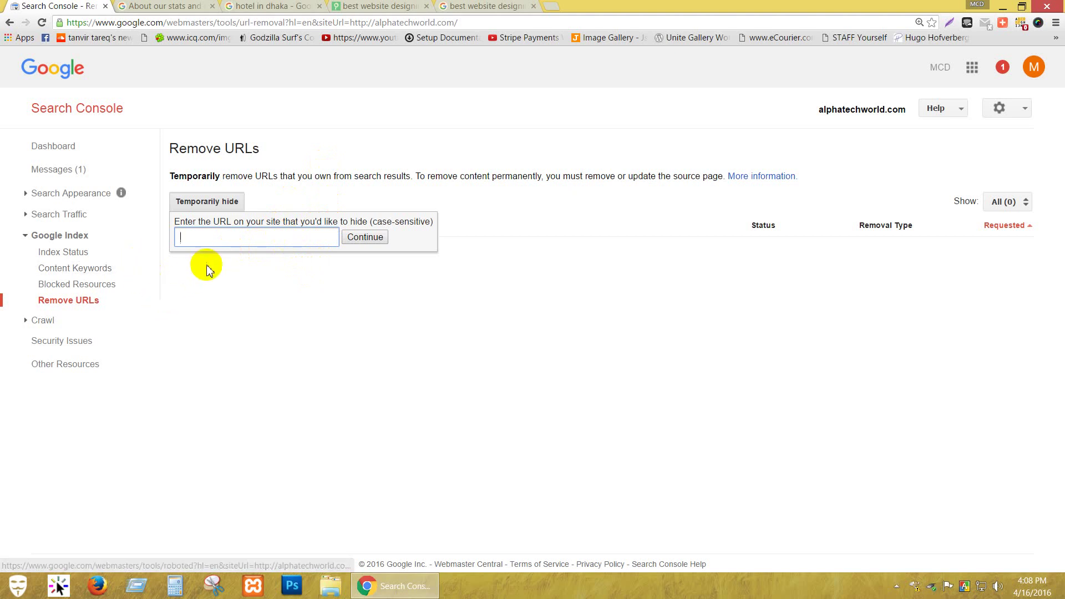
Close the About our stats and data help tab and expand Crawl in Search Console.
click(481, 7)
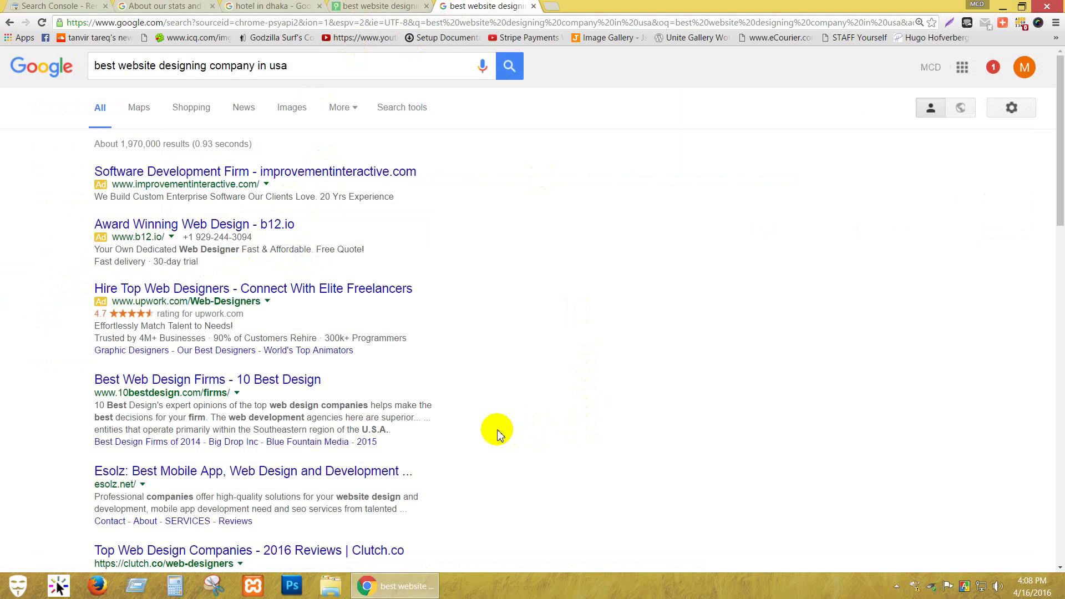
click(388, 7)
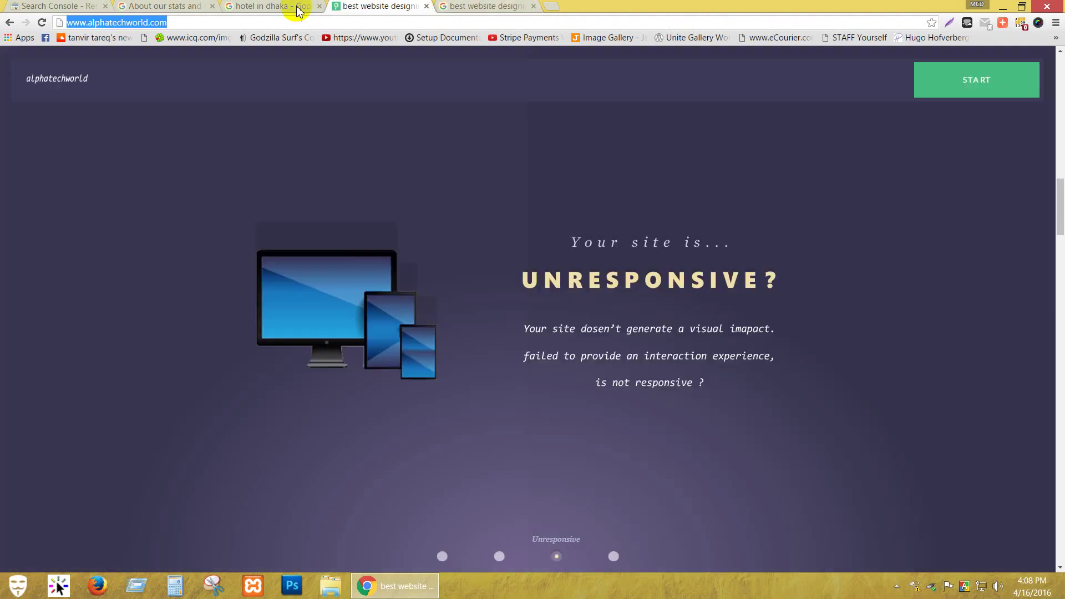
click(298, 10)
click(181, 6)
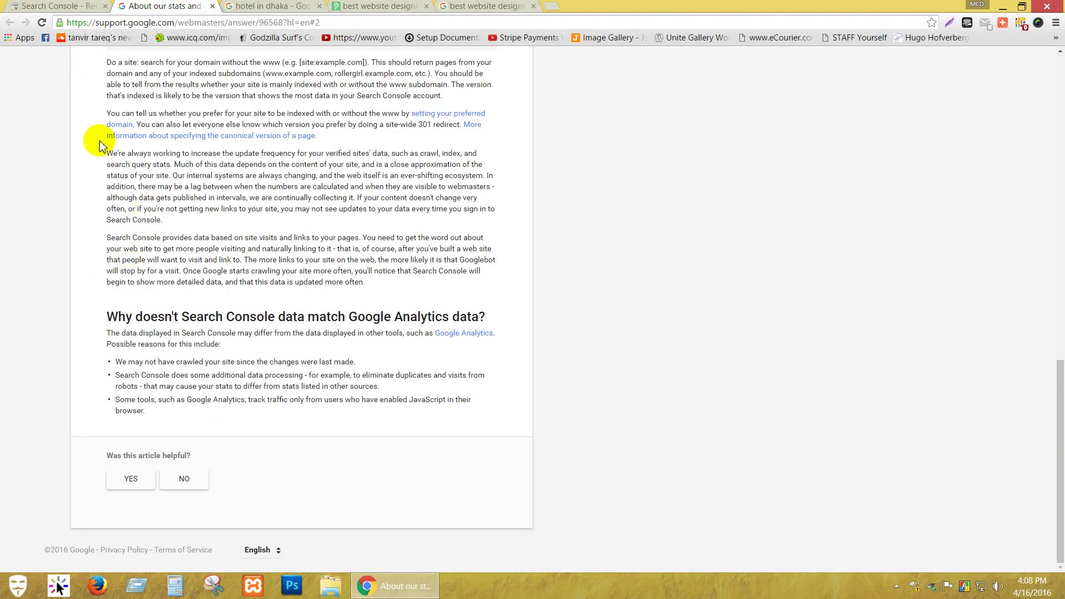
scroll(6, 177, up, 15)
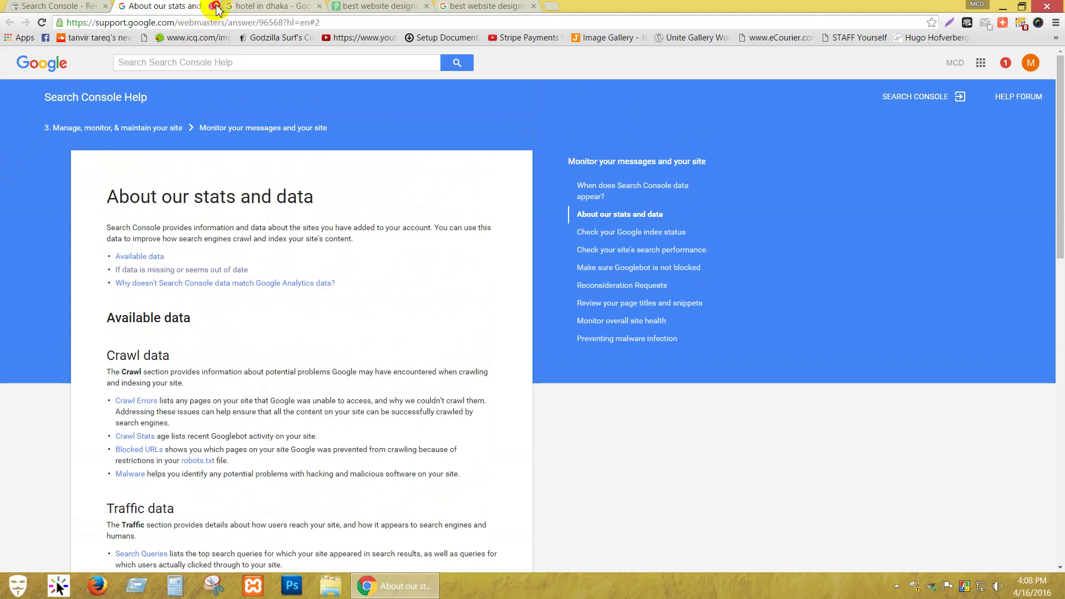
click(212, 7)
click(47, 7)
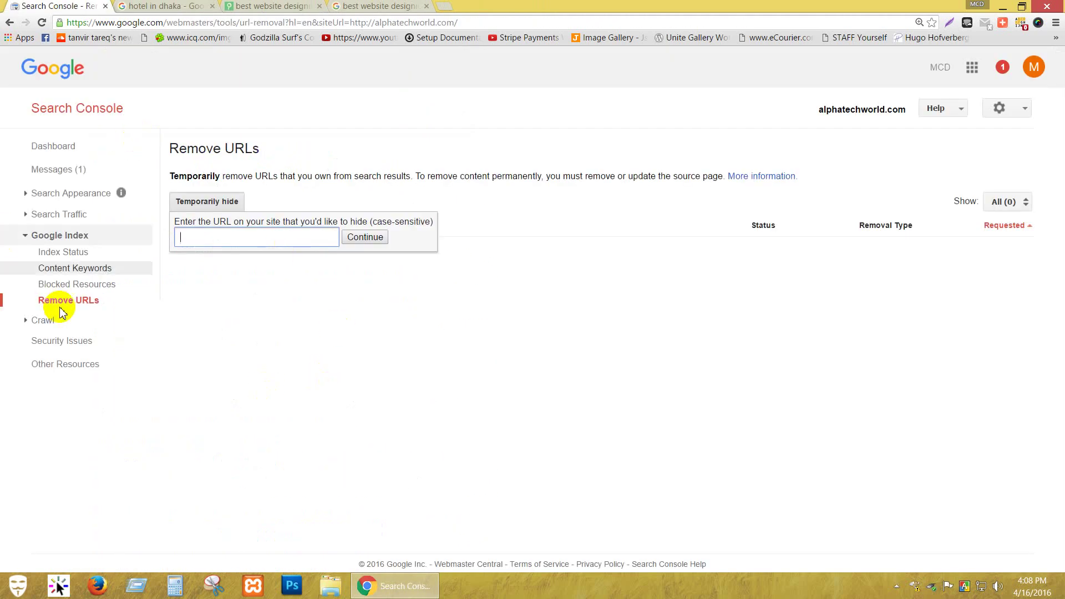
click(43, 322)
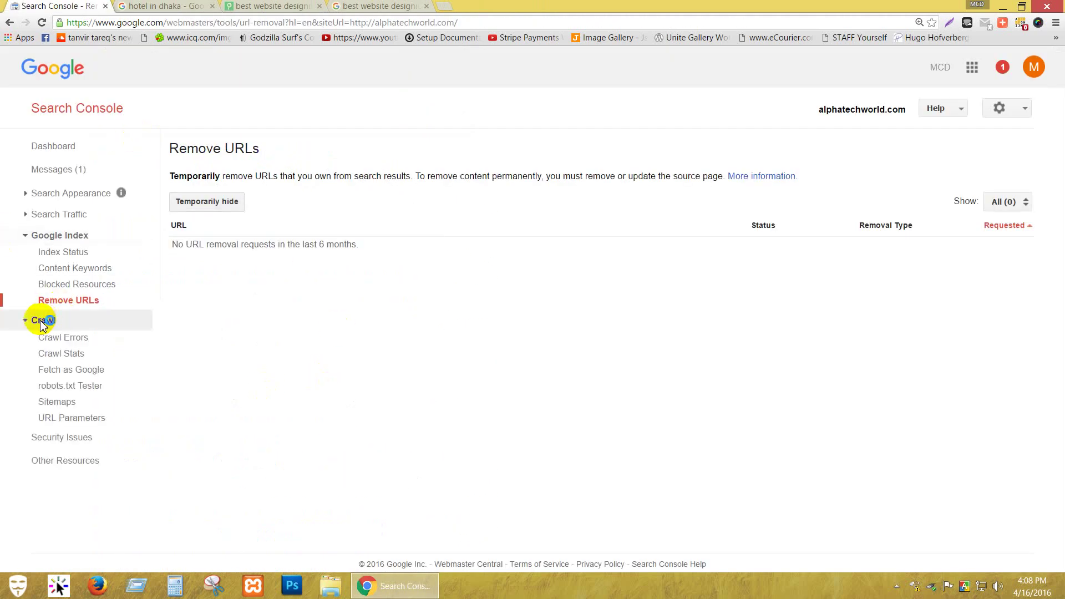
Check Crawl Errors (DNS, server connectivity, robots.txt fetch passing), then view 90-day Crawl Stats.
click(105, 346)
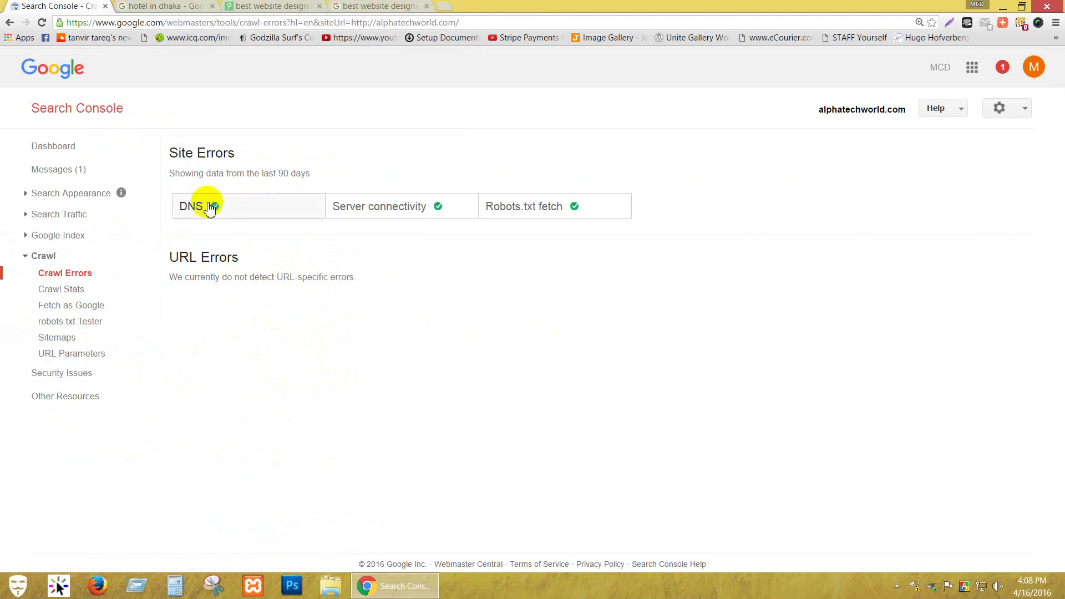
mouse_move(213, 208)
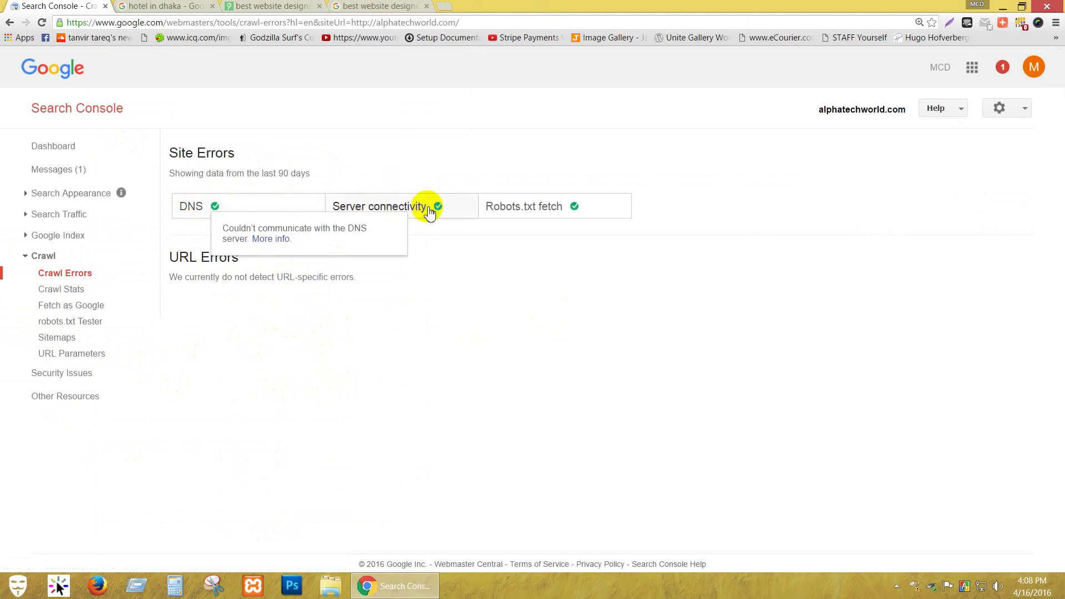
mouse_move(387, 219)
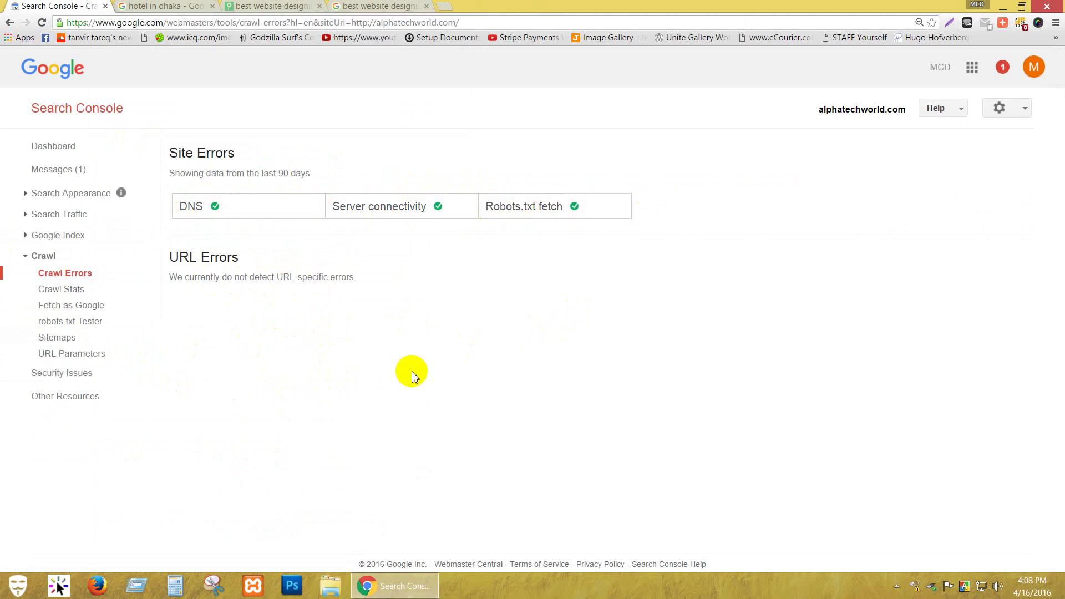
click(77, 290)
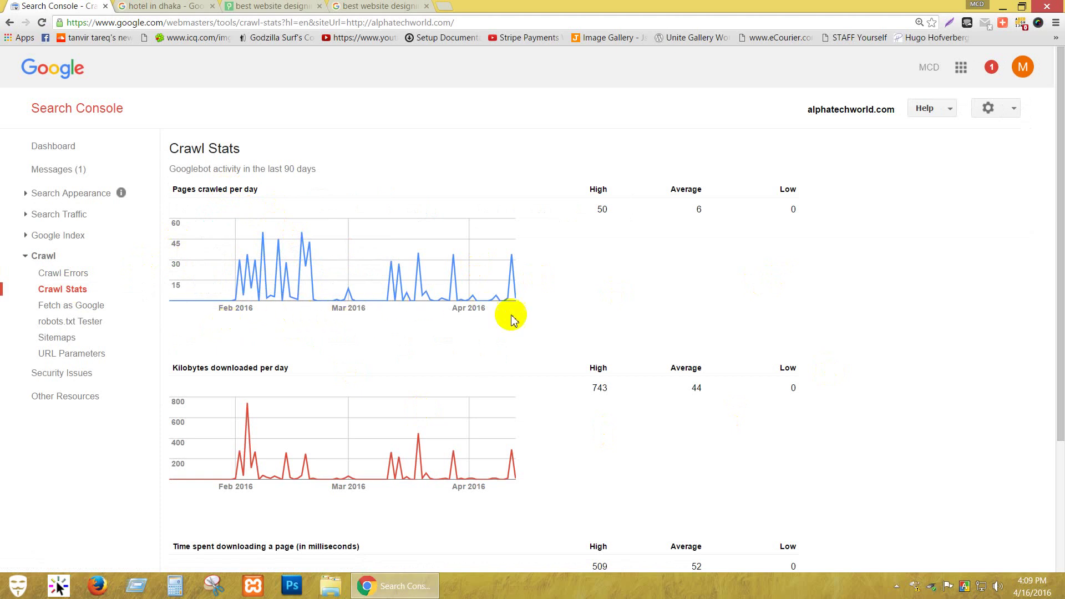
scroll(977, 318, down, 2)
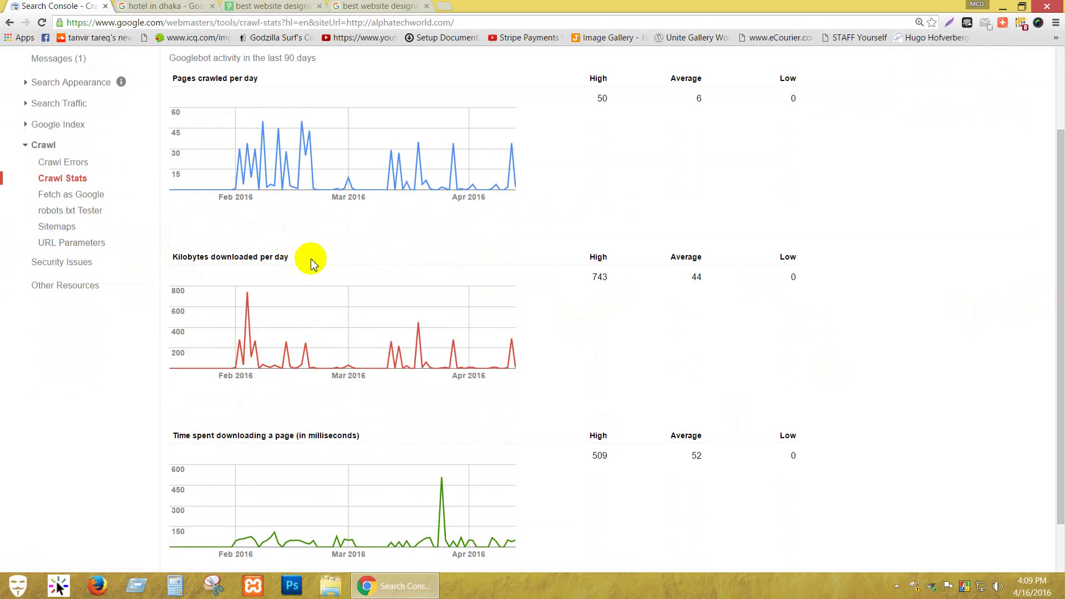
scroll(311, 263, down, 2)
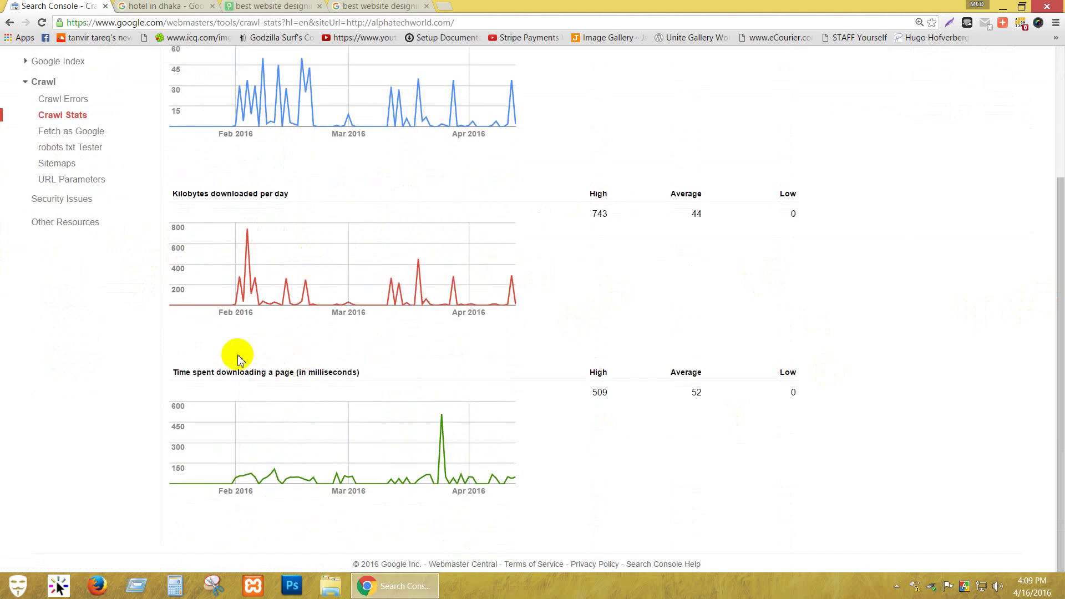
scroll(17, 322, up, 1)
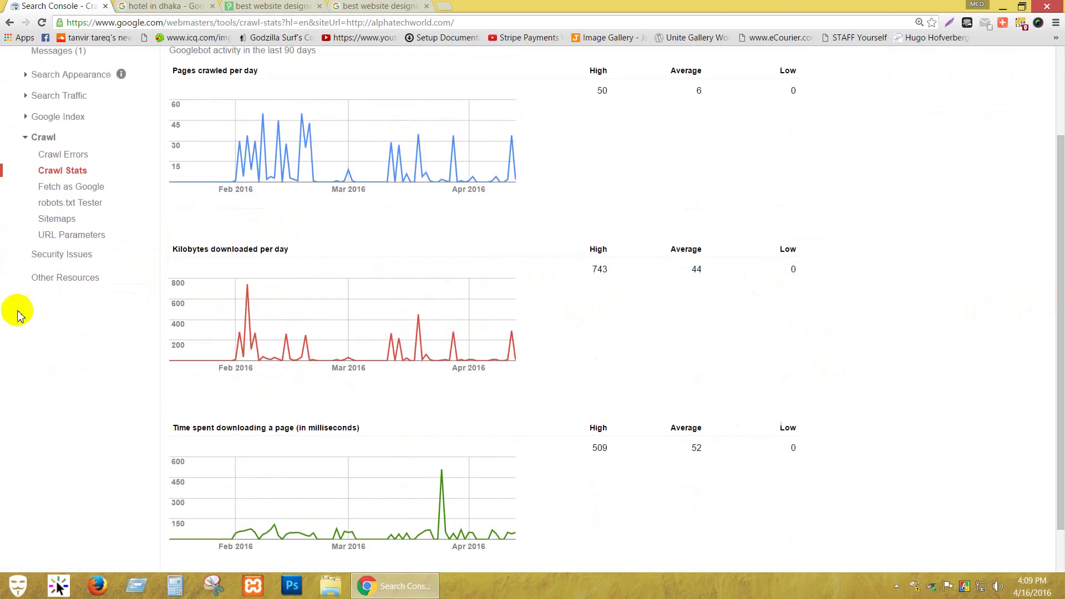
click(89, 189)
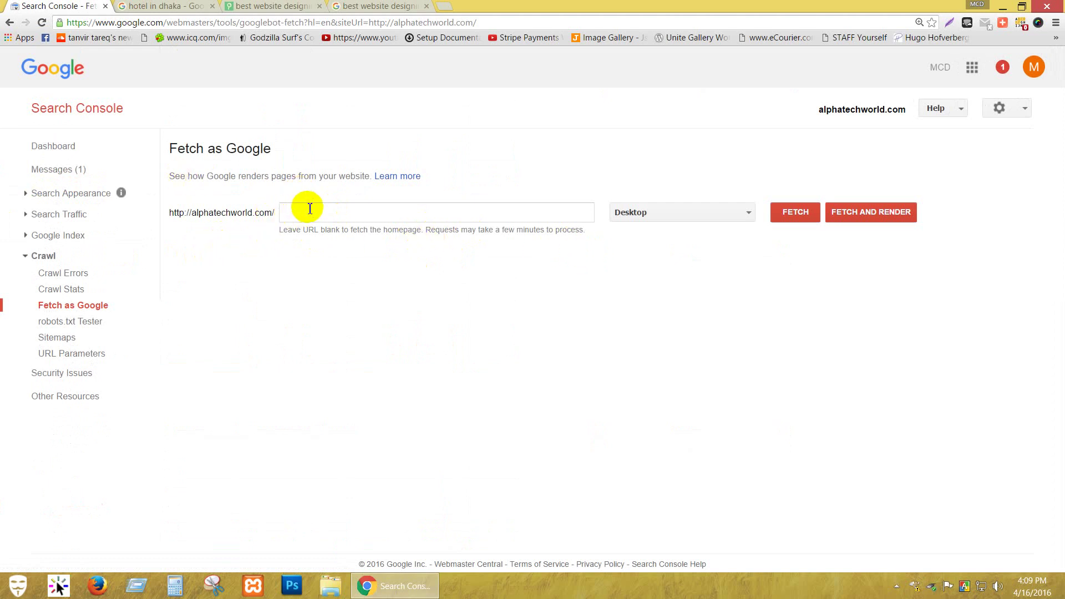
click(754, 216)
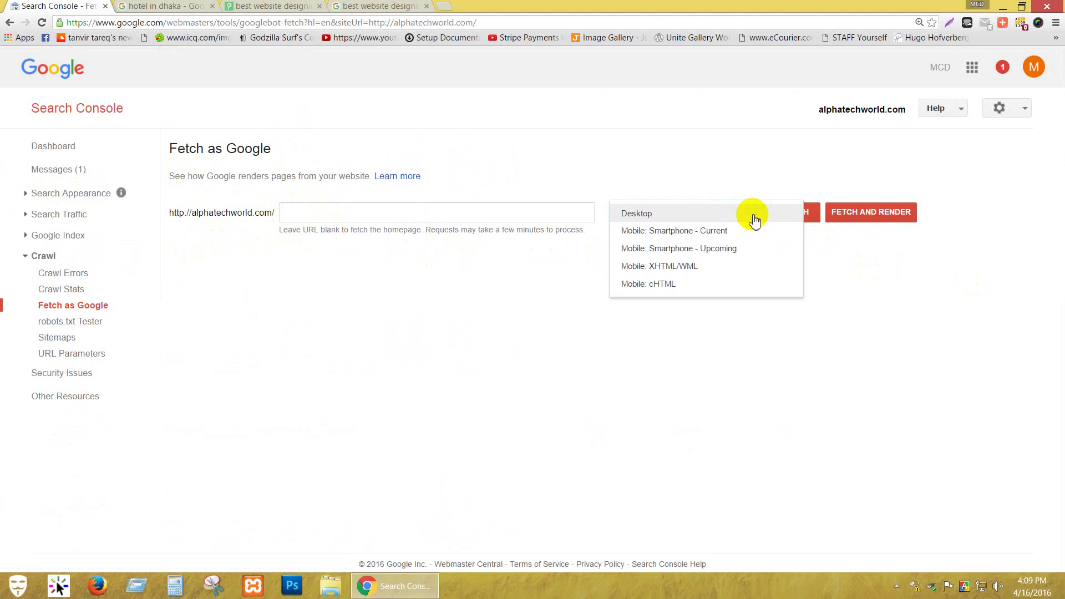
click(863, 280)
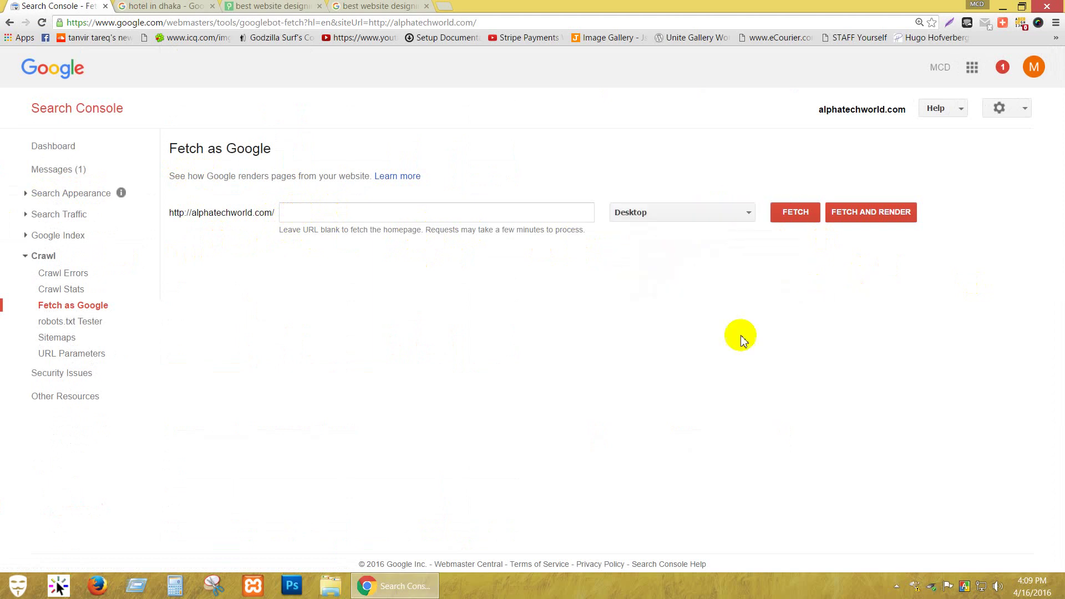
click(61, 321)
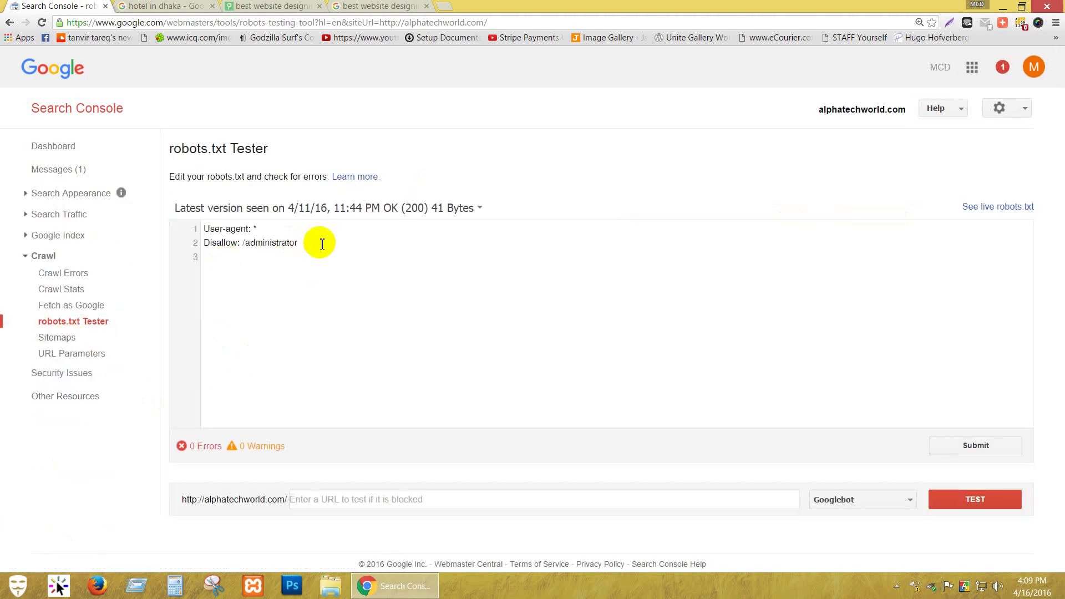
Compare the tester's rules with the live alphatechworld.com/robots.txt file.
drag(321, 244, 200, 225)
click(379, 298)
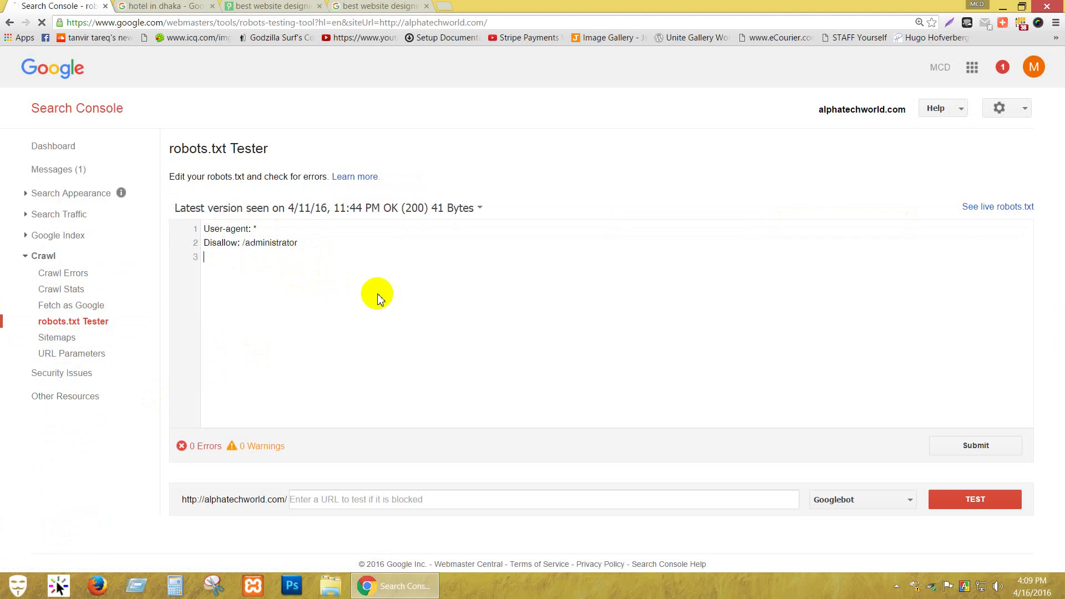
click(294, 7)
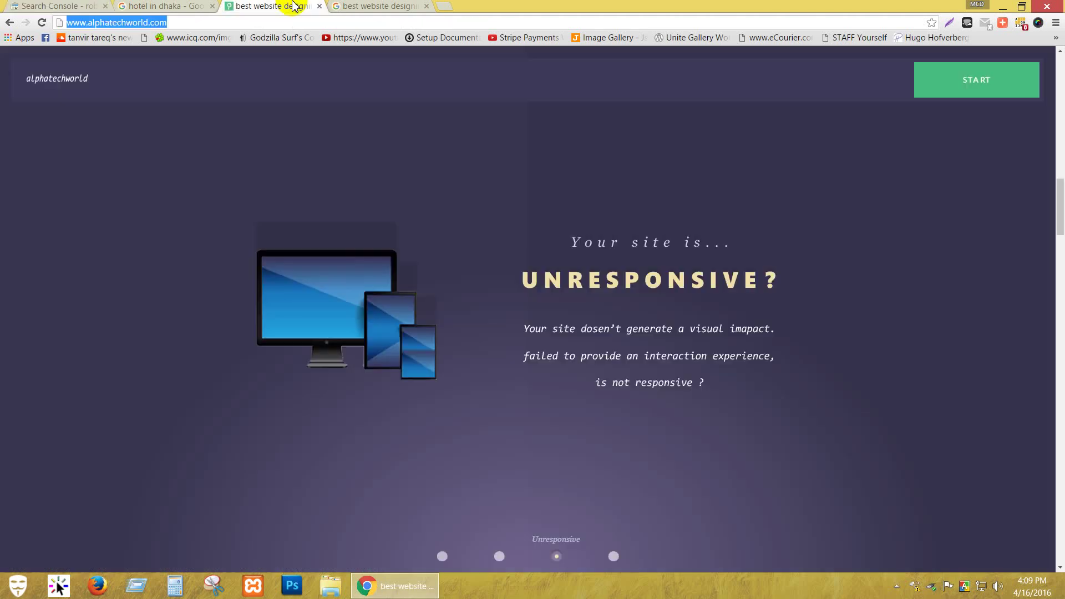
click(244, 21)
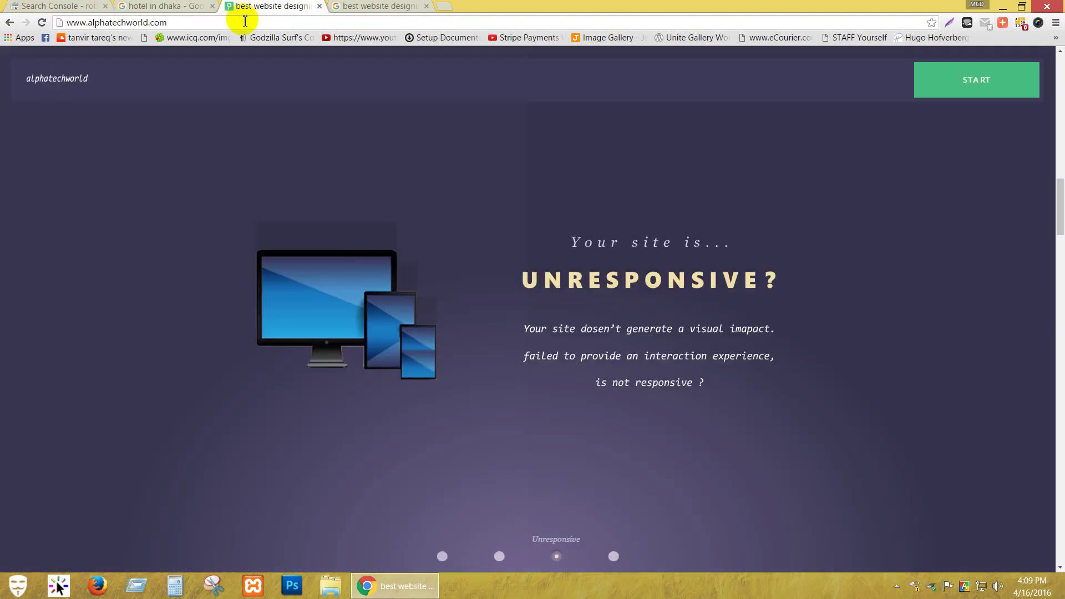
text(/robots.t)
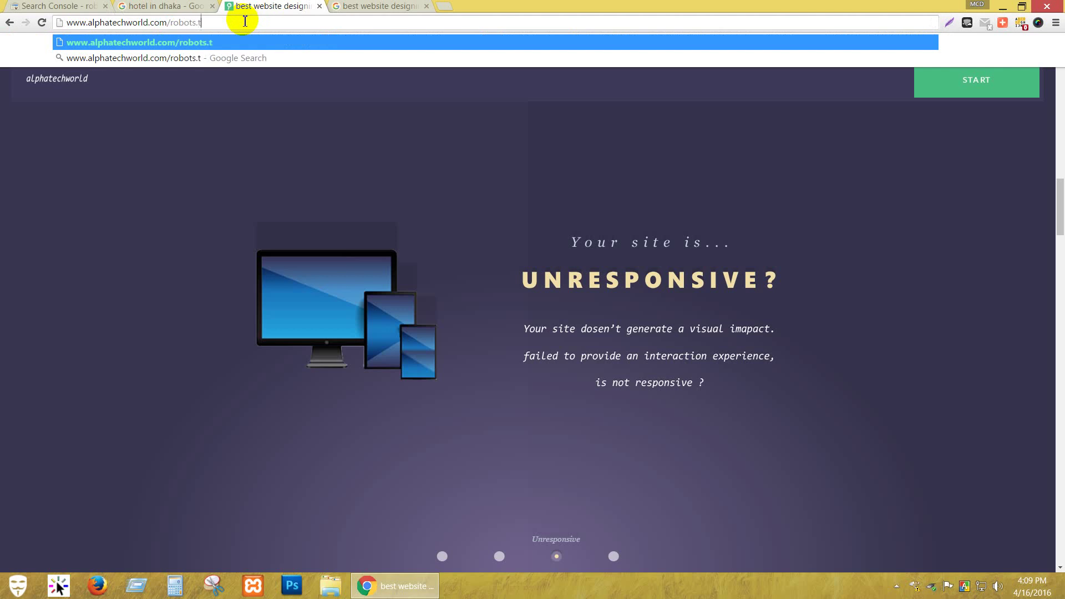
text(xt)
key(Return)
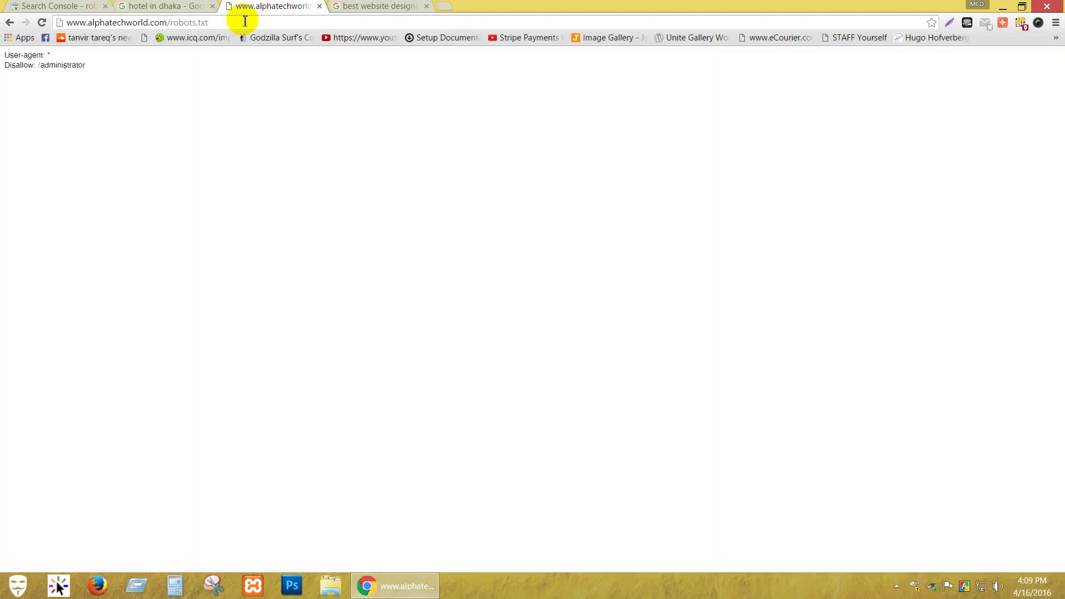
click(65, 6)
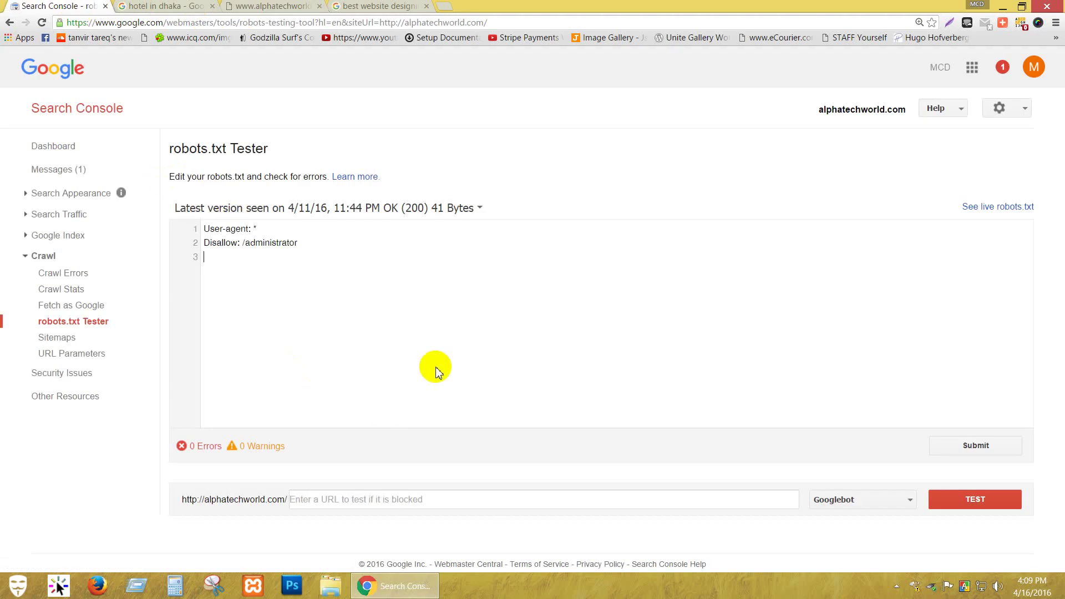
Test the homepage as Googlebot, confirming ALLOWED, and browse the crawler list.
click(971, 505)
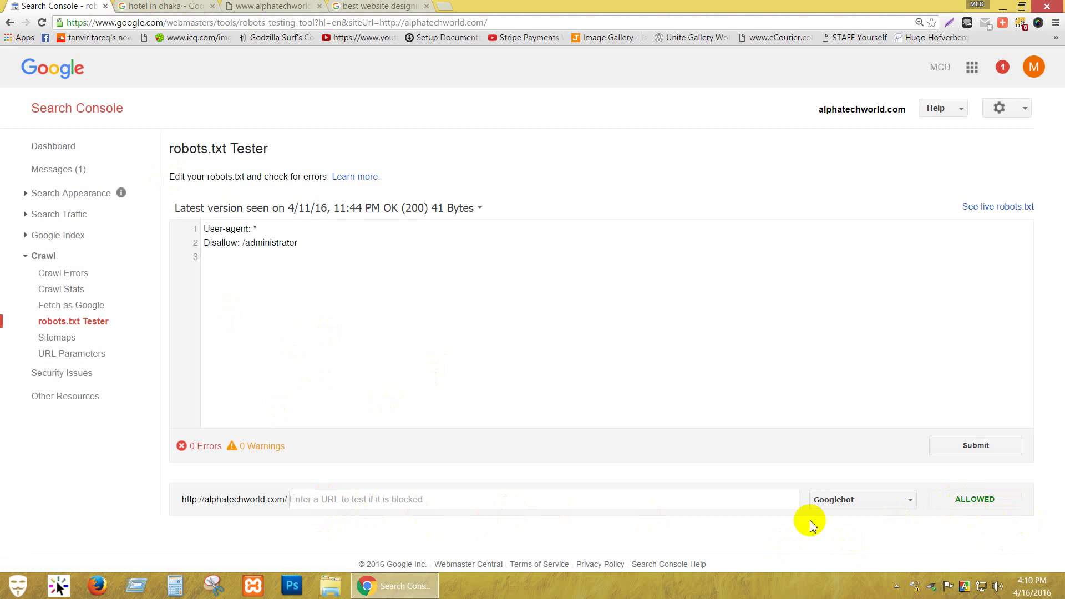
click(868, 505)
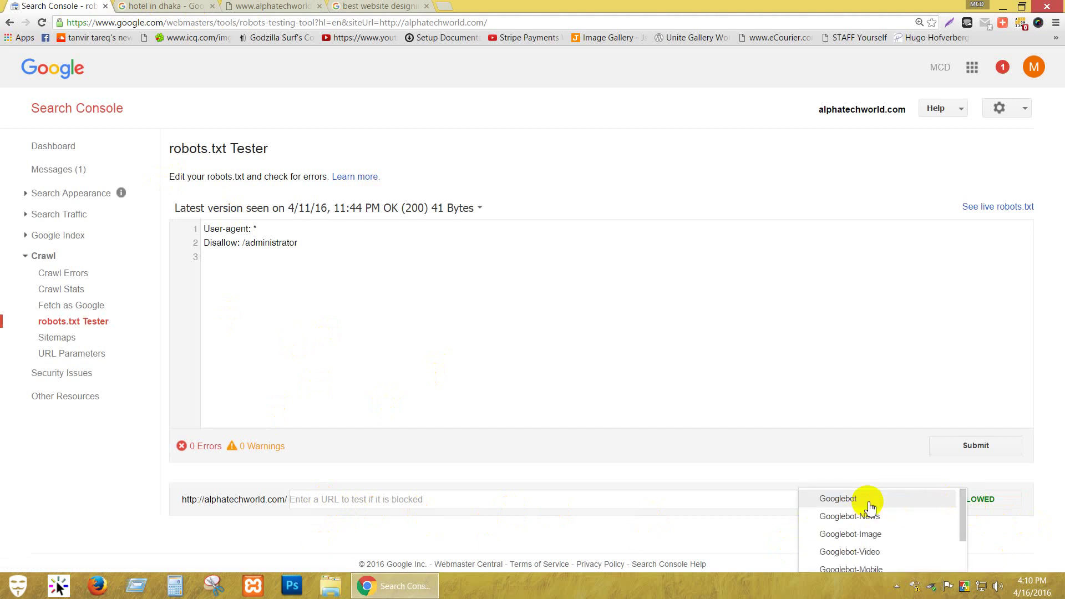
scroll(887, 541, down, 2)
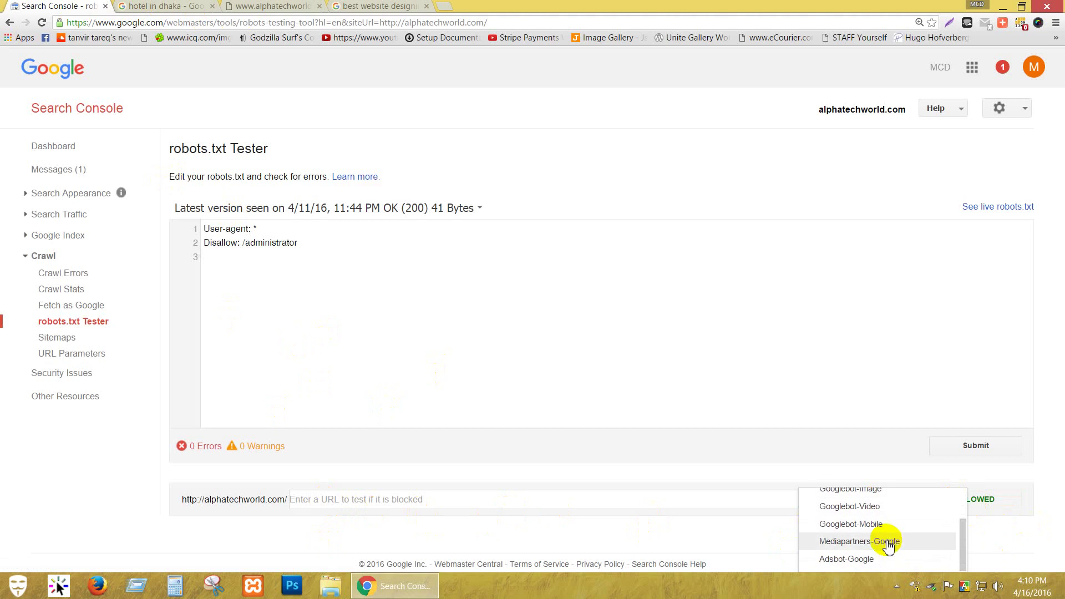
scroll(887, 541, up, 2)
click(875, 444)
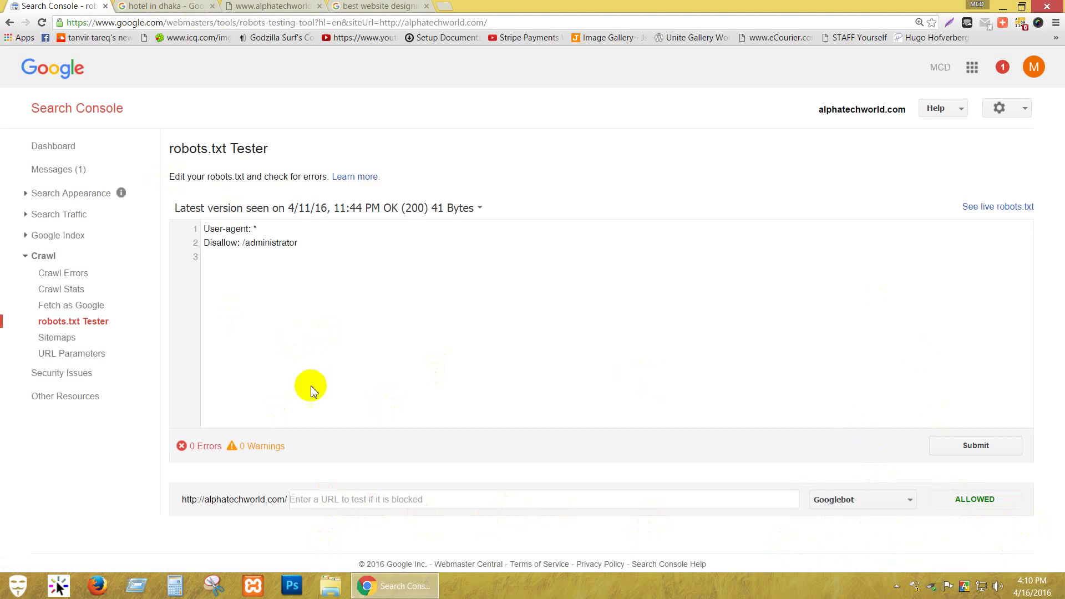
click(57, 338)
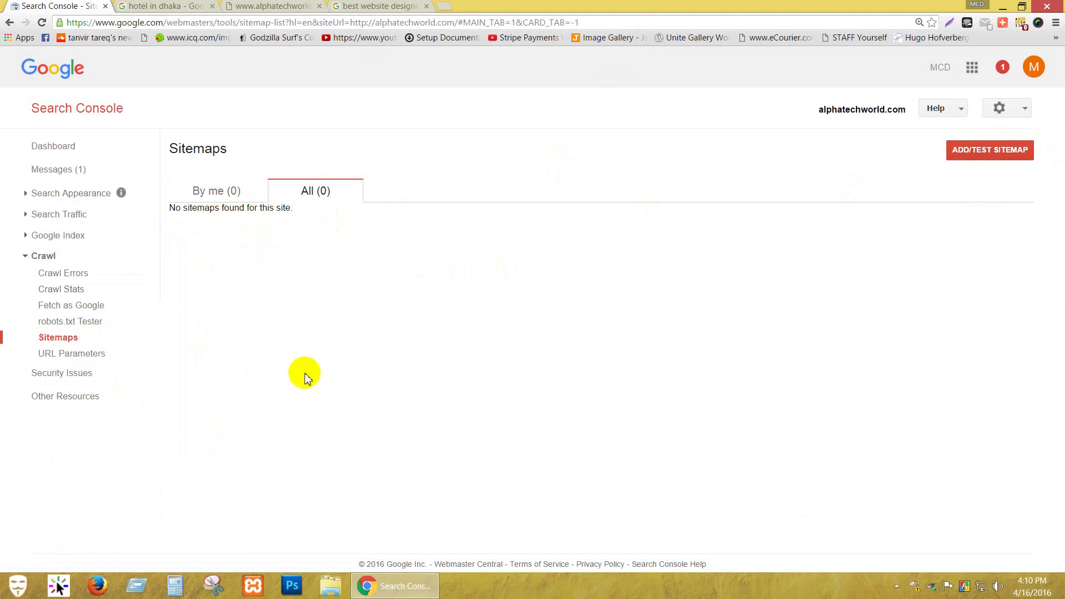
Review Sitemaps and URL Parameters, then open Structured Data Testing Tool from Other Resources in a new tab.
click(94, 353)
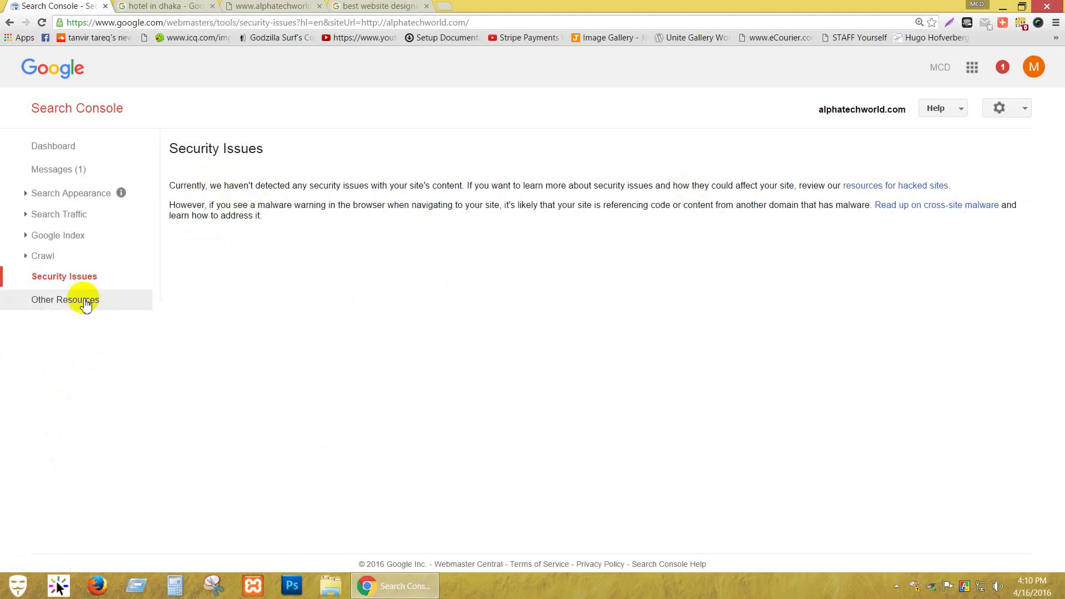
click(60, 308)
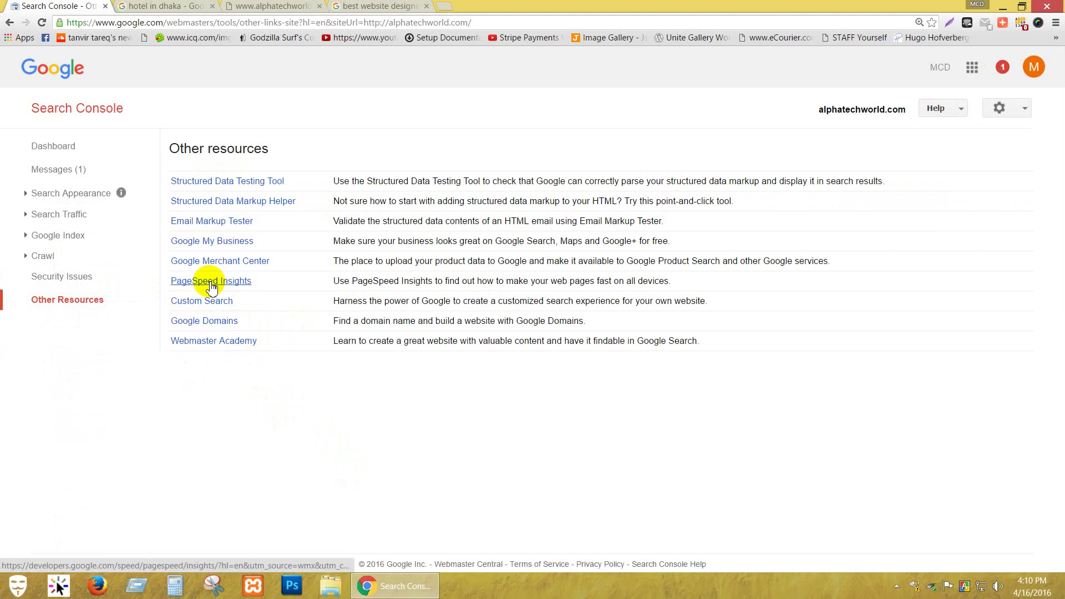
right_click(217, 184)
click(244, 191)
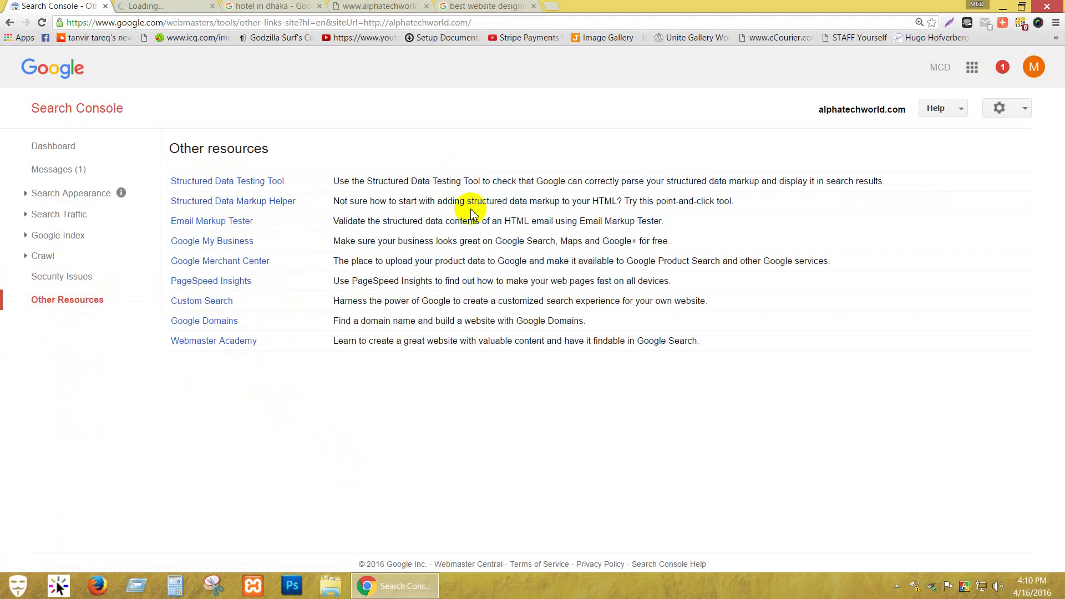
click(167, 7)
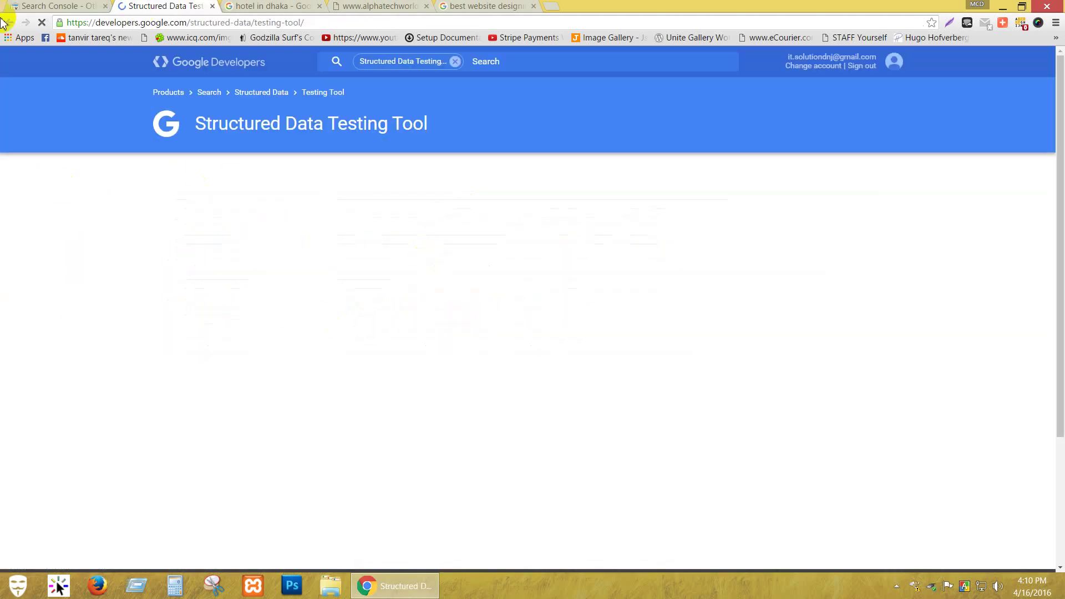
Open the Structured Data Testing Tool's empty code editor, then go back to Search Console.
click(49, 5)
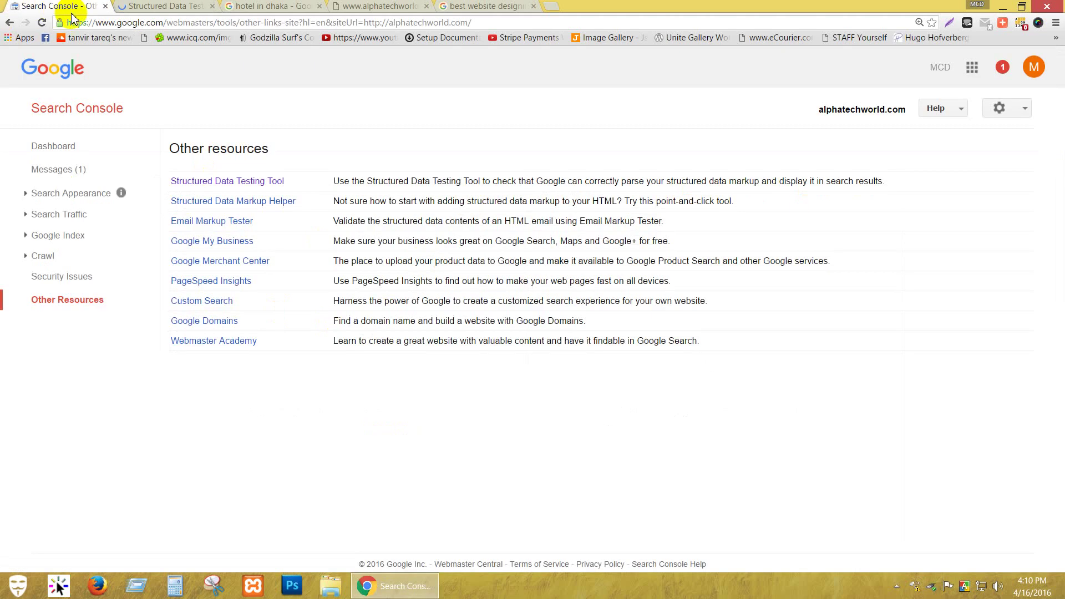
click(160, 5)
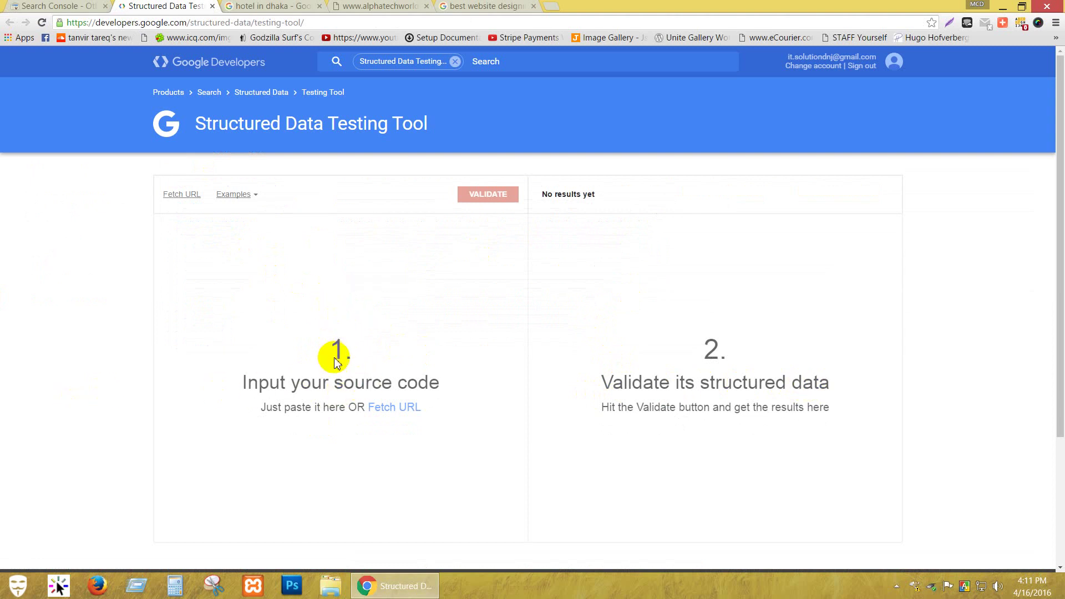
click(336, 362)
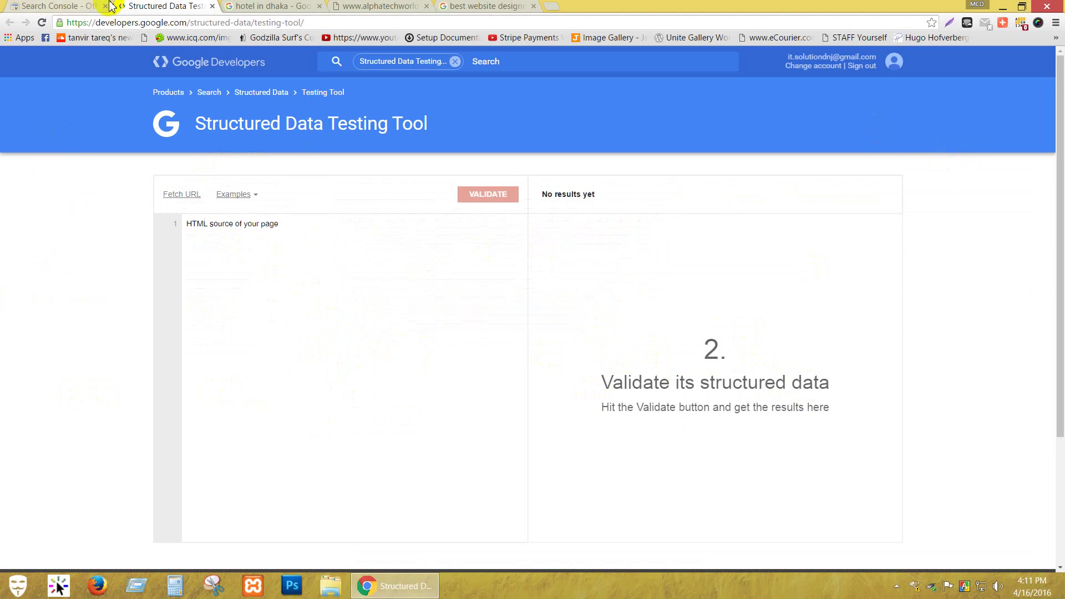
click(53, 6)
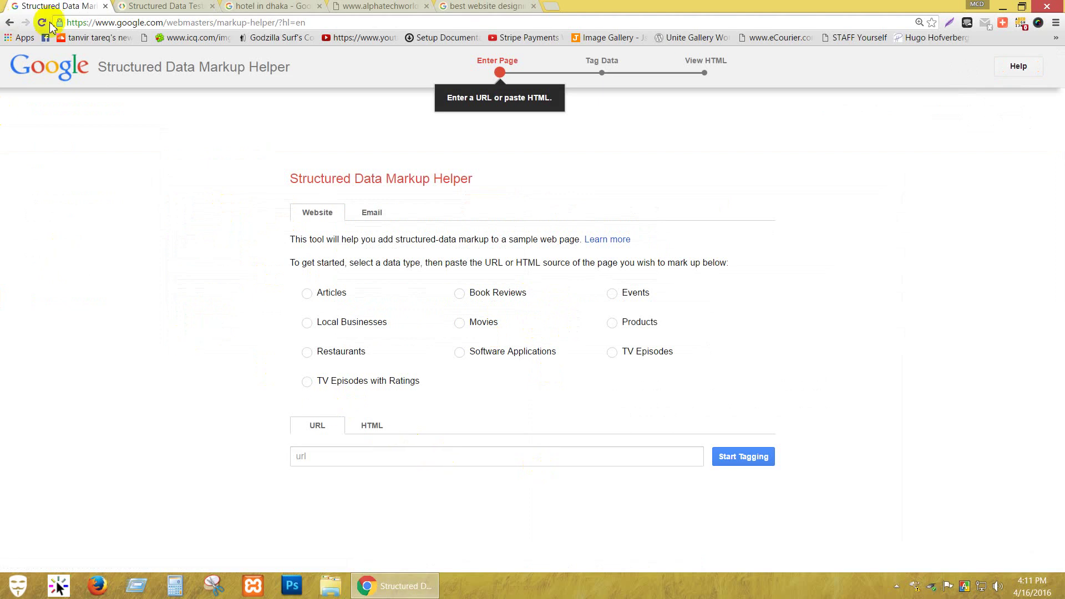
Select Articles as the markup data type and place the cursor in the empty URL field.
click(311, 296)
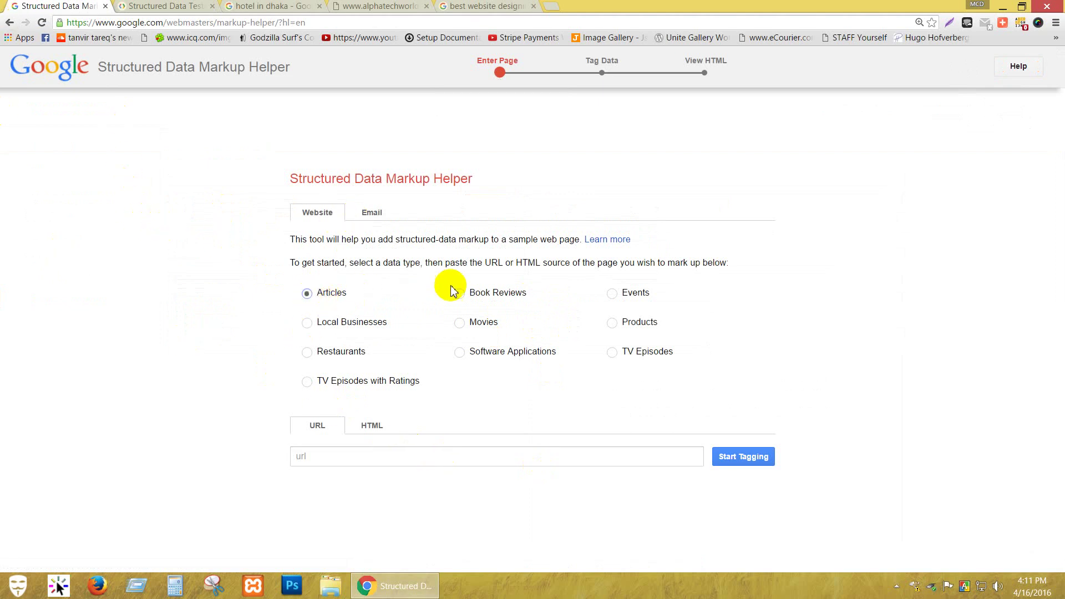
click(341, 455)
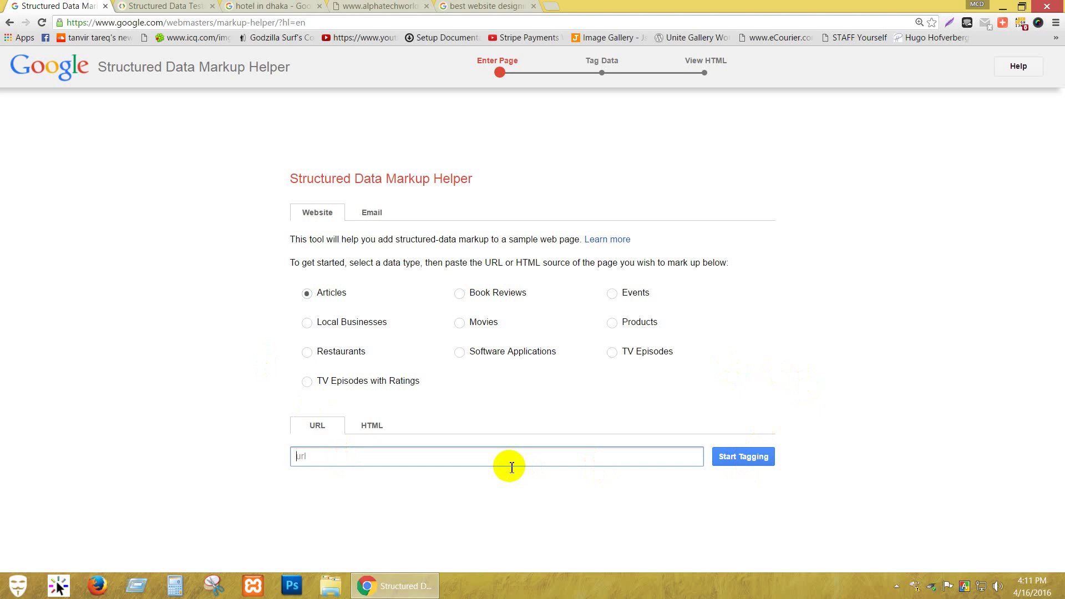
click(227, 6)
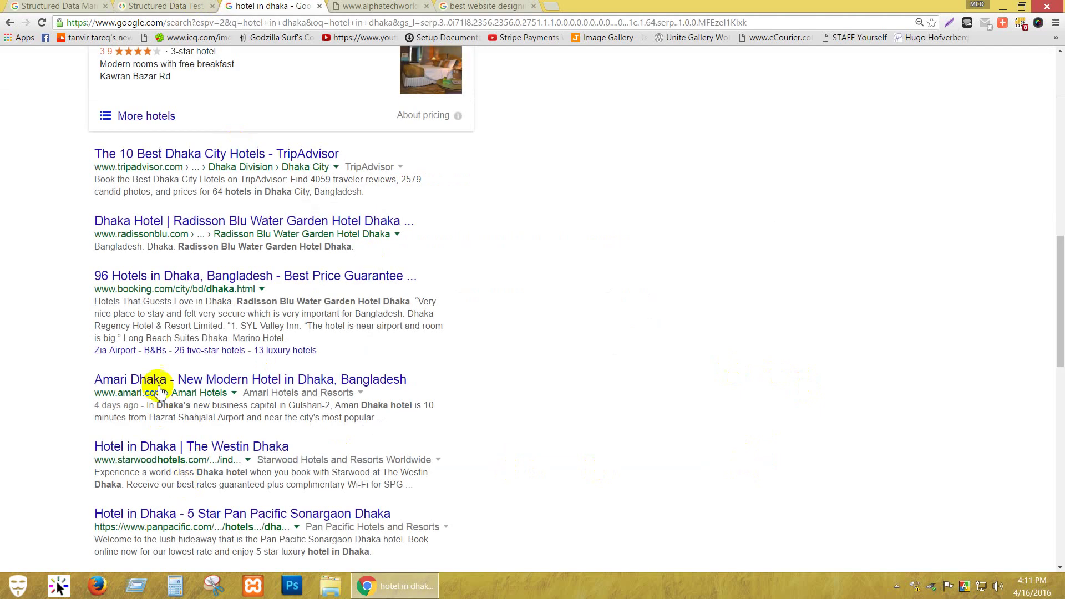
scroll(115, 317, up, 2)
scroll(115, 317, up, 6)
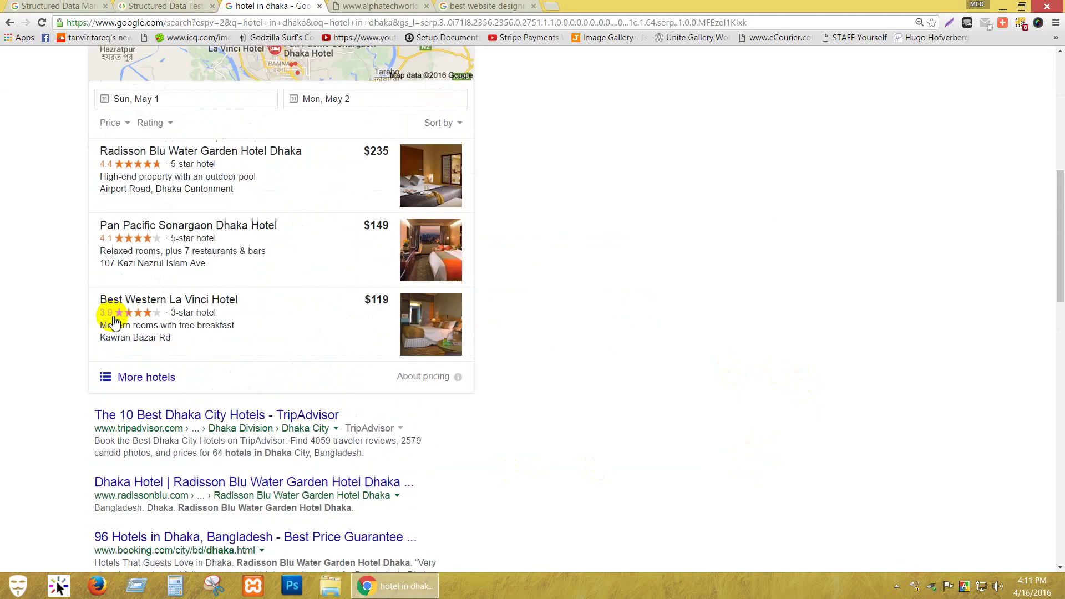
scroll(114, 322, up, 1)
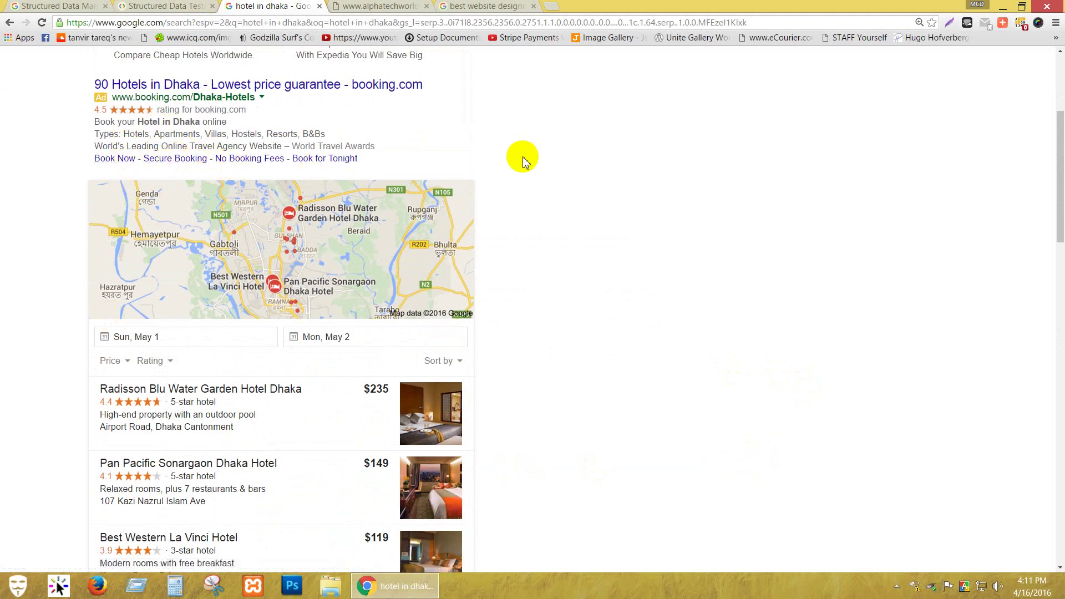
click(407, 6)
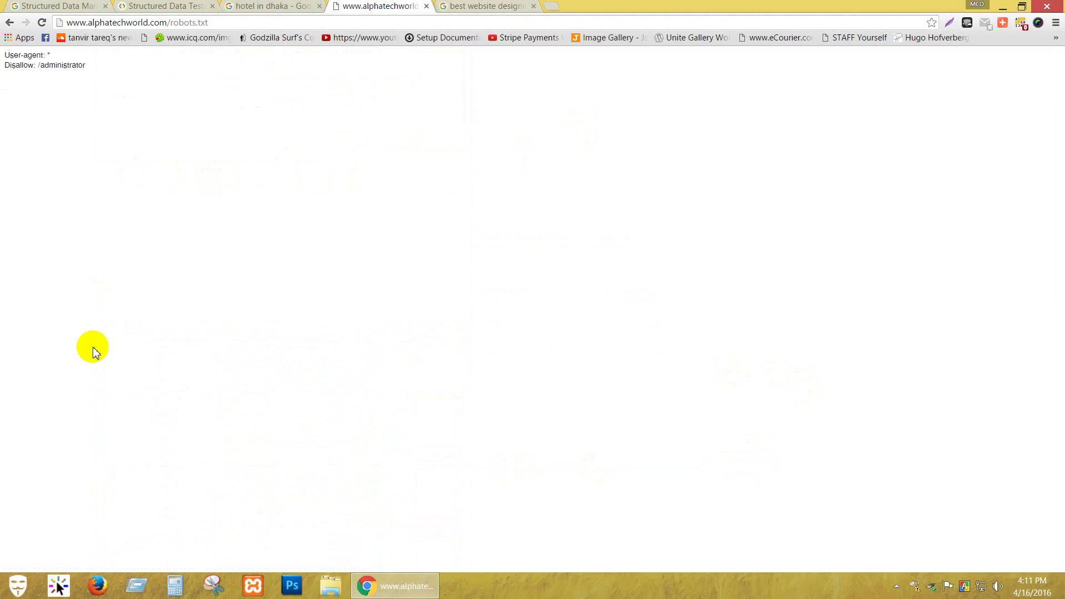
click(134, 7)
click(14, 6)
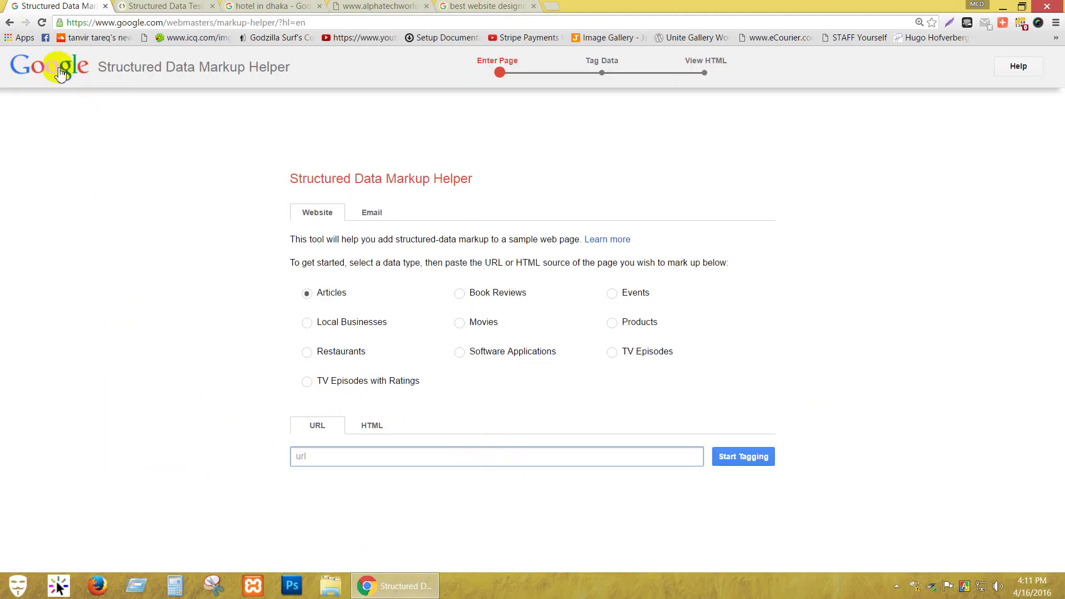
Go back to Search Console's Other resources list of tools.
click(8, 24)
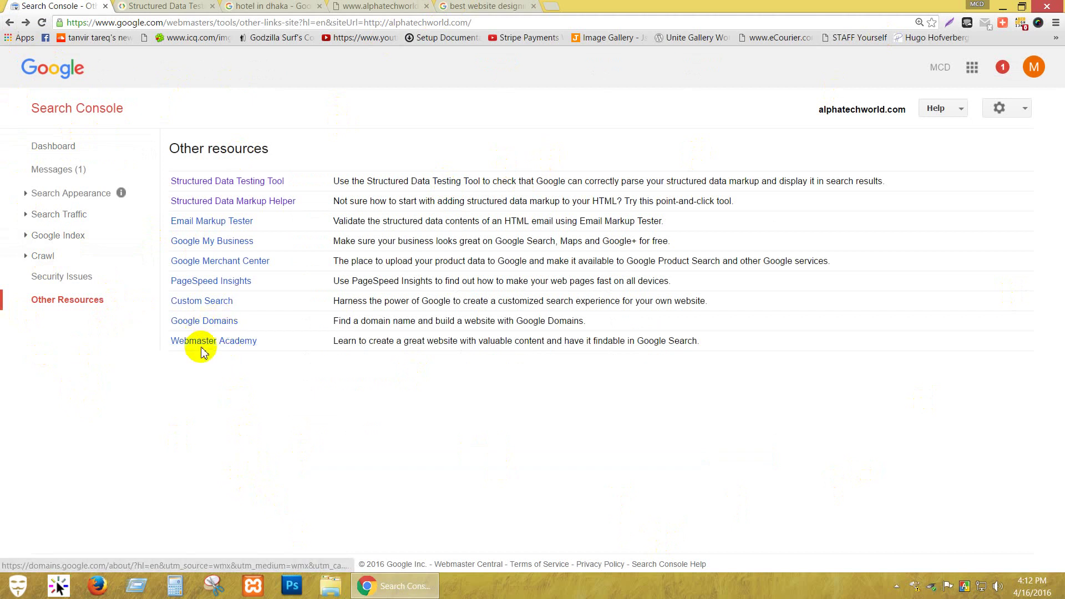
click(201, 306)
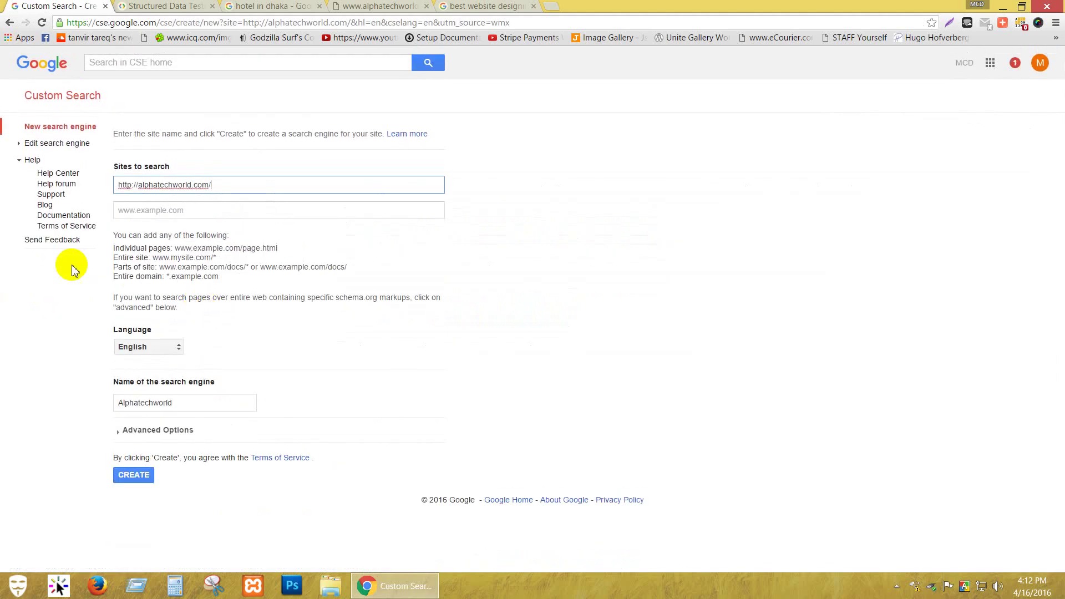
click(8, 22)
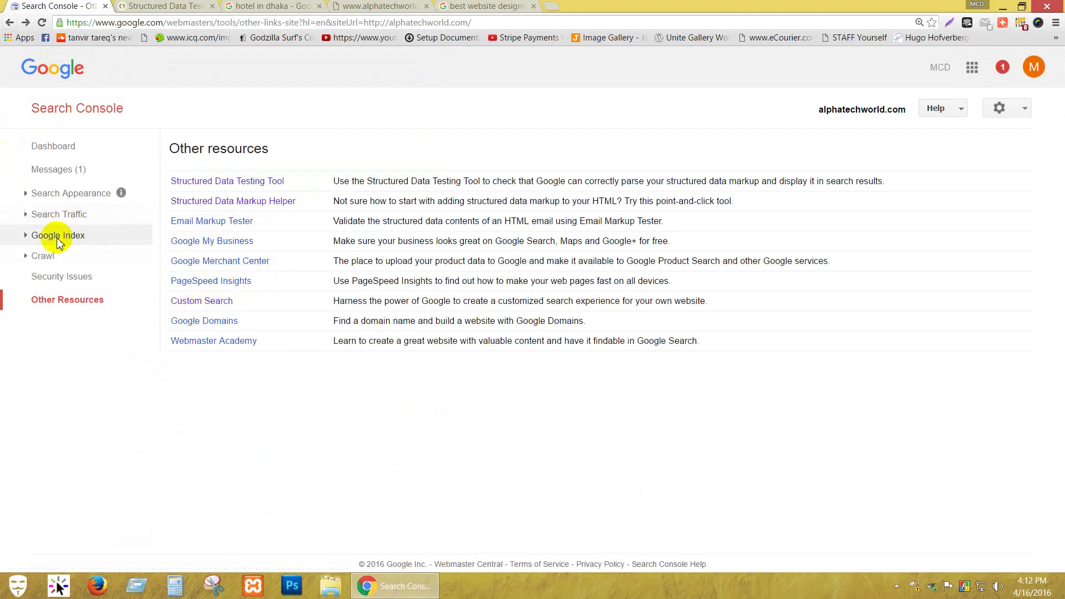
Visit Blocked Resources and Remove URLs under Google Index, ending on Index Status with 0 pages indexed.
click(26, 237)
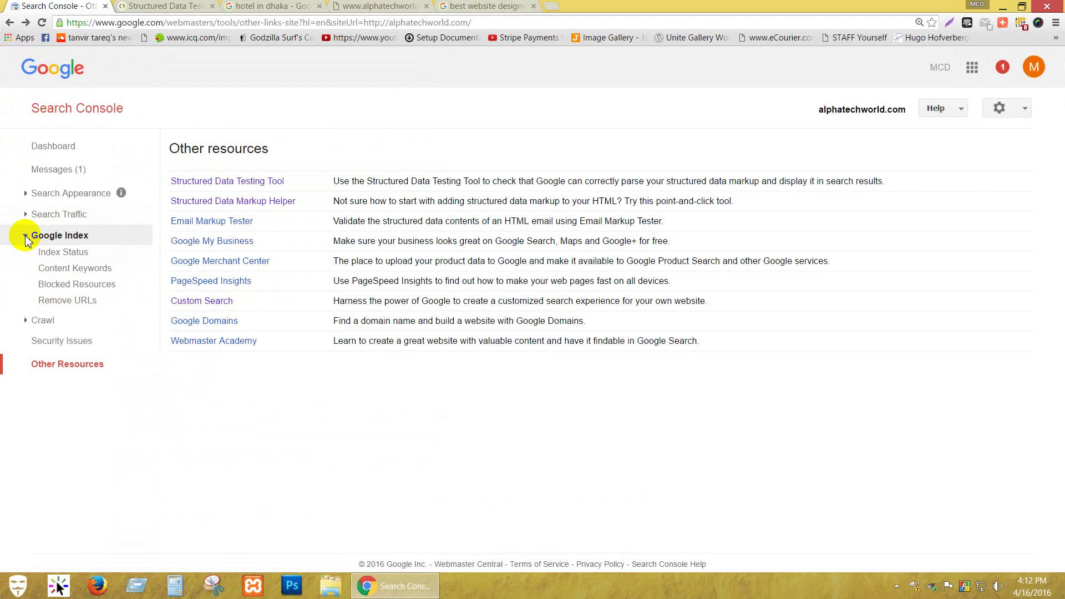
click(111, 292)
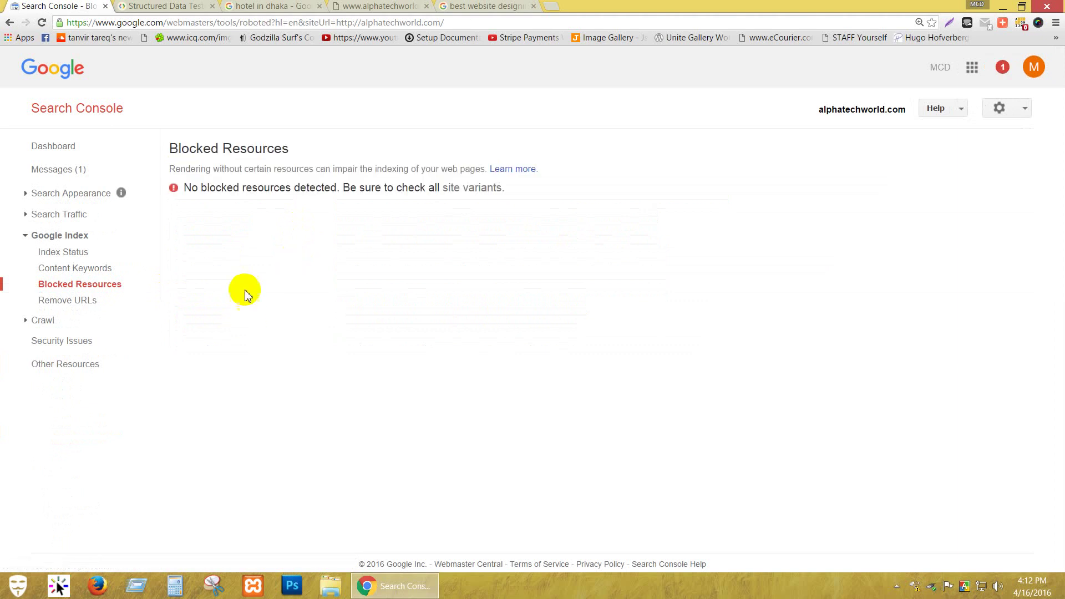
click(62, 303)
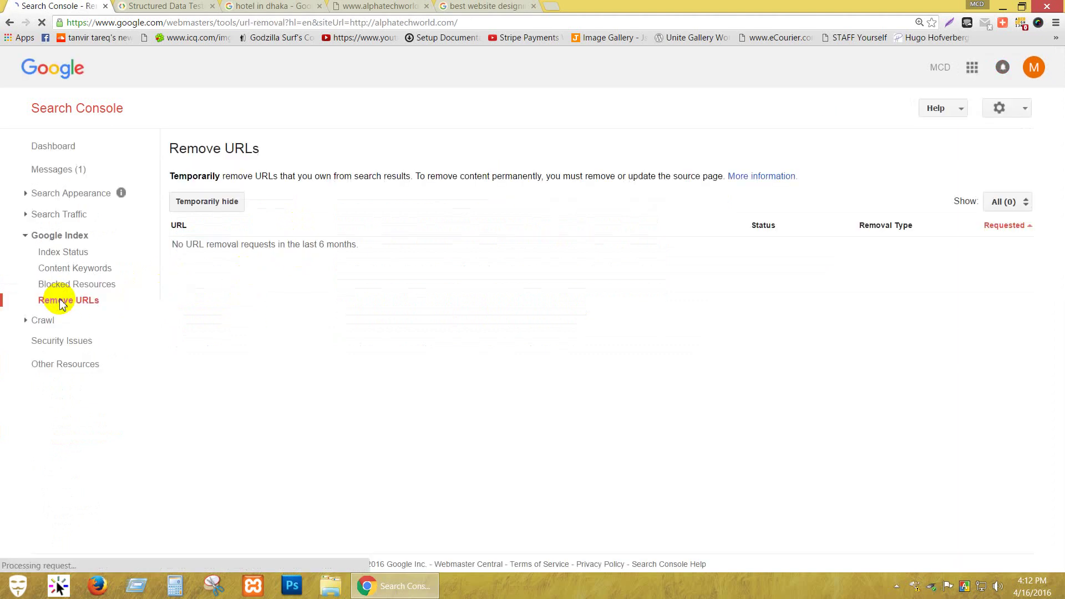
click(75, 253)
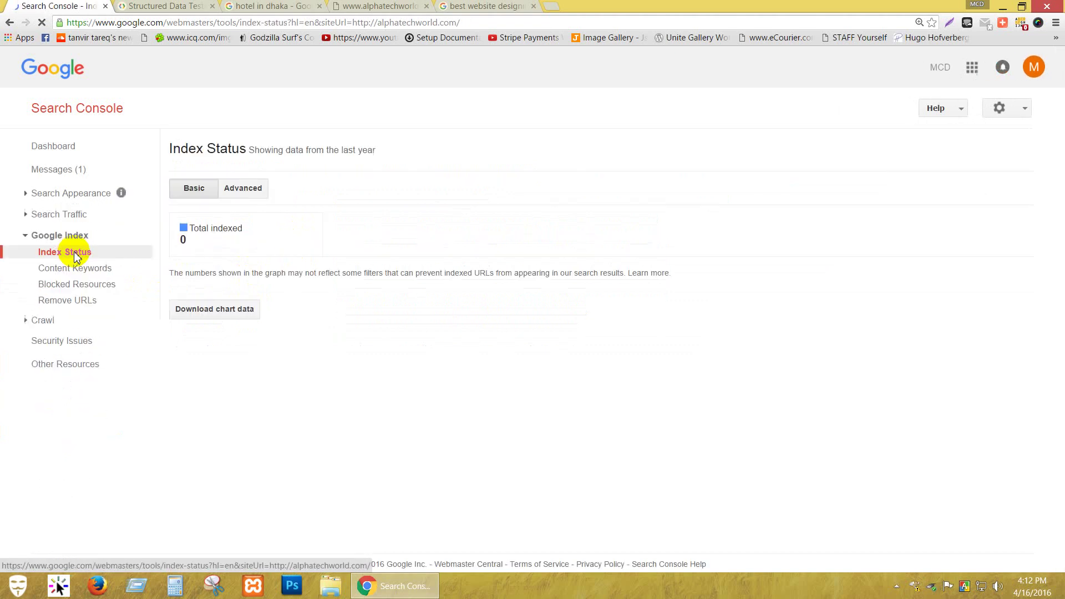
Show Index Status in Advanced view (0 indexed, 0 blocked by robots) and expand Search Traffic and Crawl.
click(250, 189)
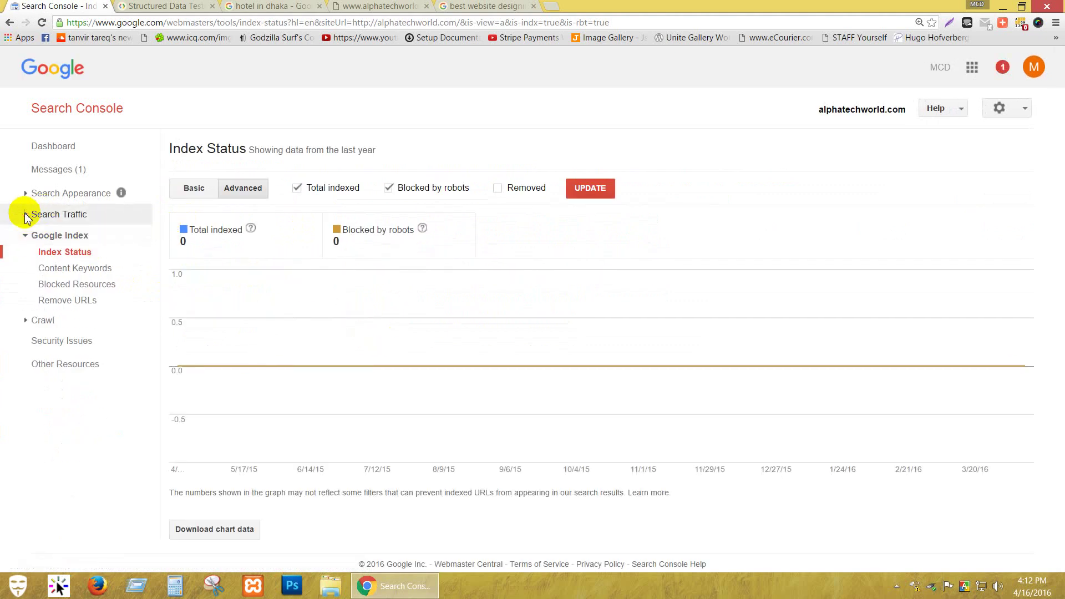
click(25, 215)
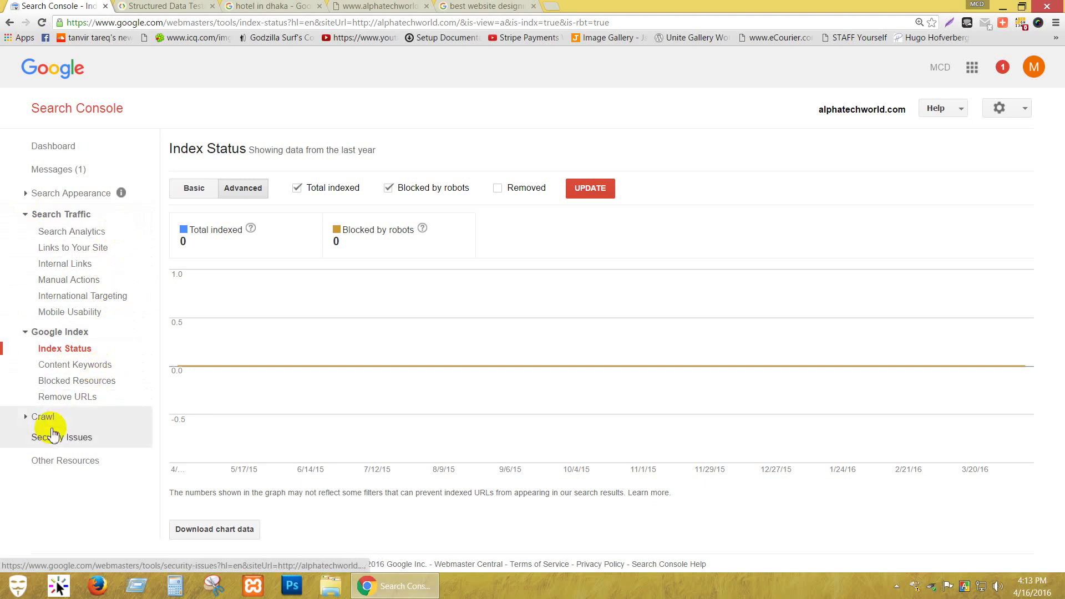
click(44, 417)
scroll(93, 408, down, 1)
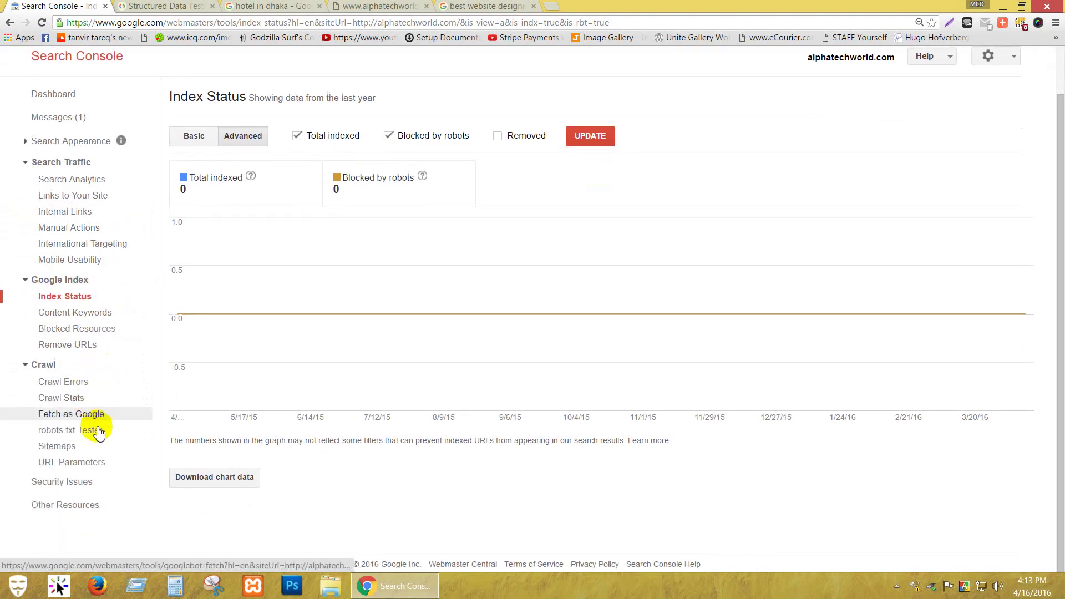
Check URL Parameters and Security Issues, then review the 90-day Crawl Stats charts (peak 743 KB/day).
click(110, 465)
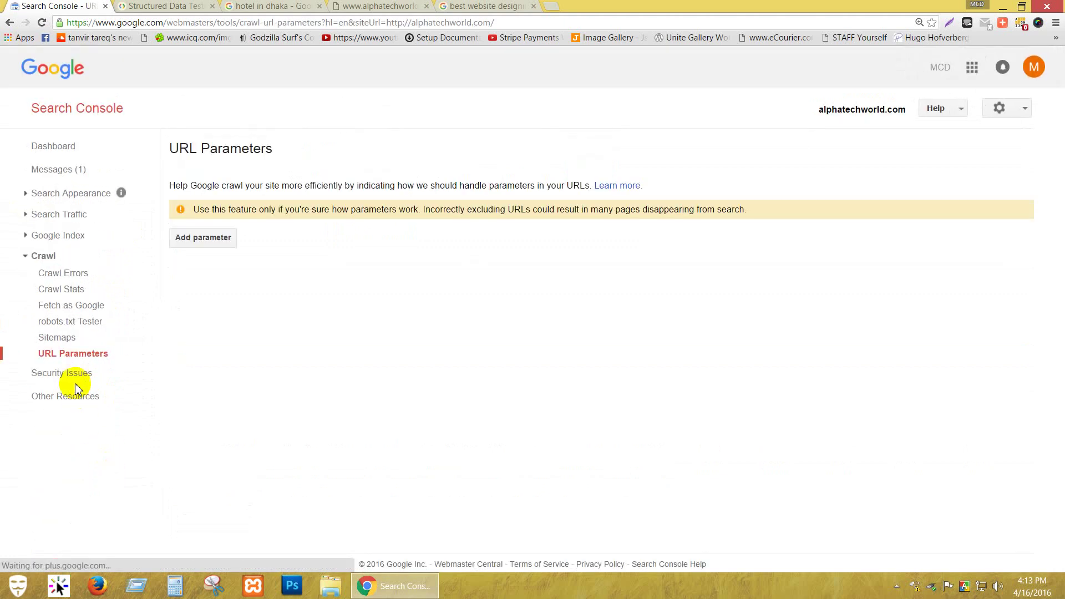
click(74, 381)
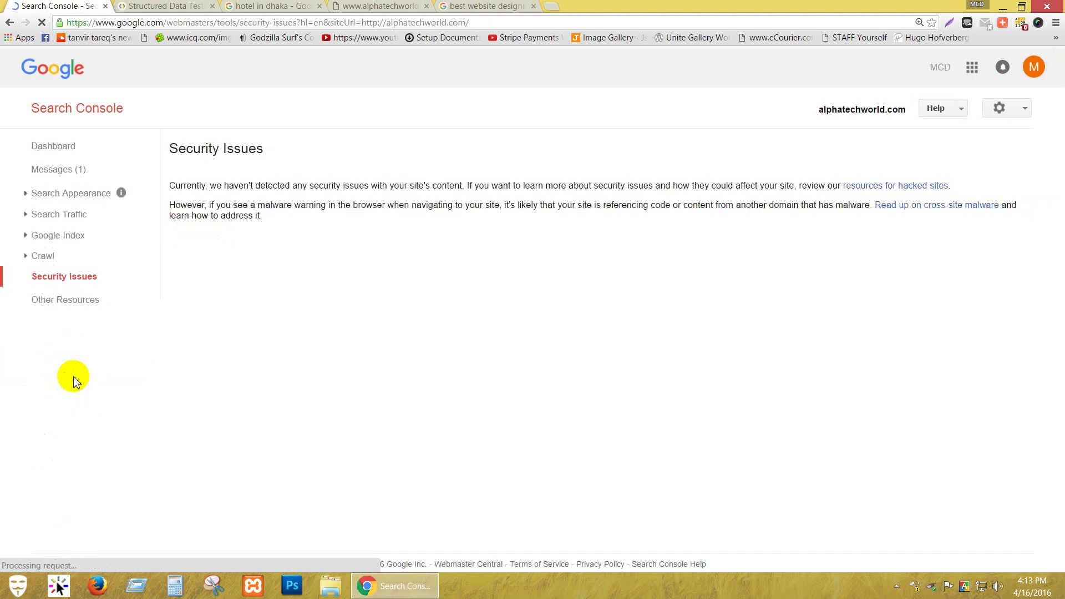
click(33, 256)
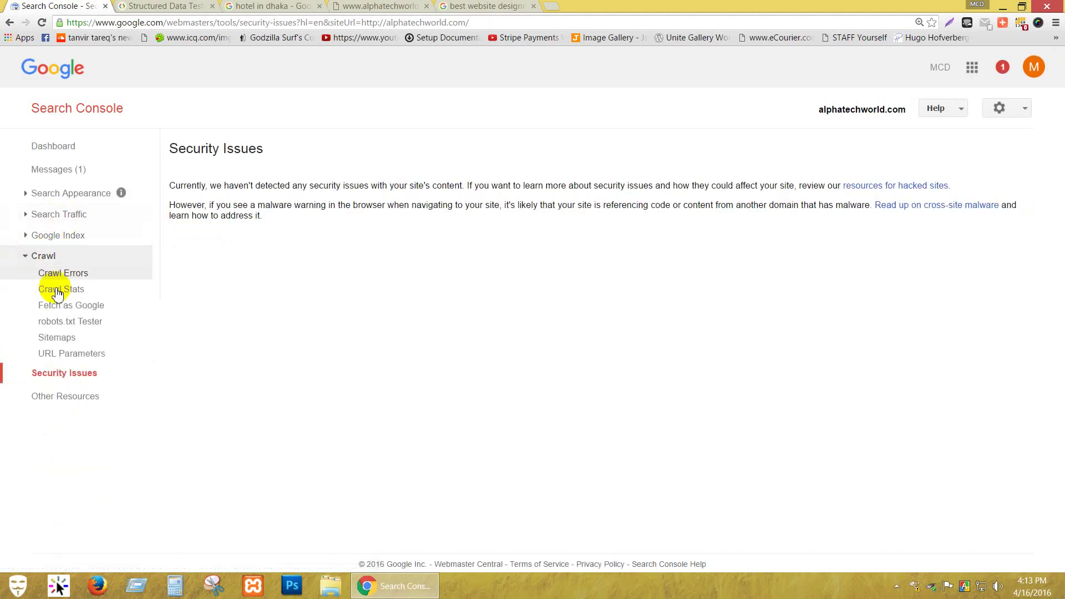
click(113, 292)
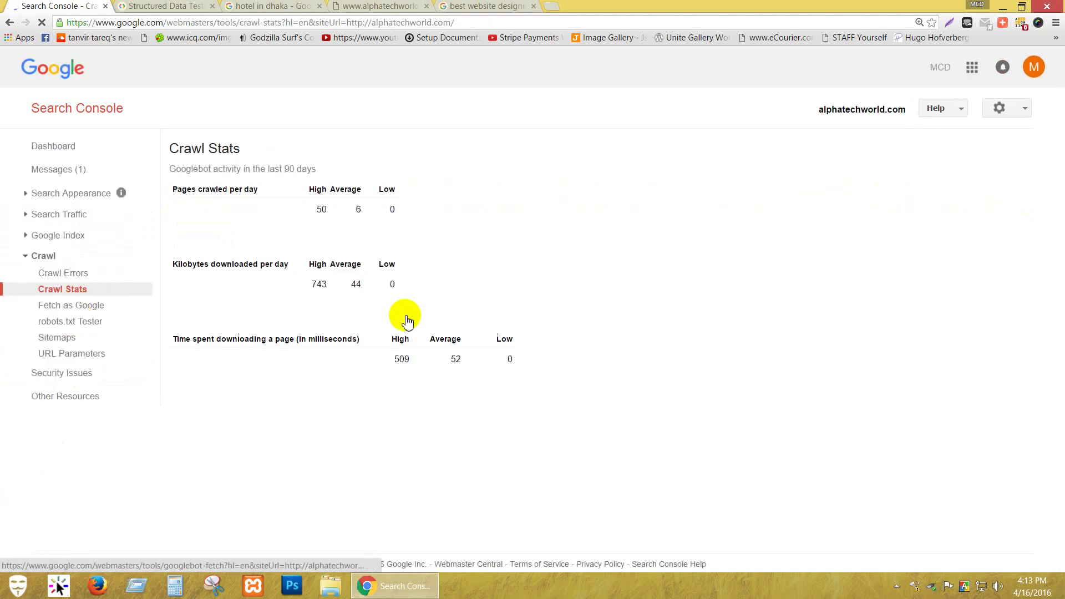
scroll(419, 336, down, 3)
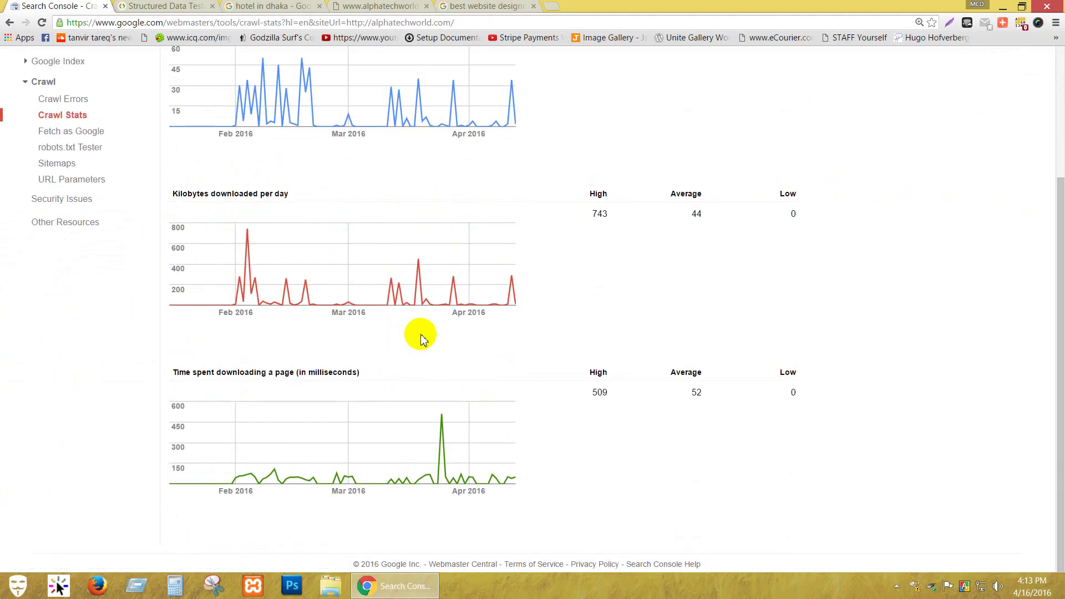
scroll(420, 338, up, 3)
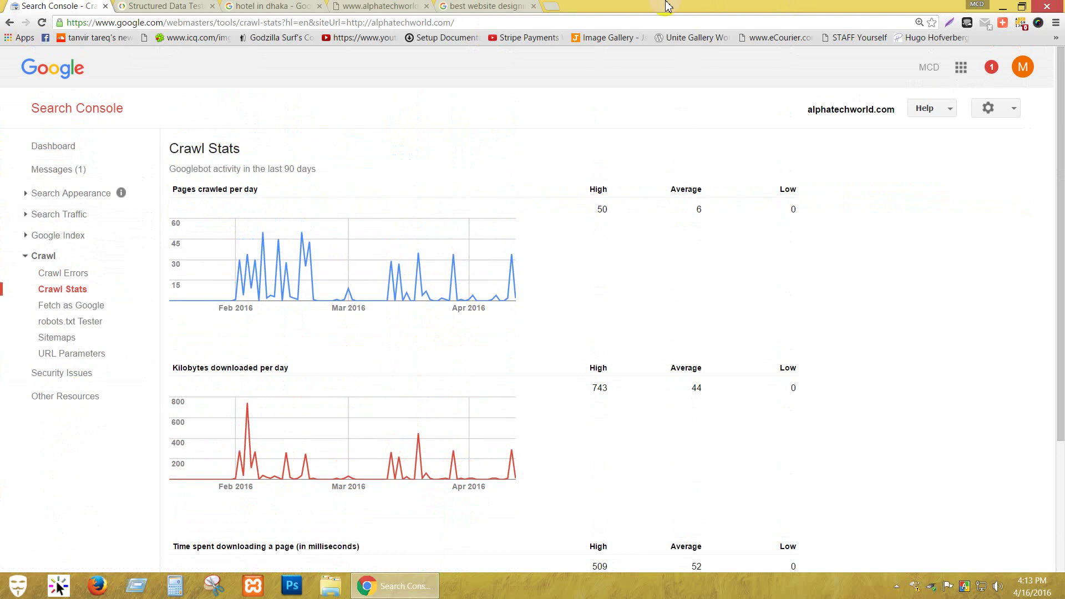